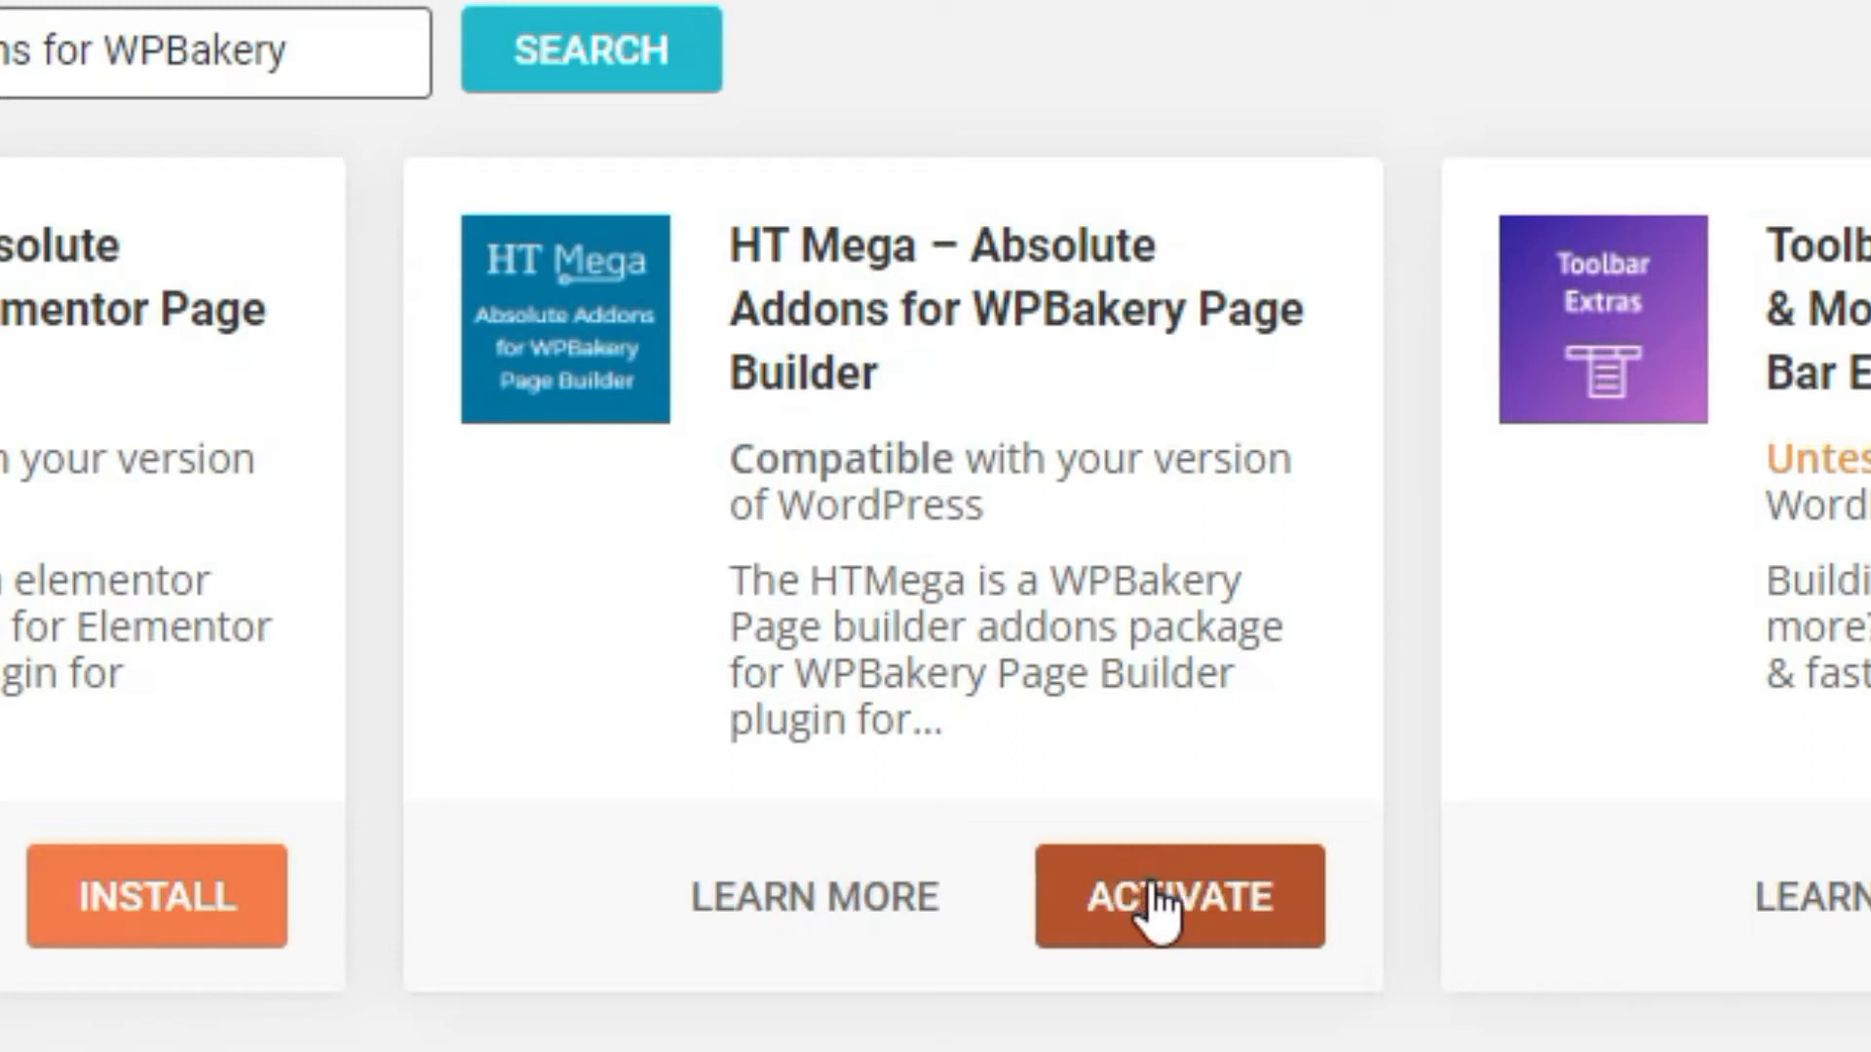
Step: Activate the HT Mega – Absolute Addons for WPBakery Page Builder plugin and return to the WordPress dashboard
{"action": "left_click", "coordinate": [1157, 911]}
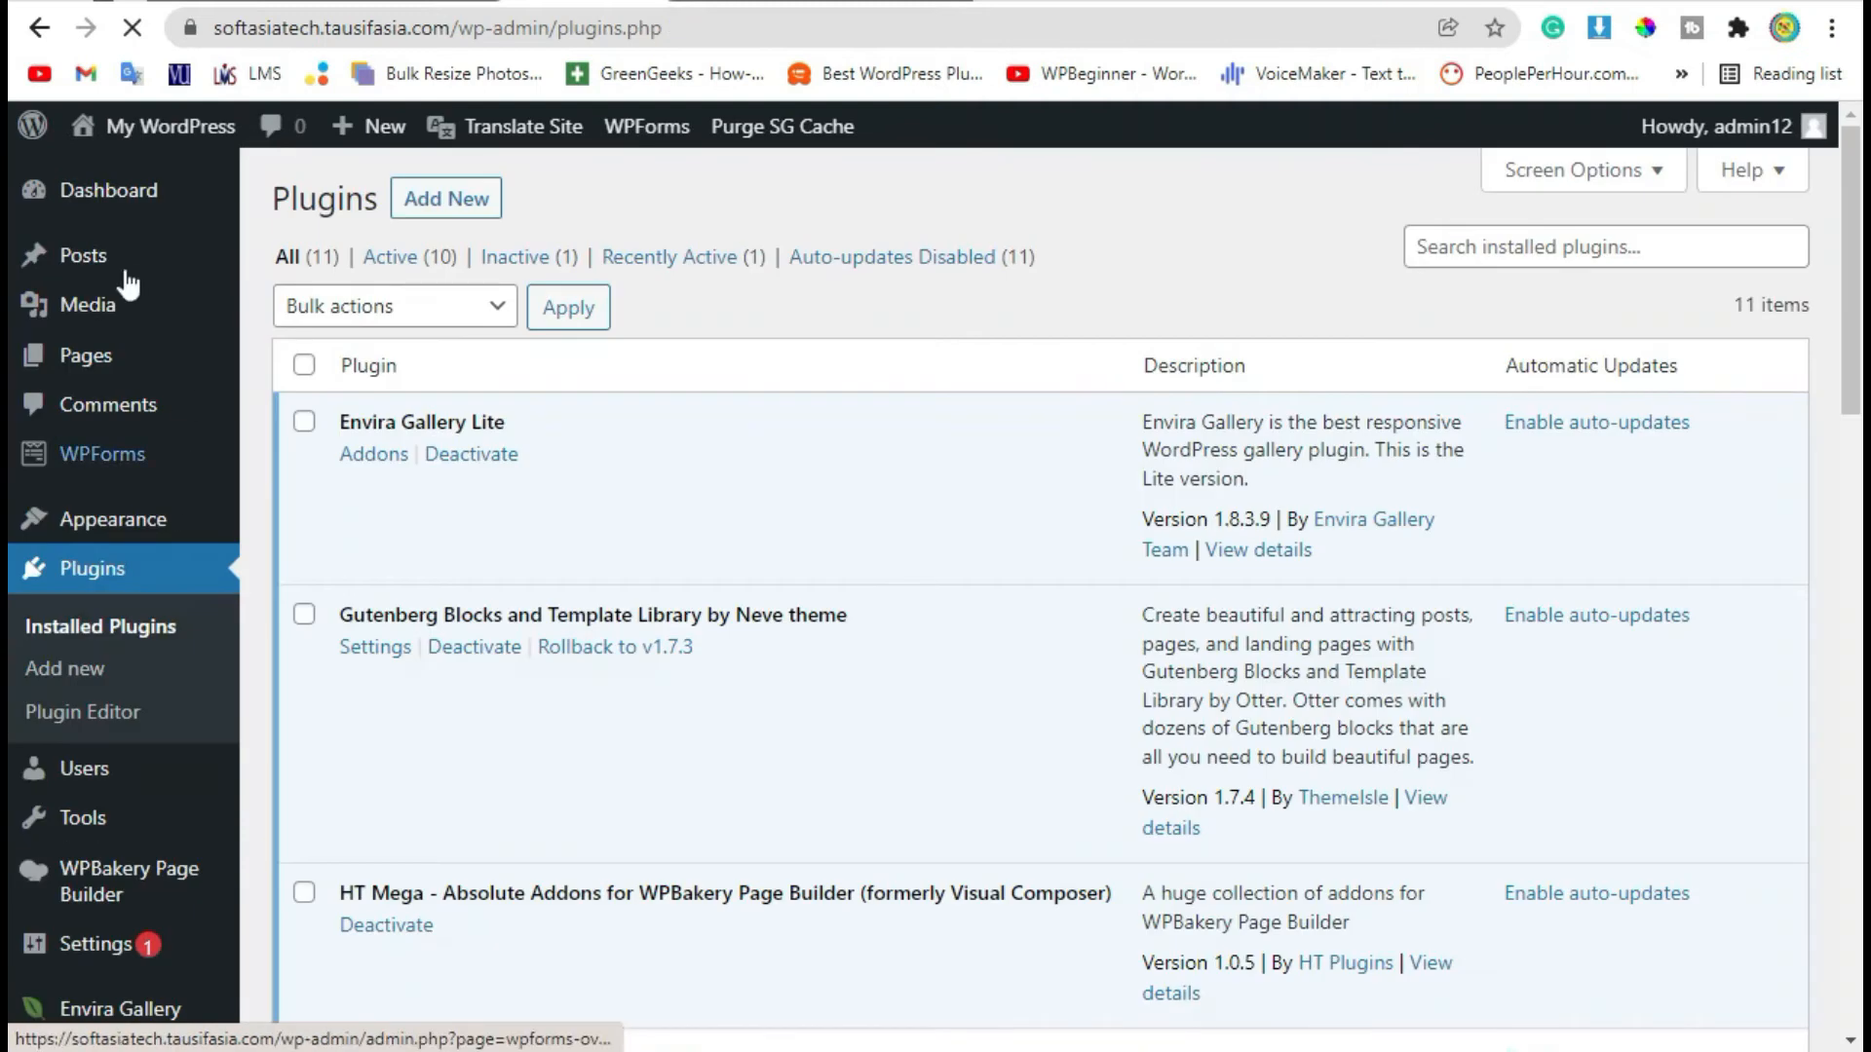
{"action": "left_click", "coordinate": [136, 188]}
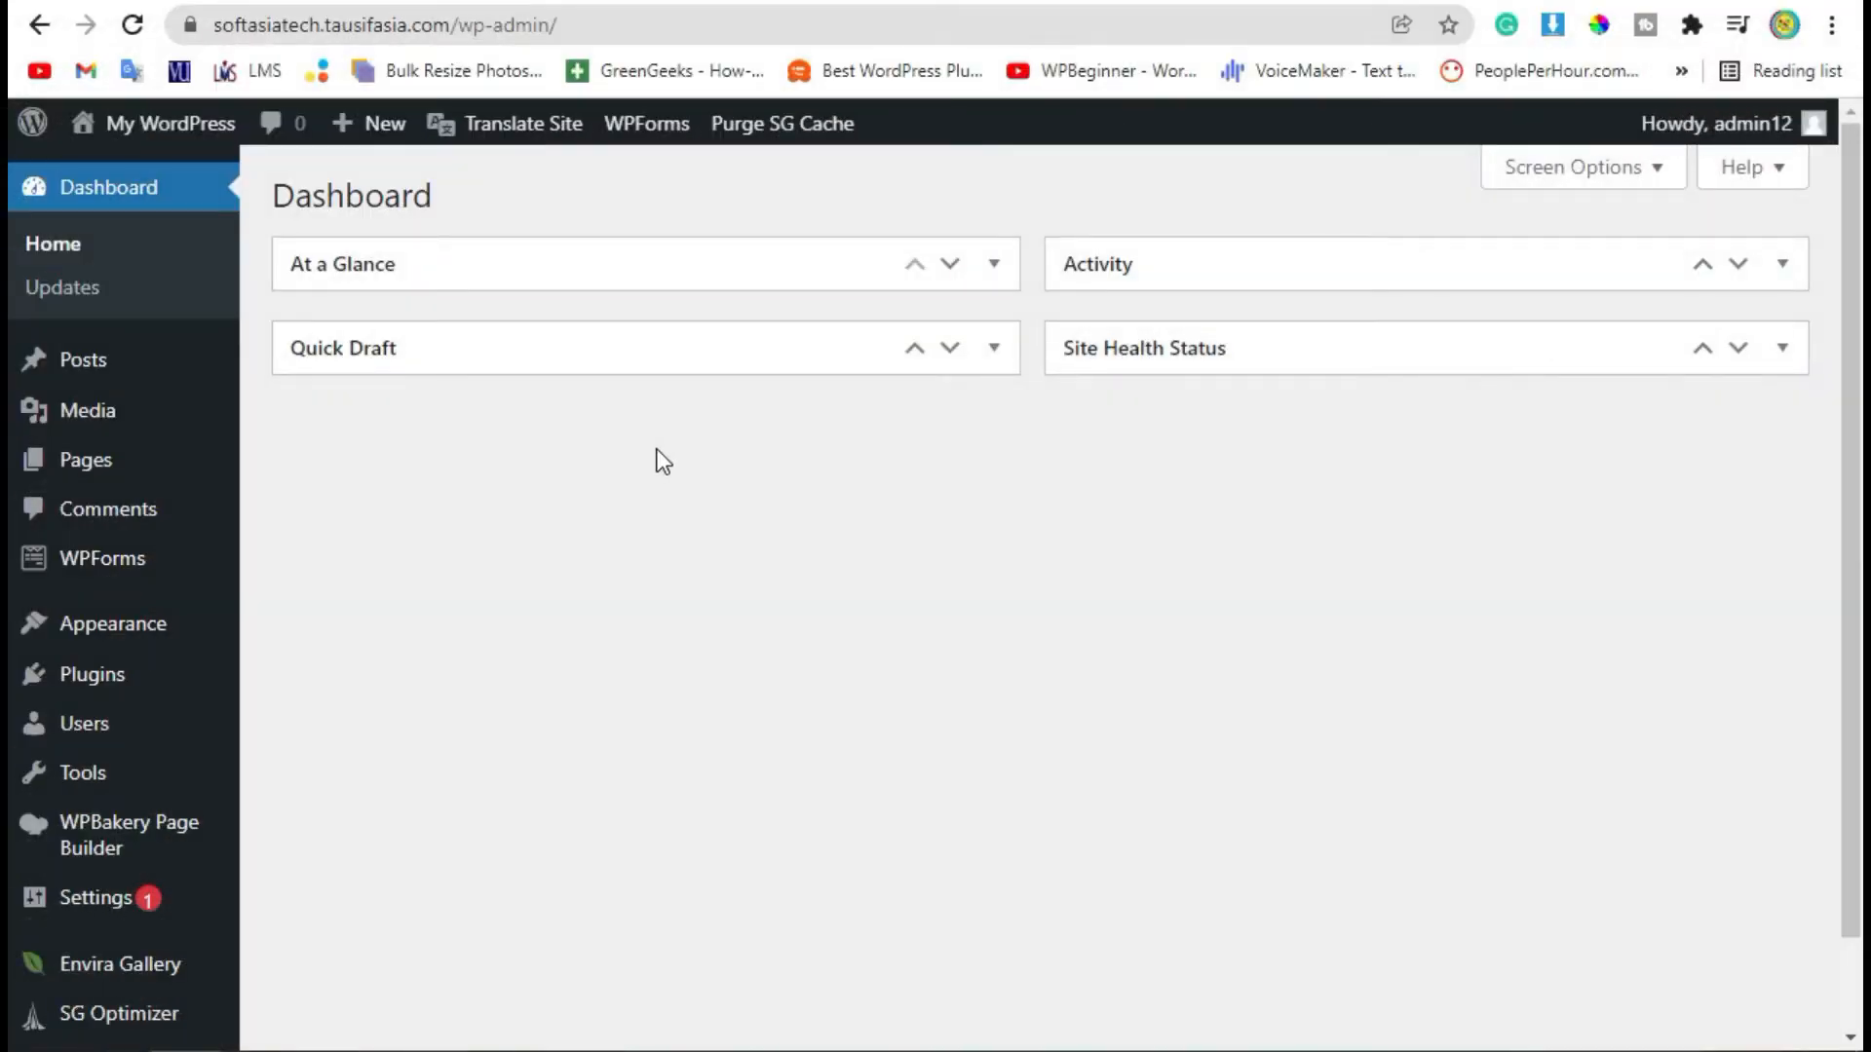
Step: Create a new post titled "PopOver" and publish it
{"action": "left_click", "coordinate": [79, 369]}
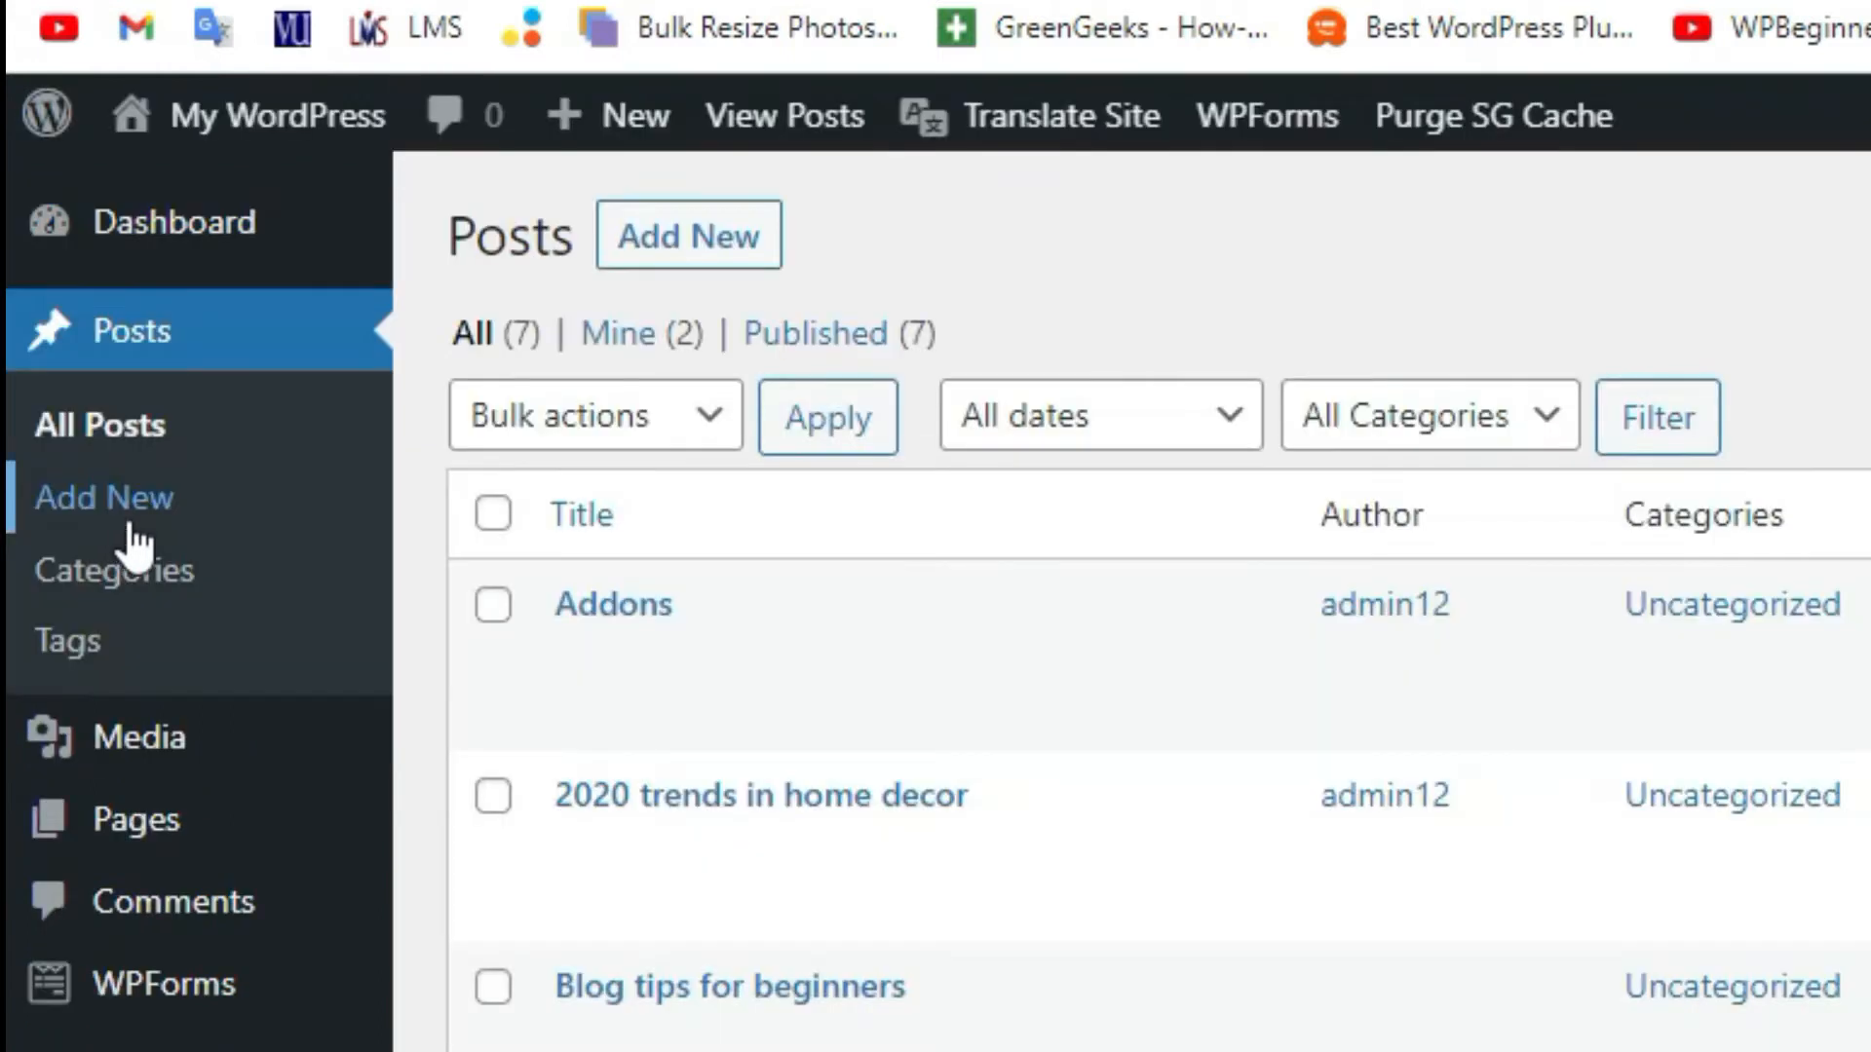
{"action": "left_click", "coordinate": [649, 238]}
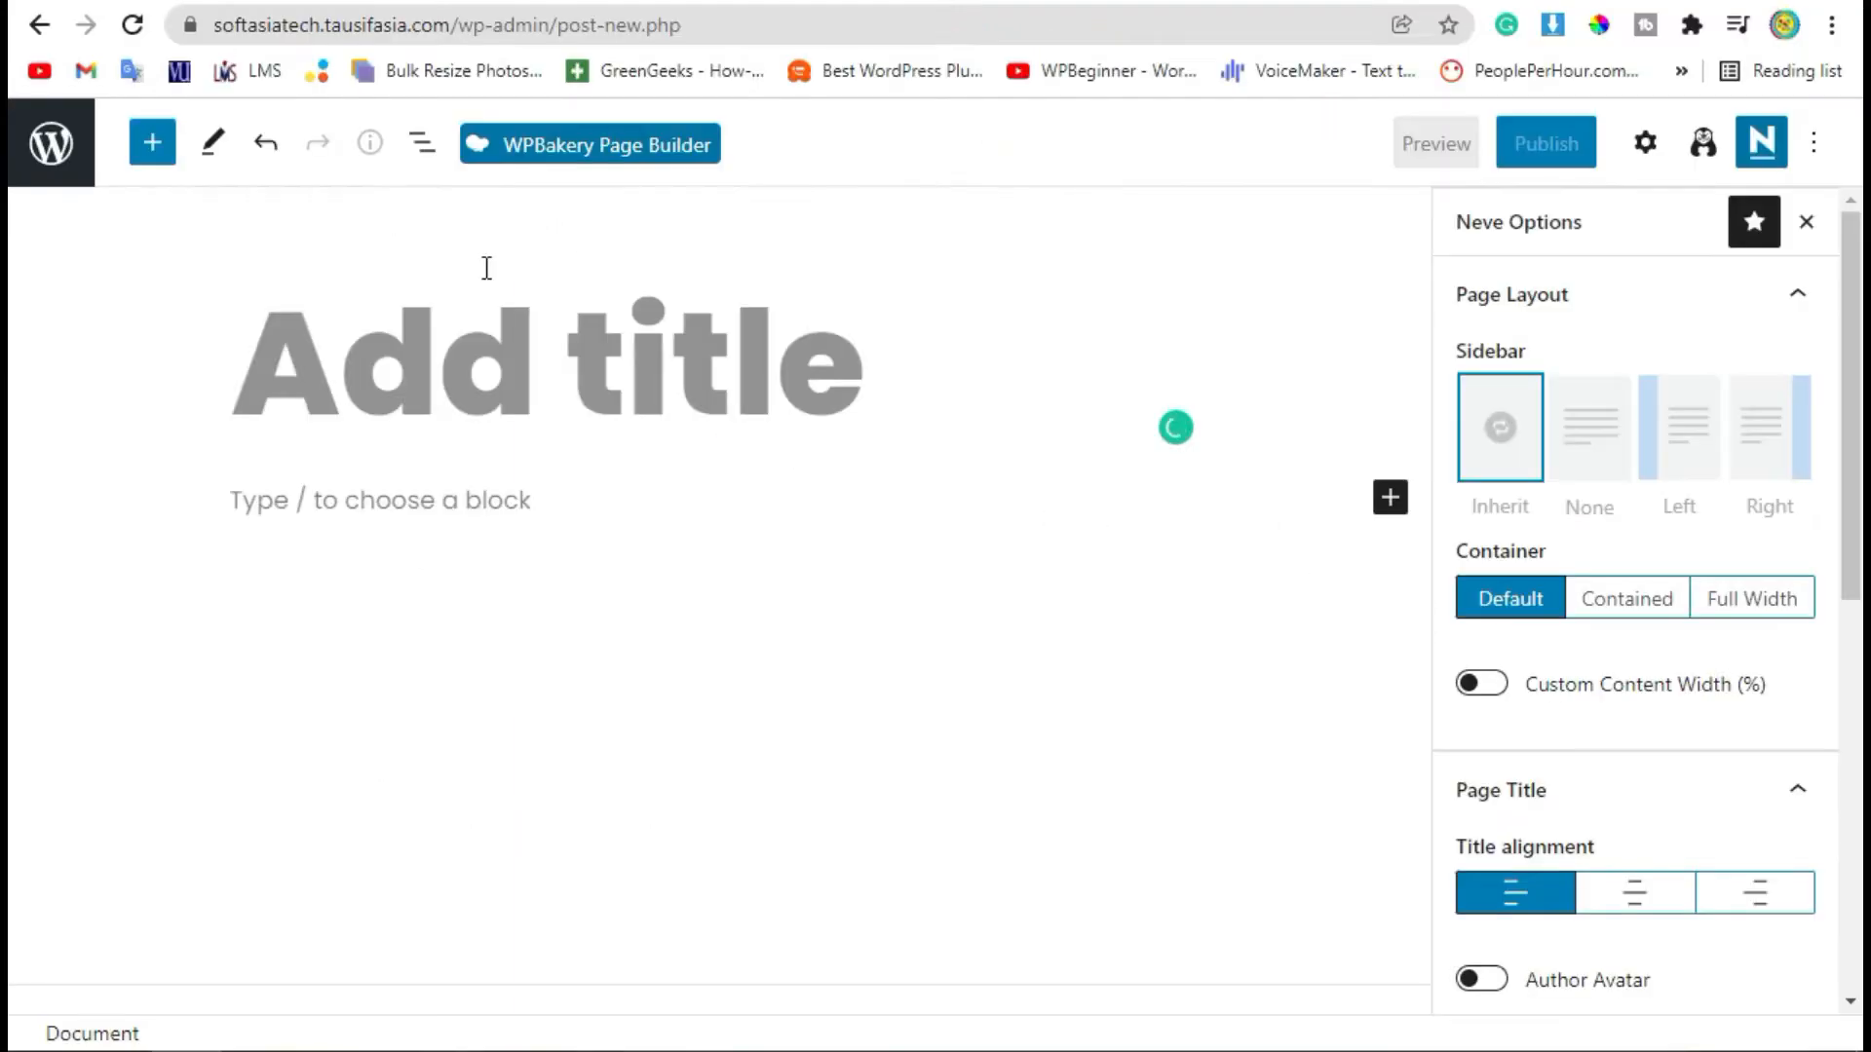
{"action": "type", "text": "Pop"}
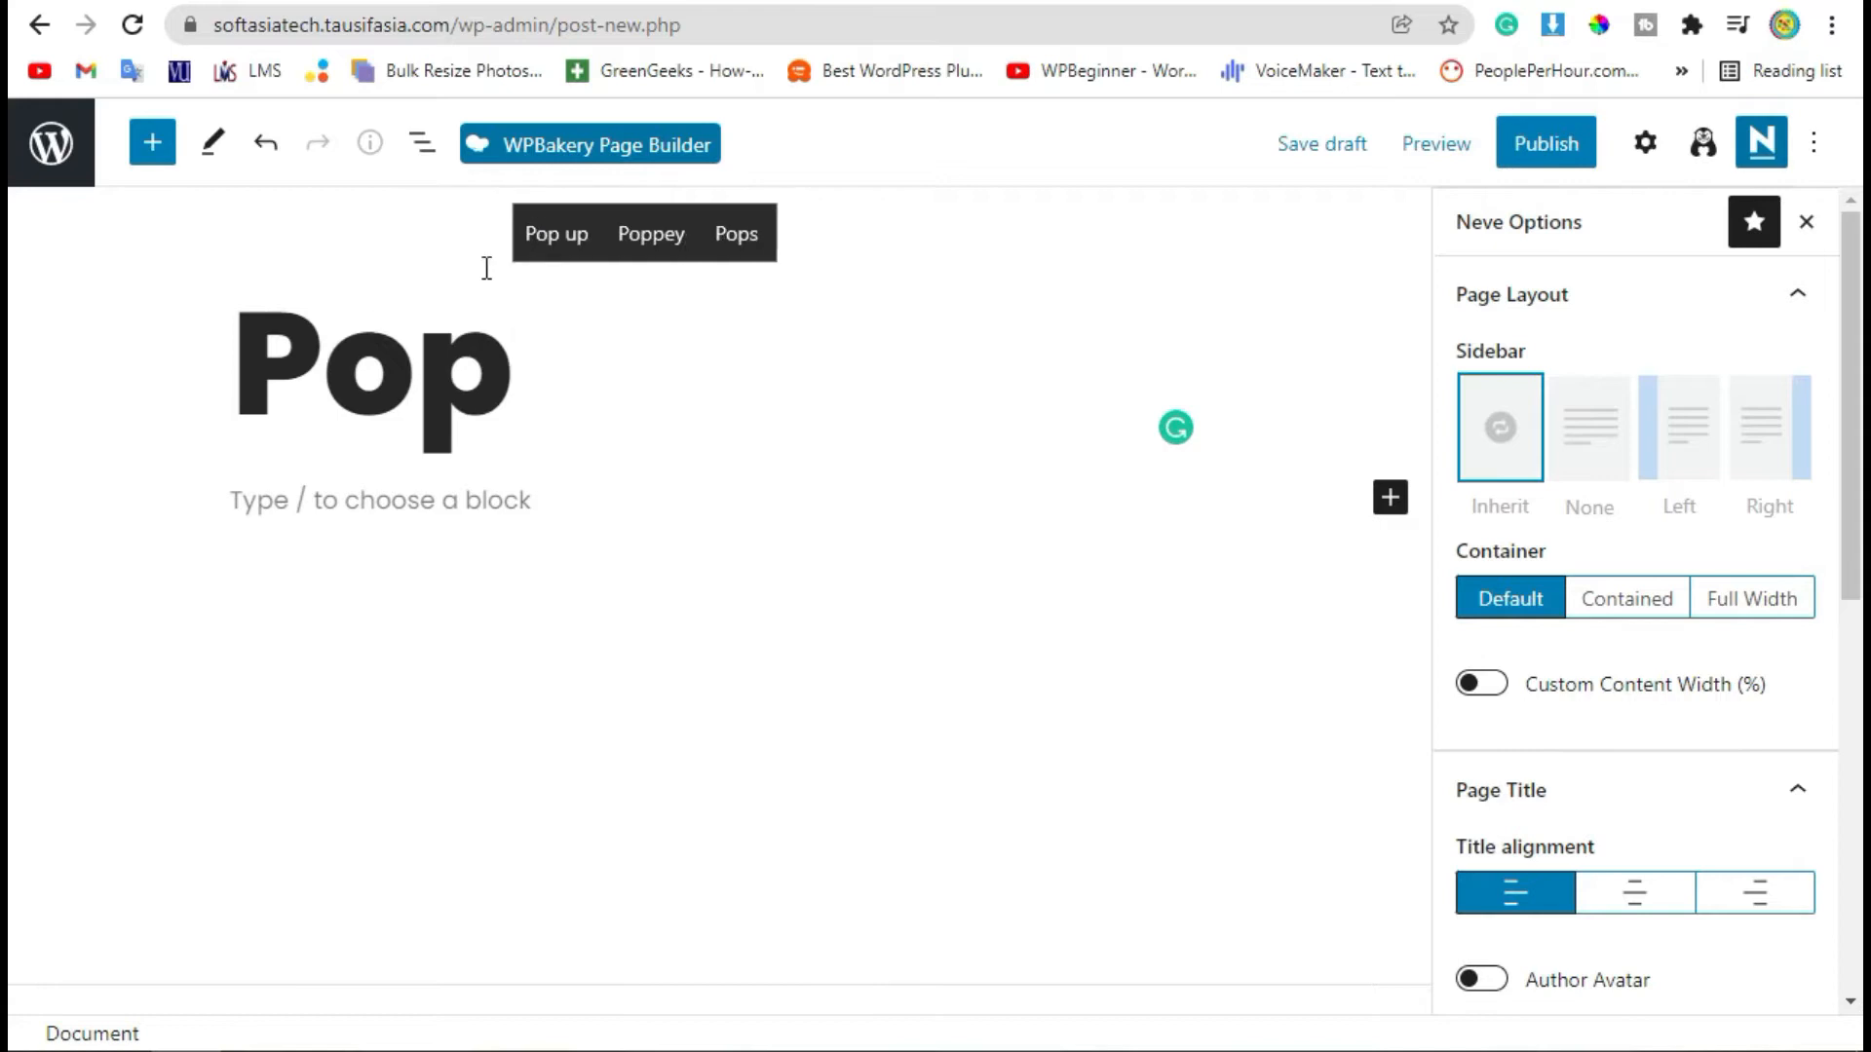
{"action": "type", "text": "Over"}
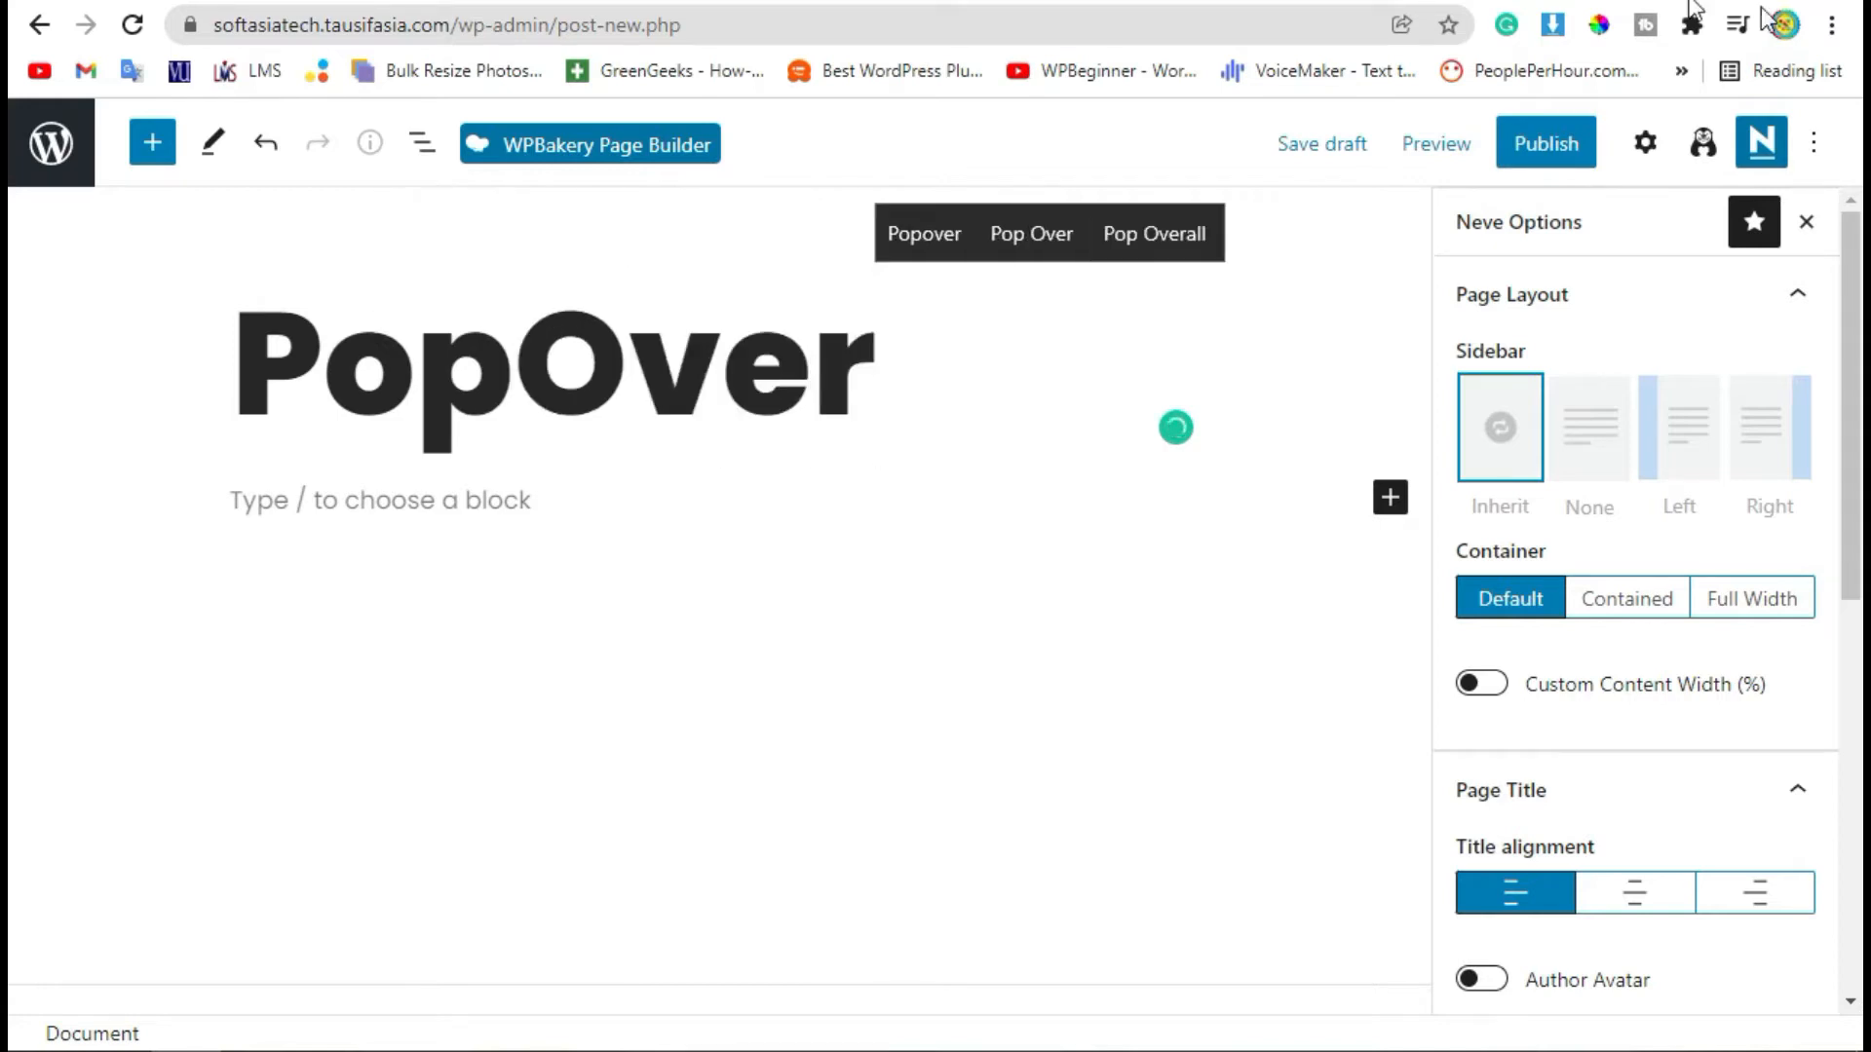
{"action": "left_click", "coordinate": [1560, 143]}
{"action": "left_click", "coordinate": [1567, 146]}
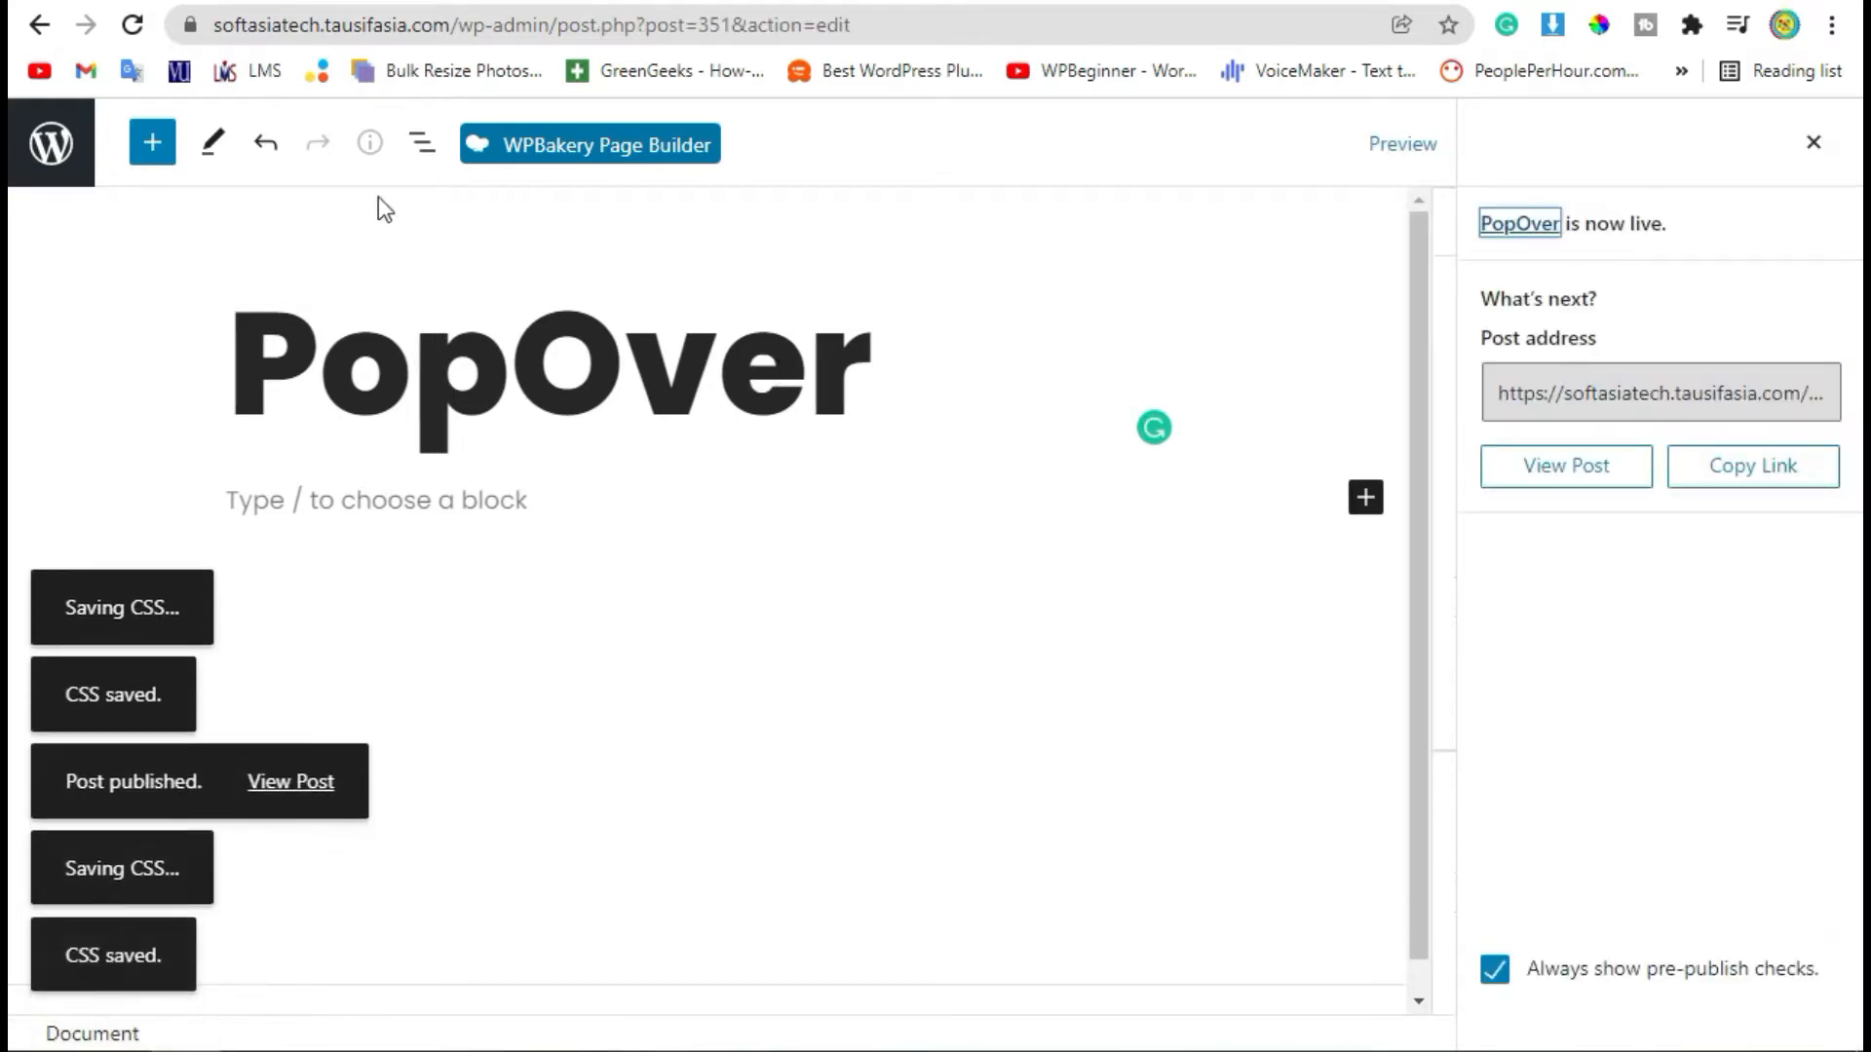
Step: Open the PopOver post in the WPBakery backend editor and add the HT Popover element from the HT Mega addons
{"action": "left_click", "coordinate": [585, 154]}
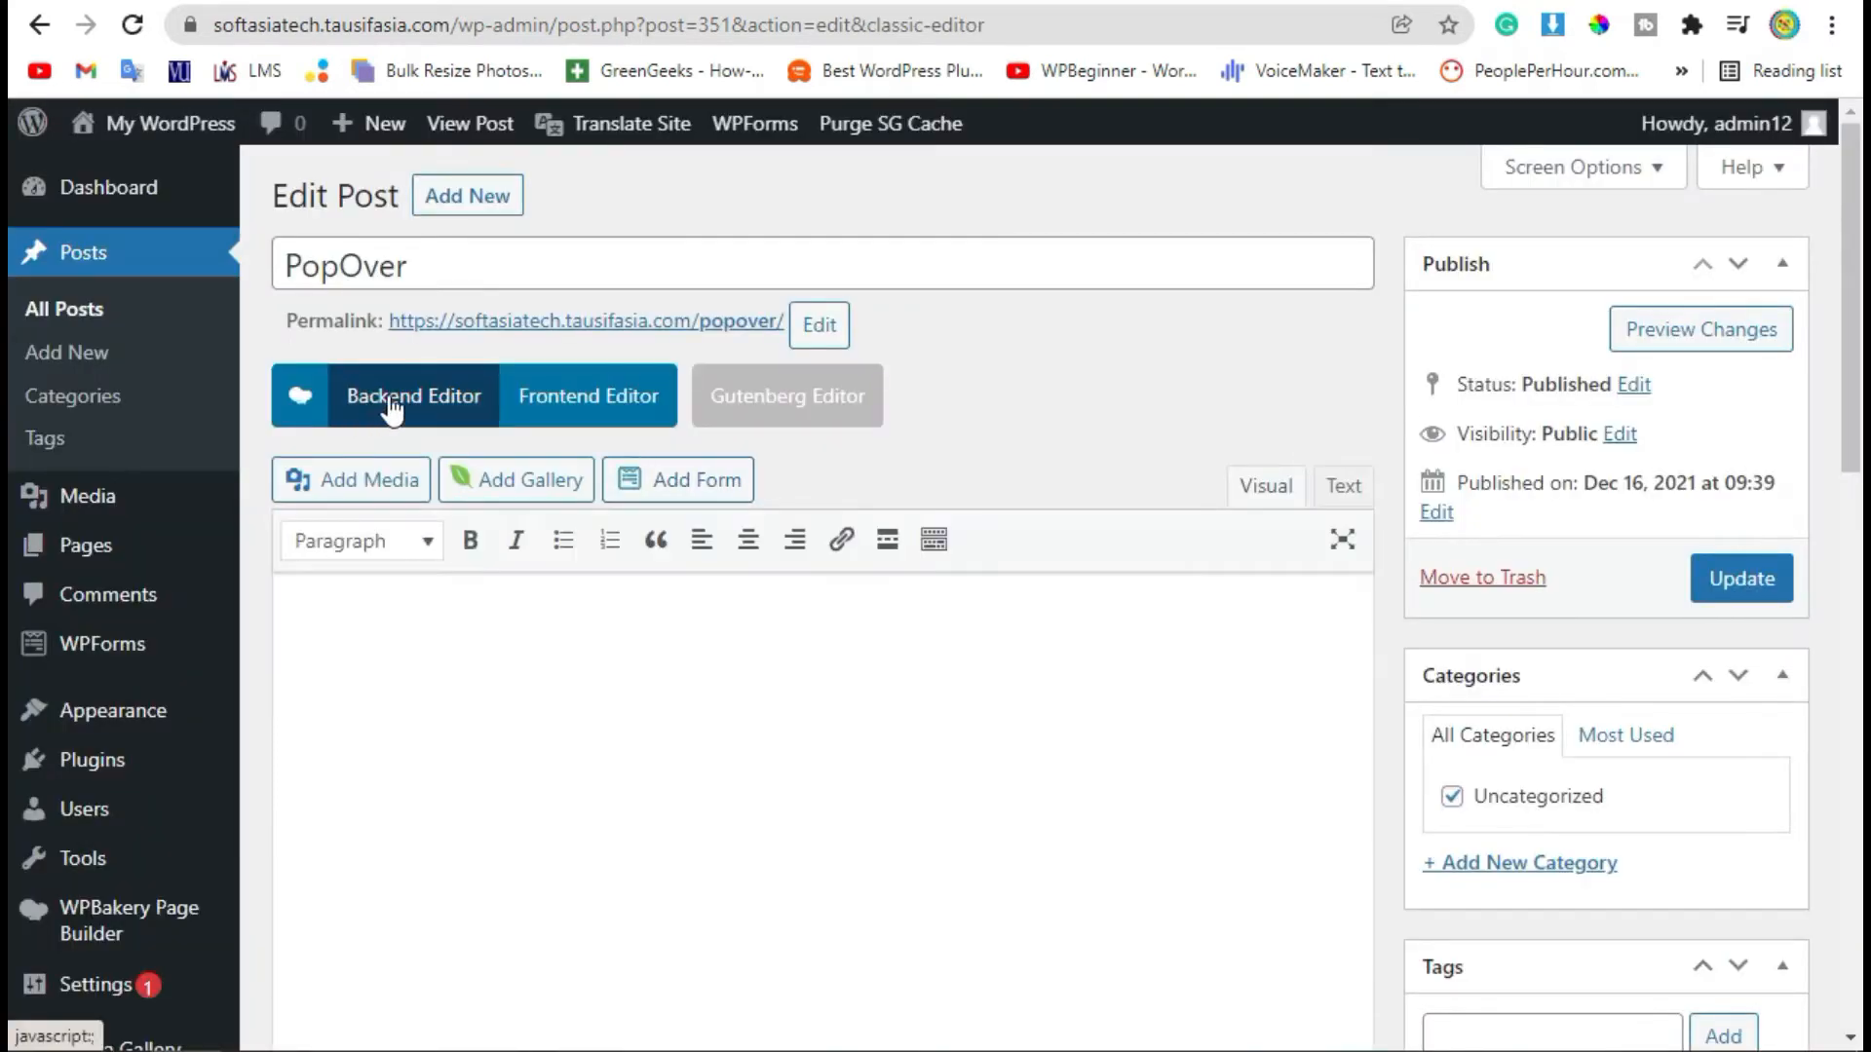
{"action": "left_click", "coordinate": [424, 403]}
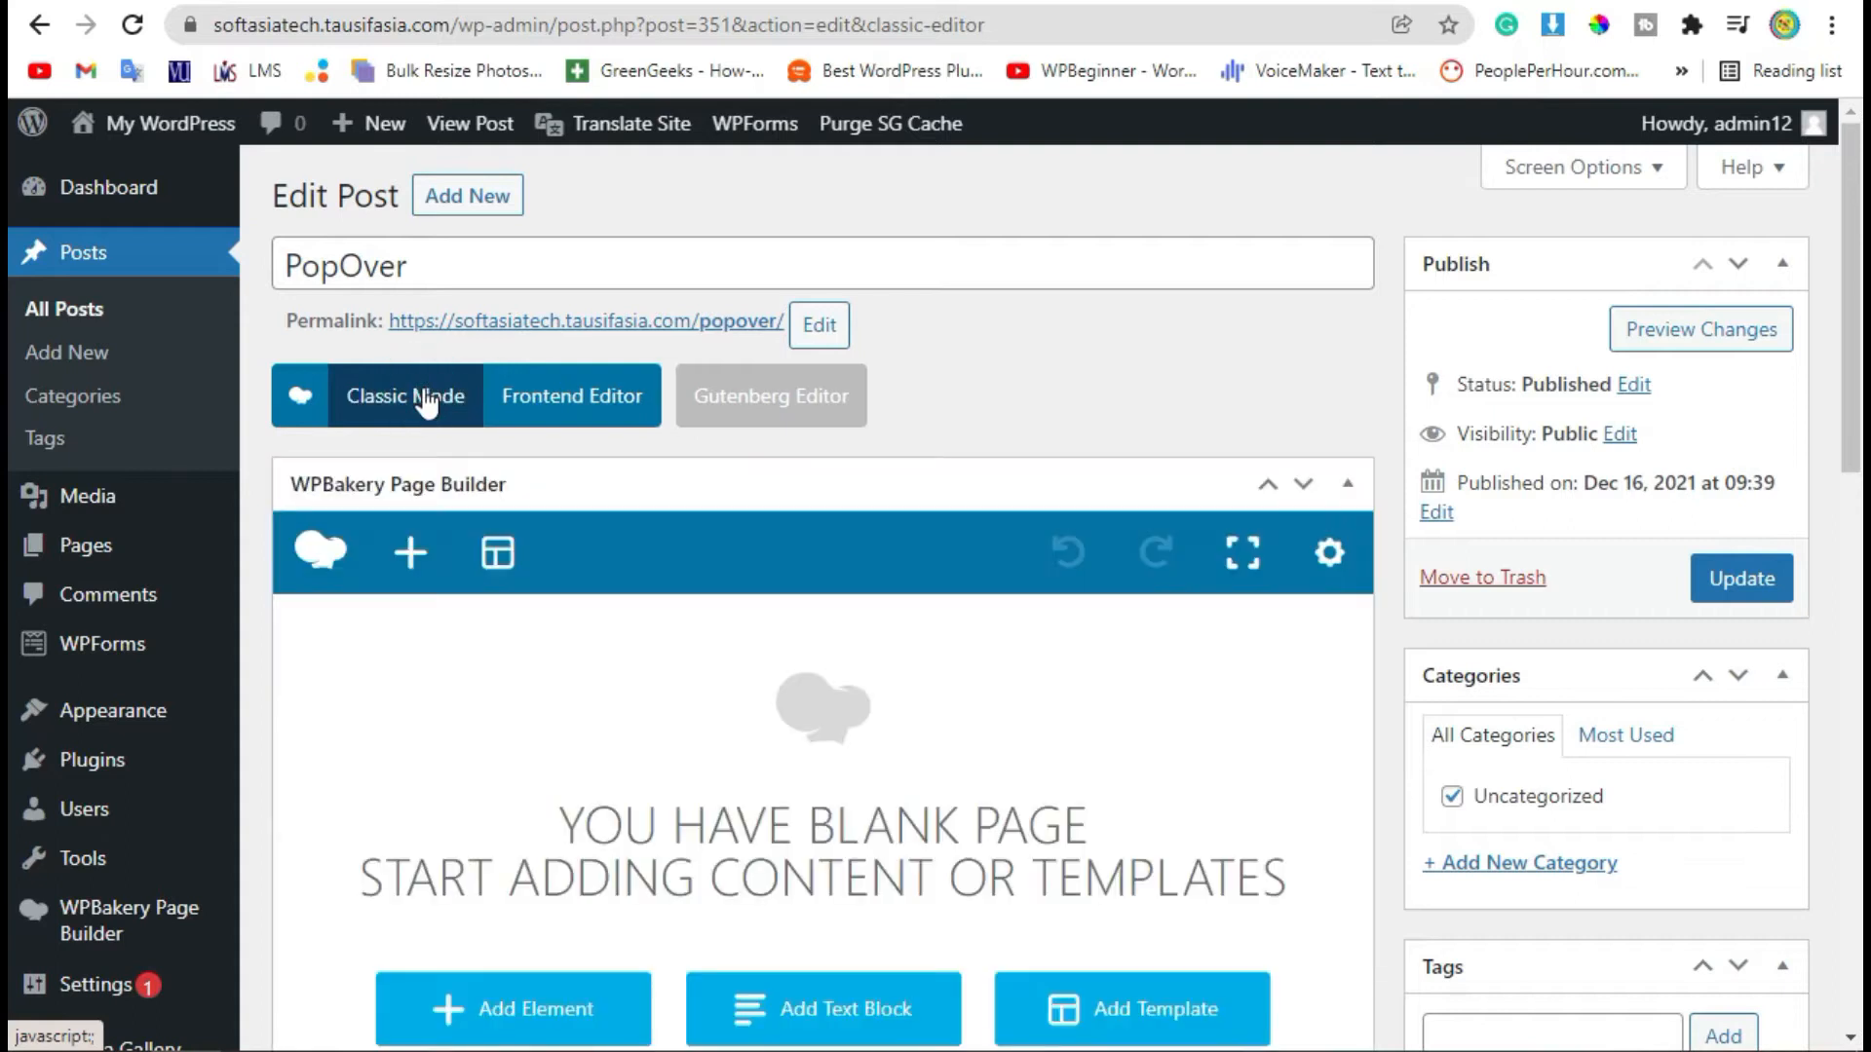
{"action": "scroll", "coordinate": [663, 524], "scroll_direction": "down", "scroll_amount": 5}
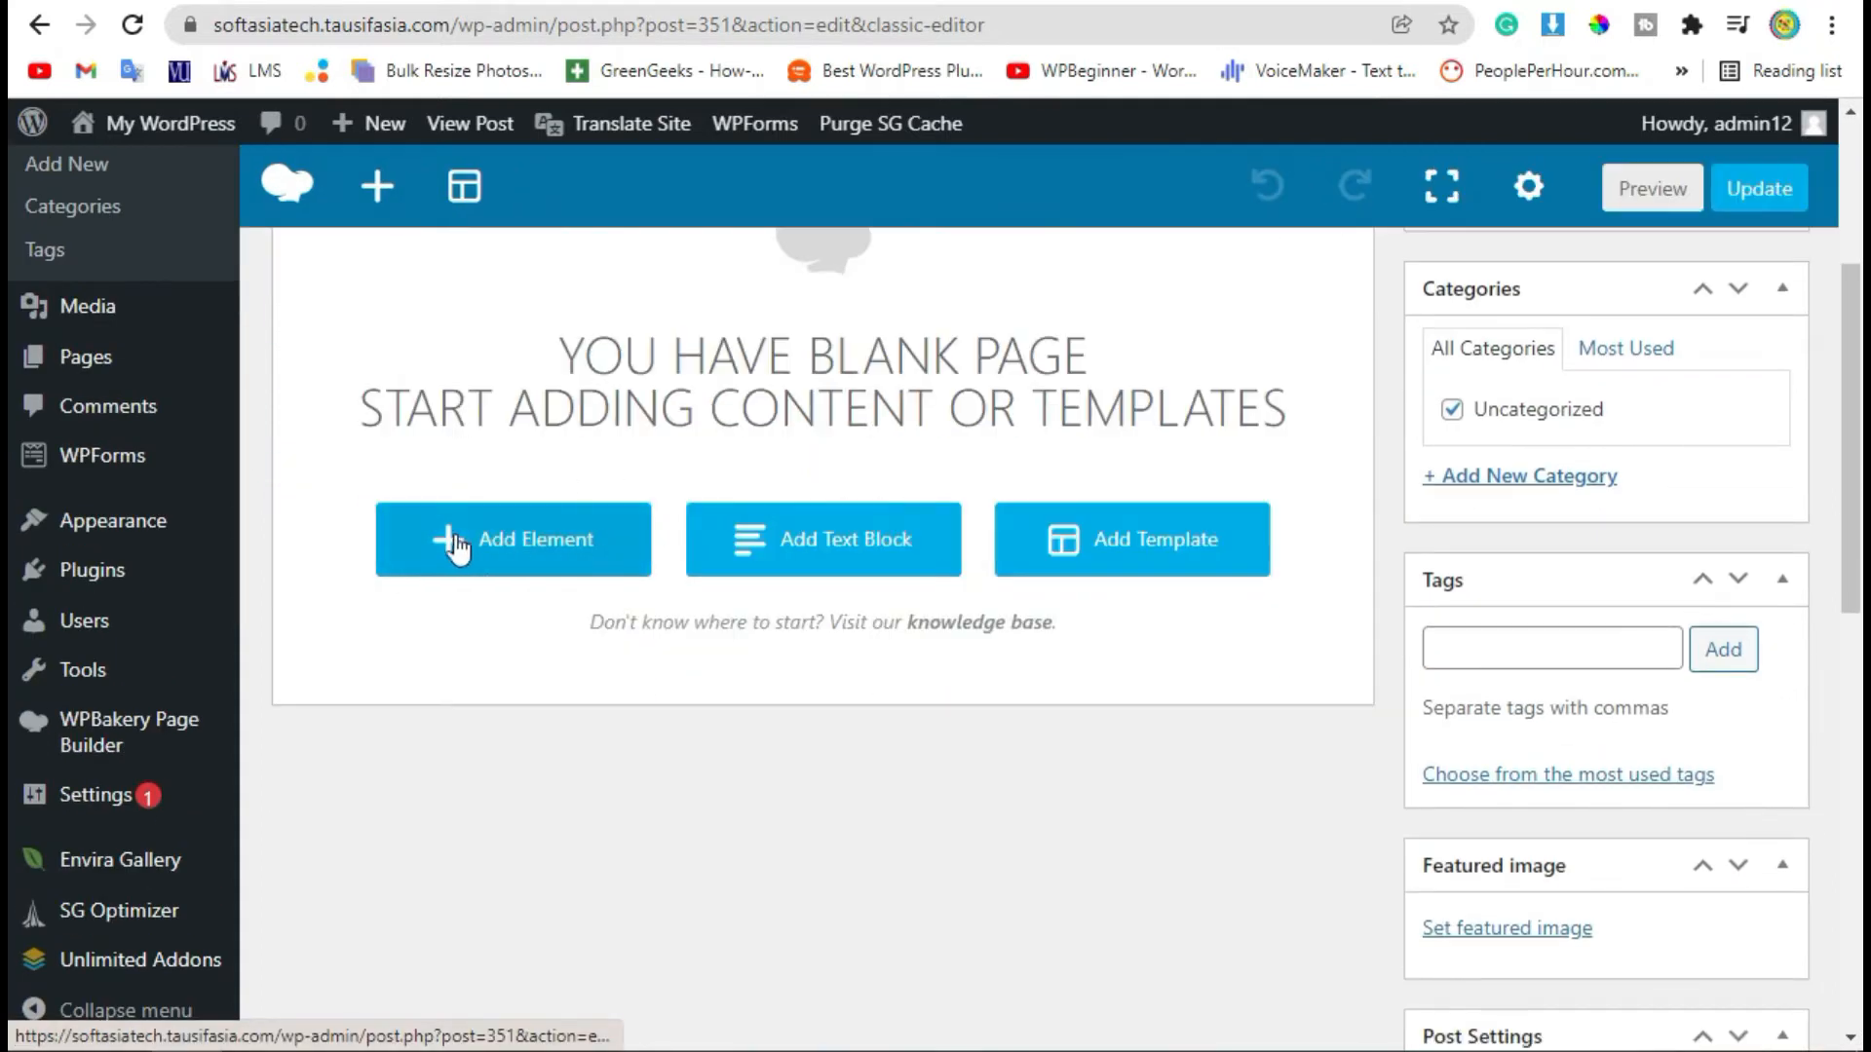
{"action": "left_click", "coordinate": [529, 542]}
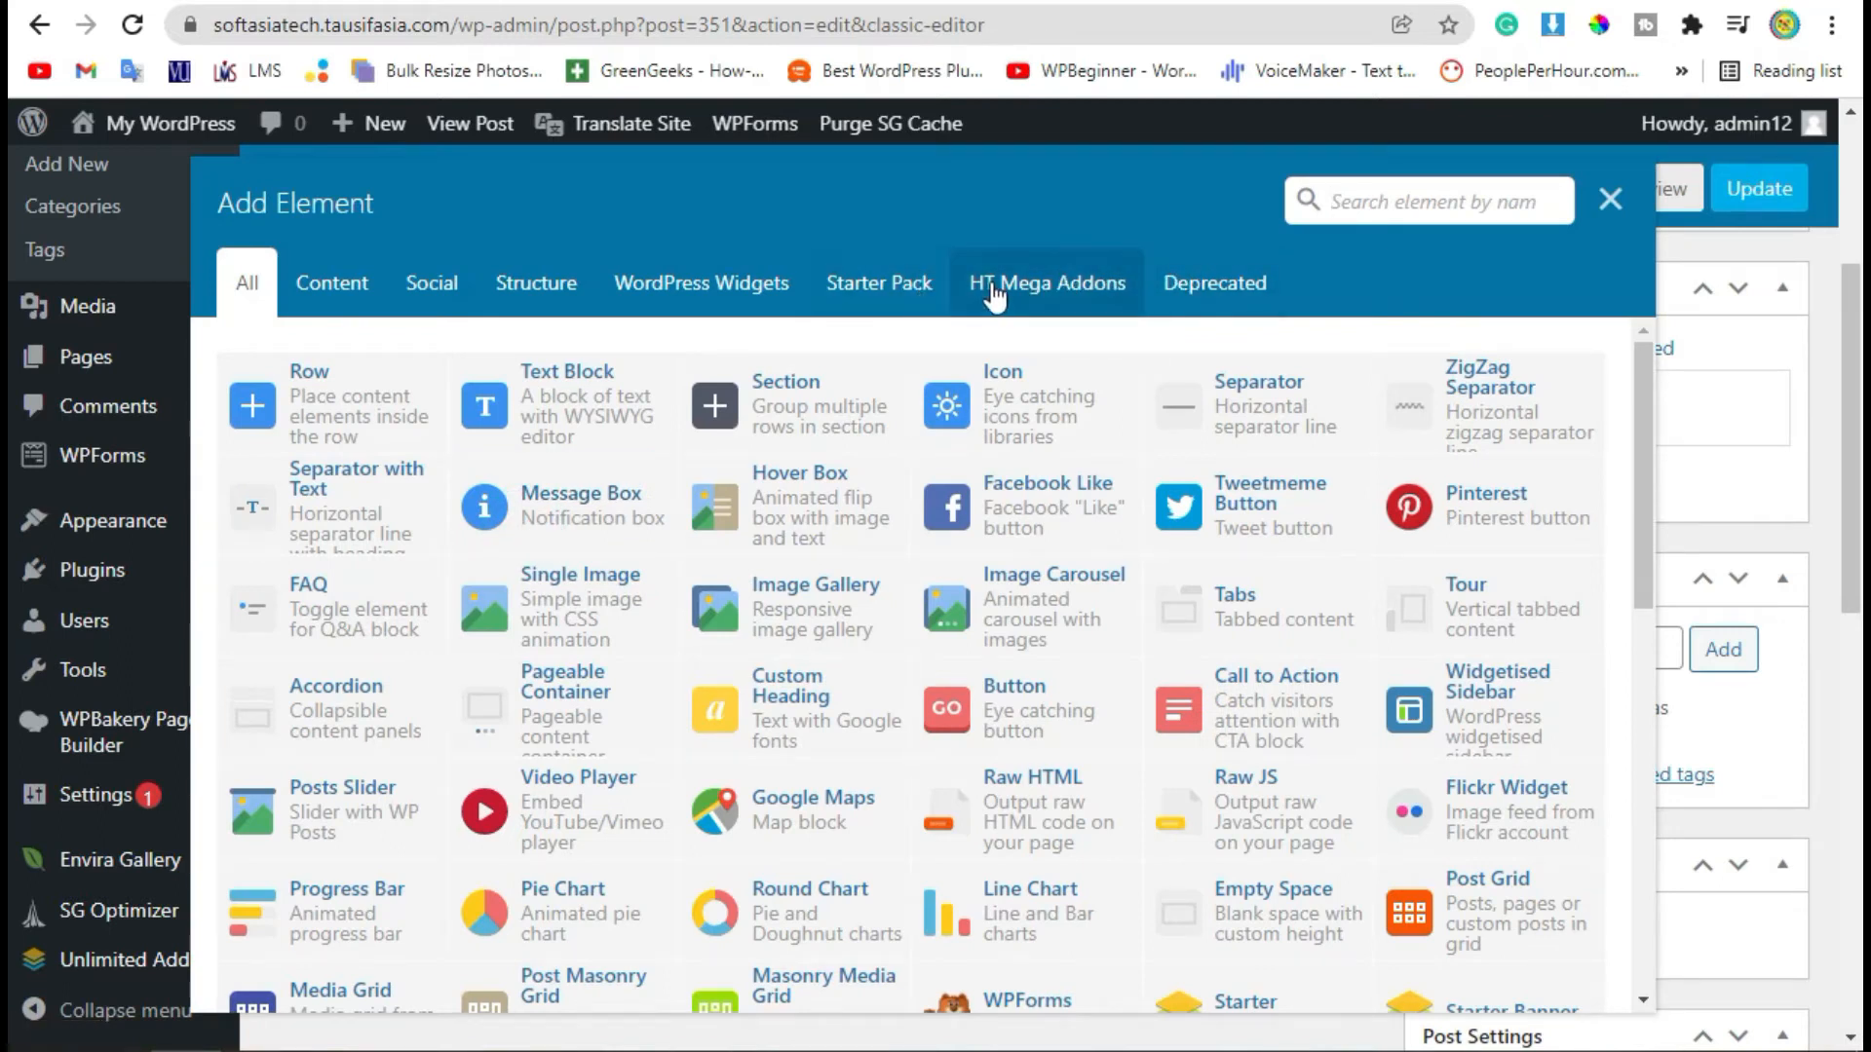
{"action": "left_click", "coordinate": [994, 285]}
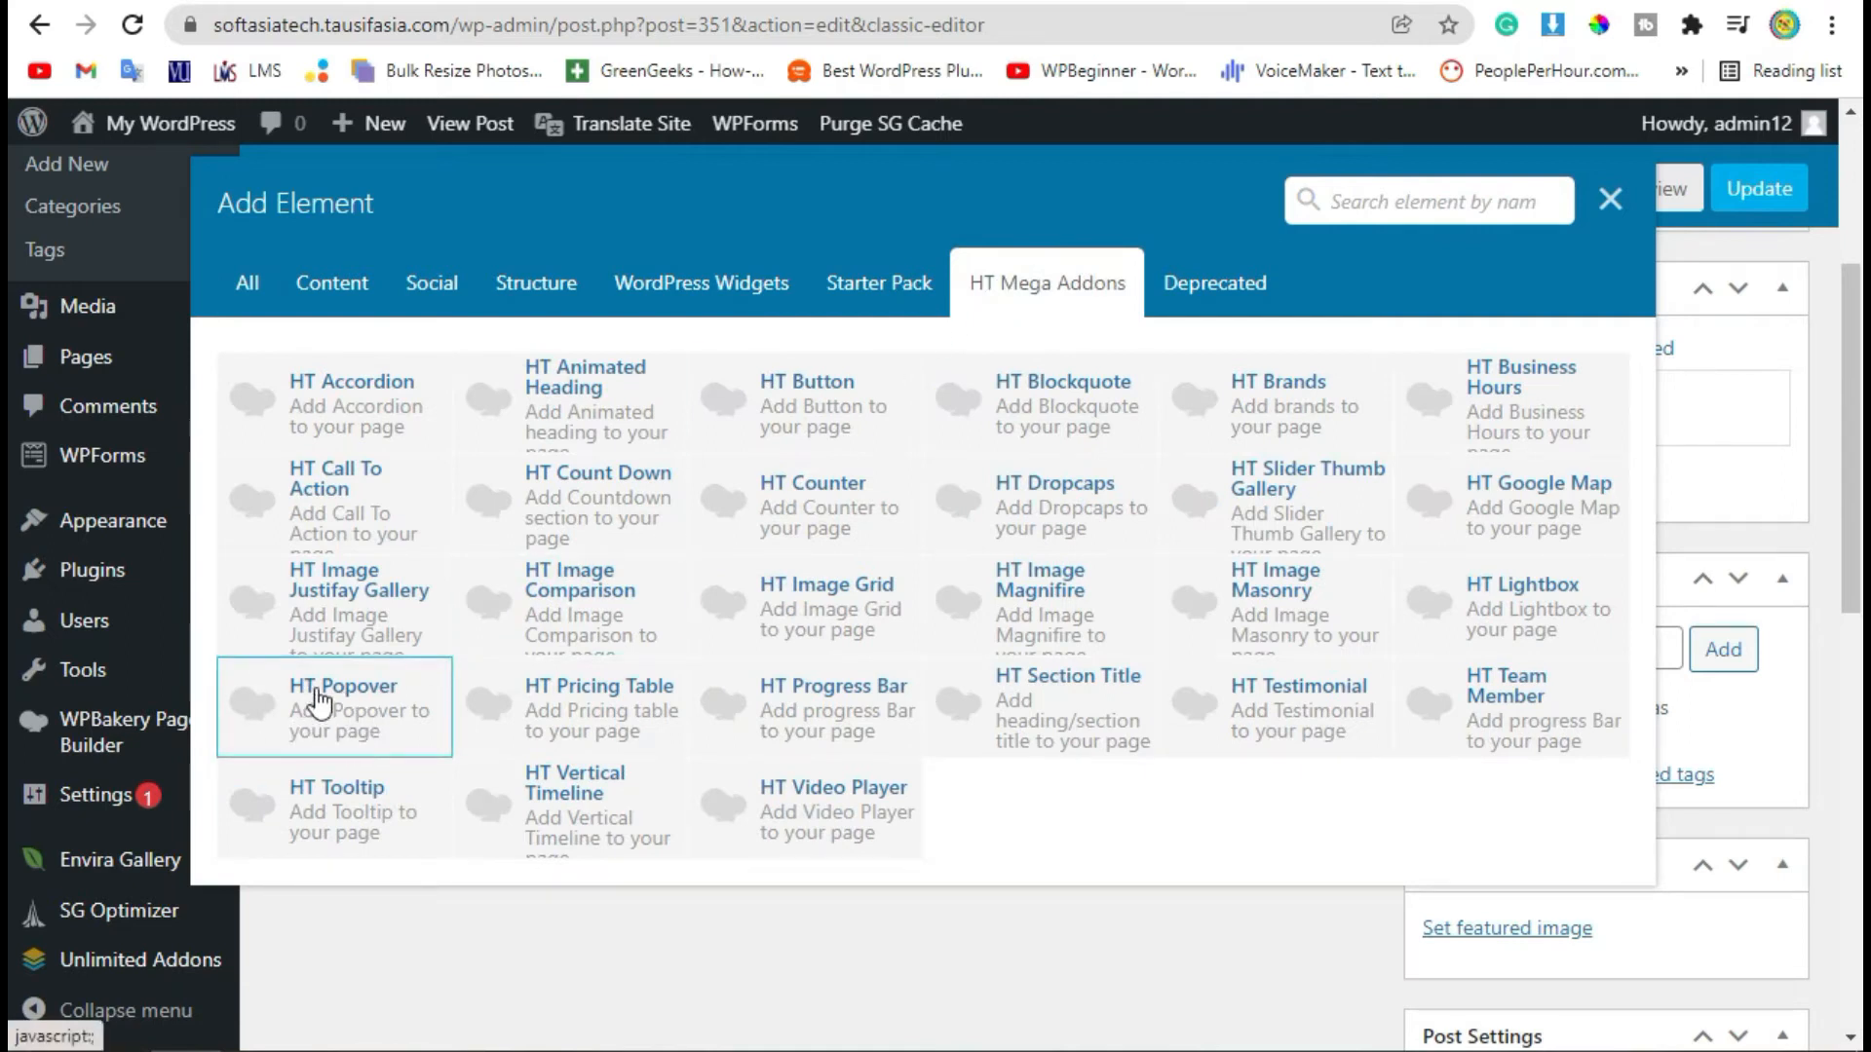
{"action": "left_click", "coordinate": [381, 723]}
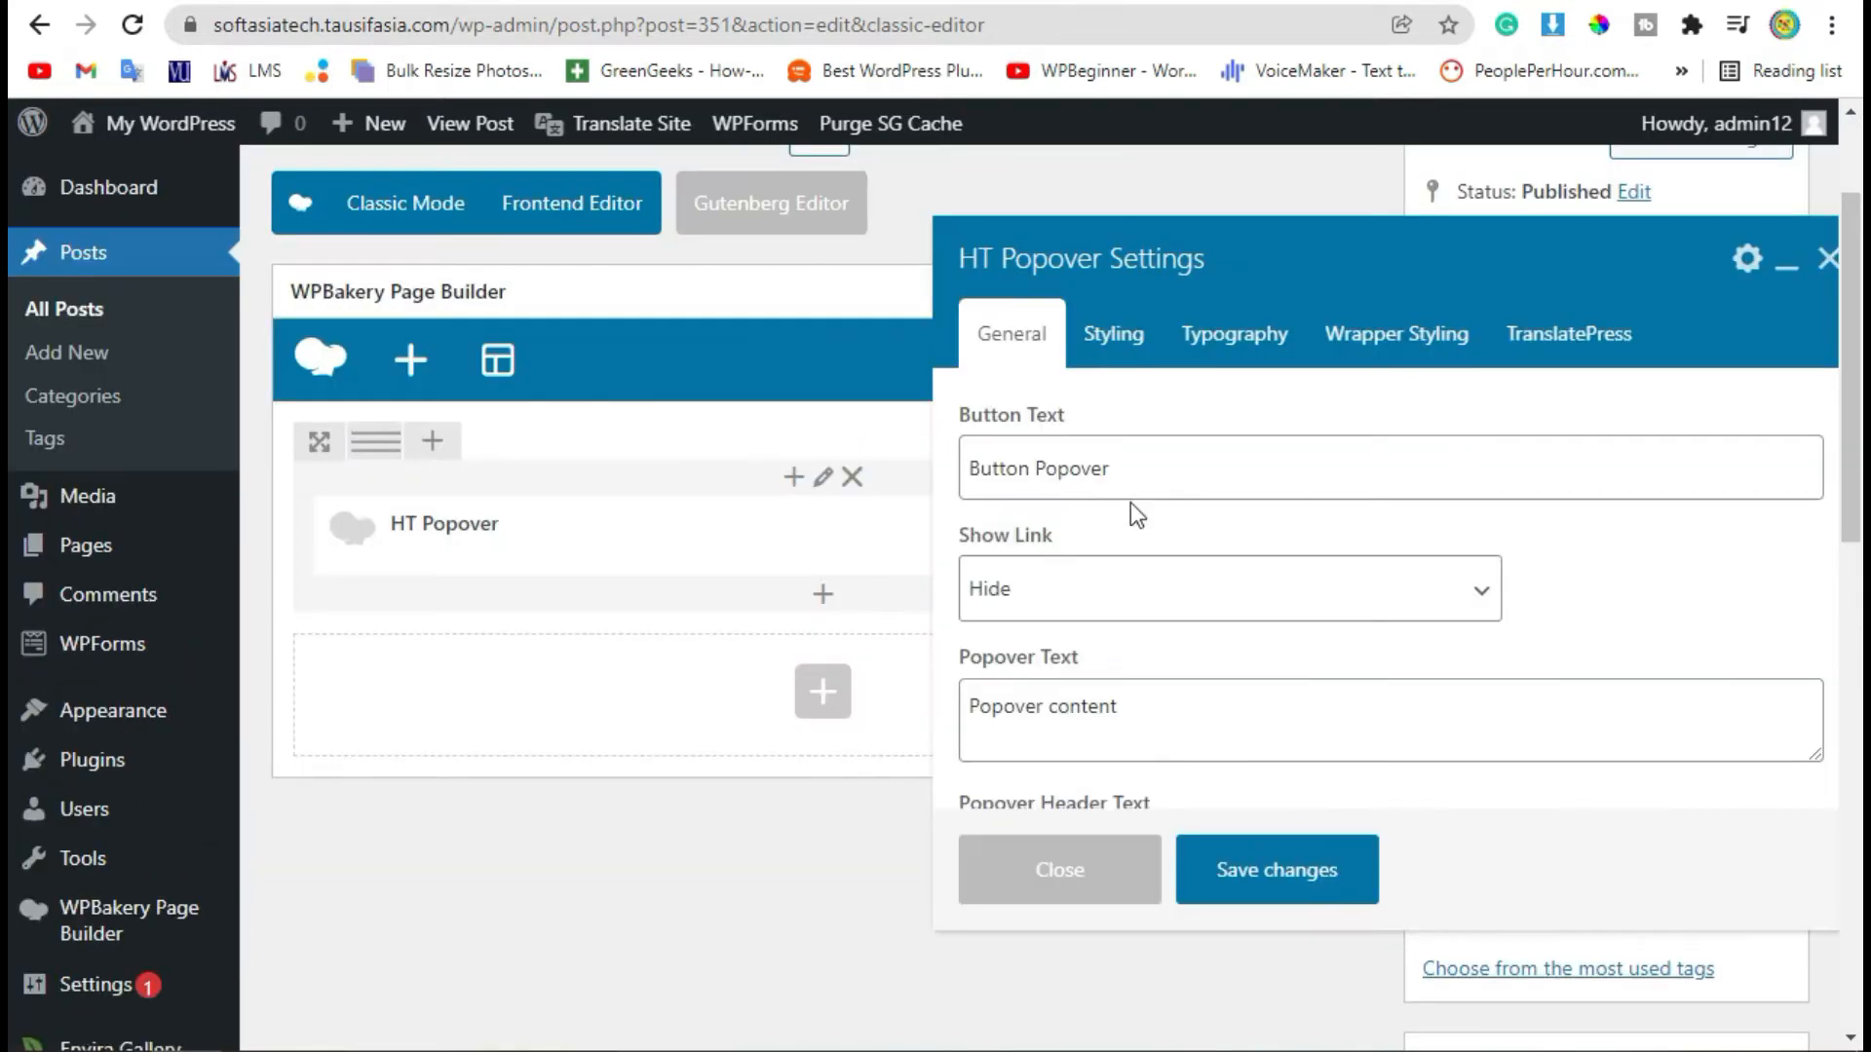
Step: Set the HT Popover's button text to "Click to open link"
{"action": "scroll", "coordinate": [1221, 480], "scroll_direction": "down", "scroll_amount": 5}
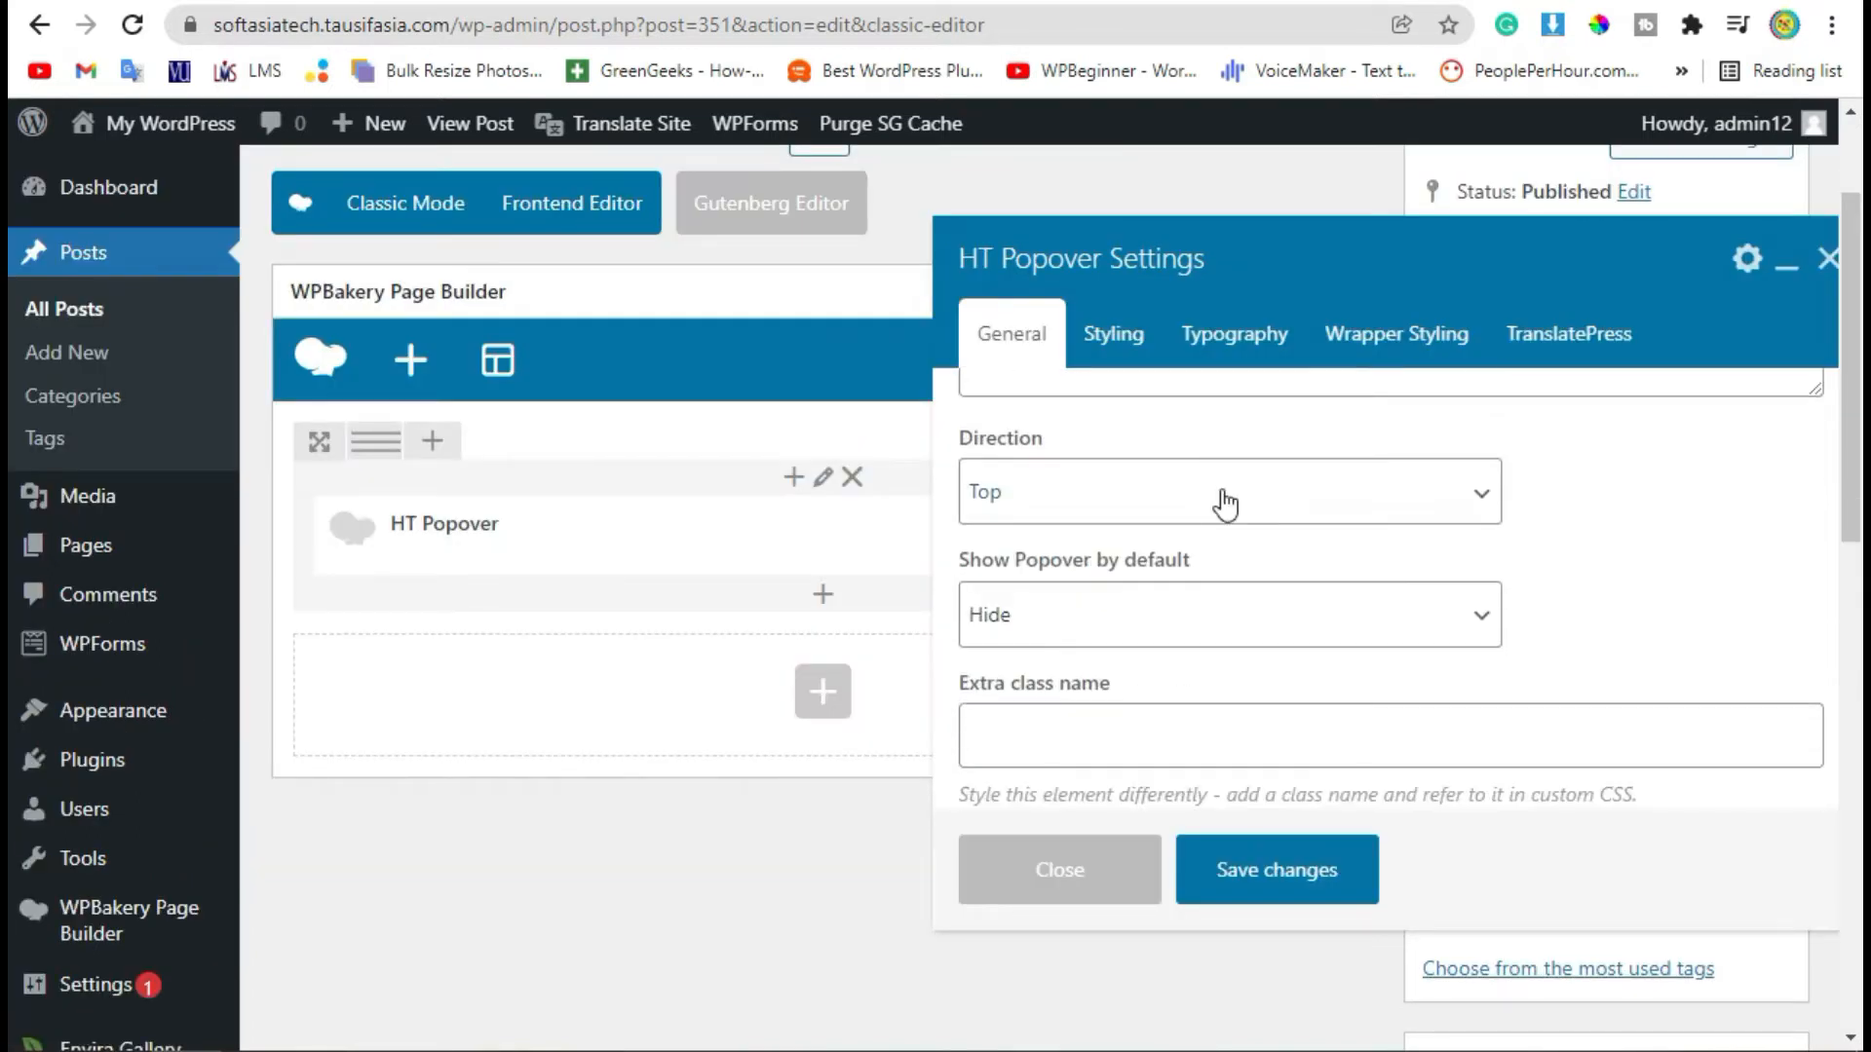
{"action": "scroll", "coordinate": [1255, 524], "scroll_direction": "up", "scroll_amount": 5}
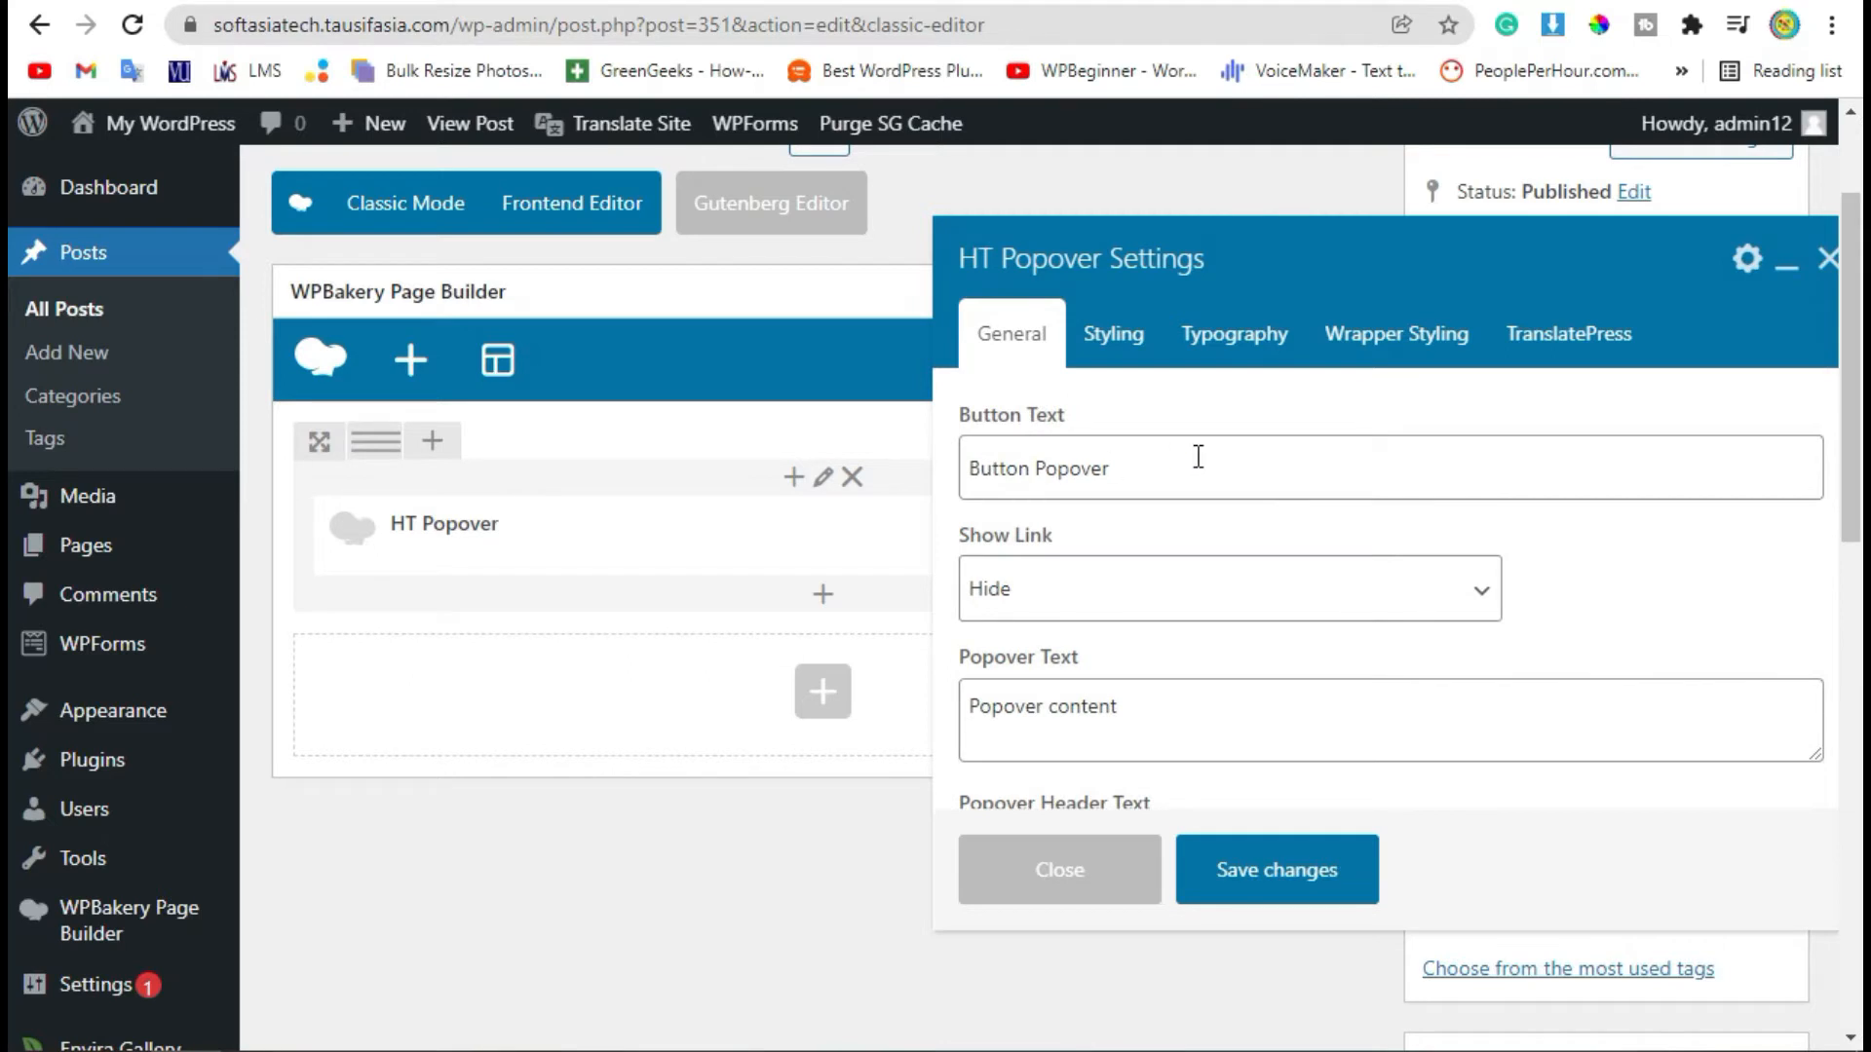
{"action": "left_click_drag", "start_coordinate": [1197, 458], "coordinate": [953, 470]}
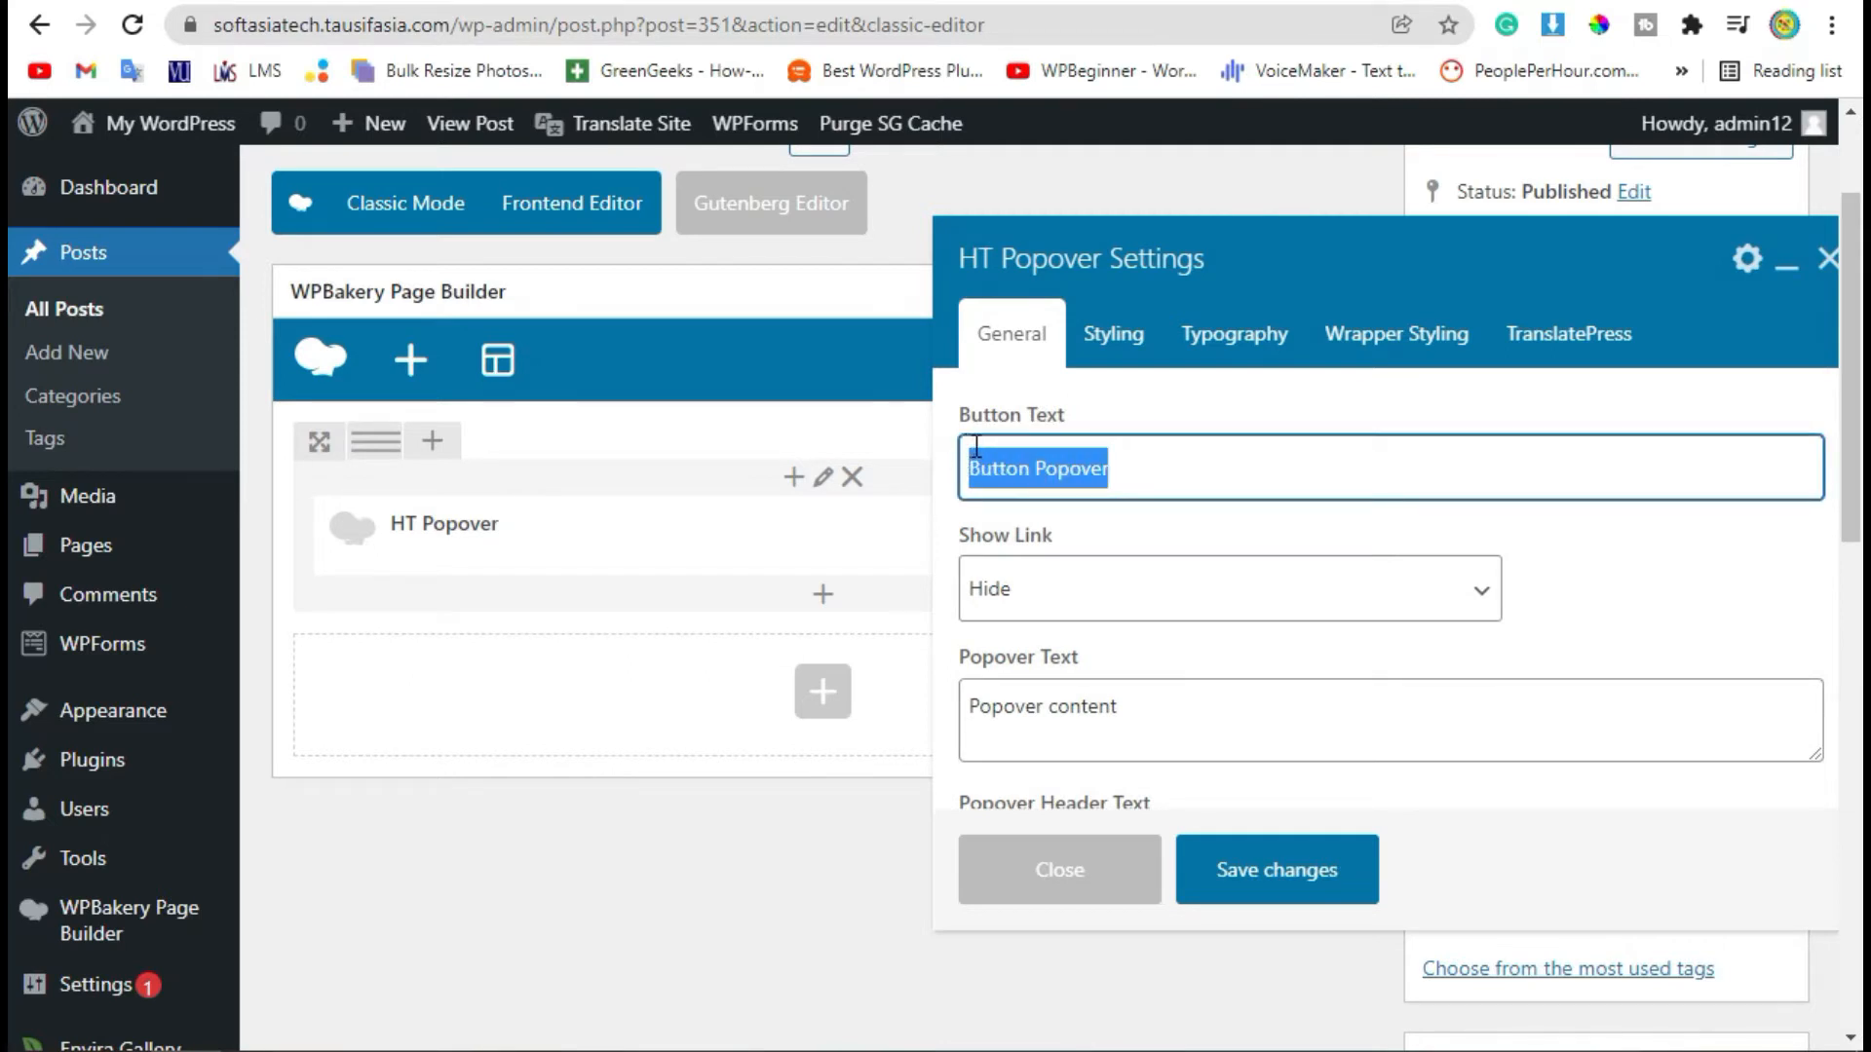
{"action": "type", "text": "Click to open link"}
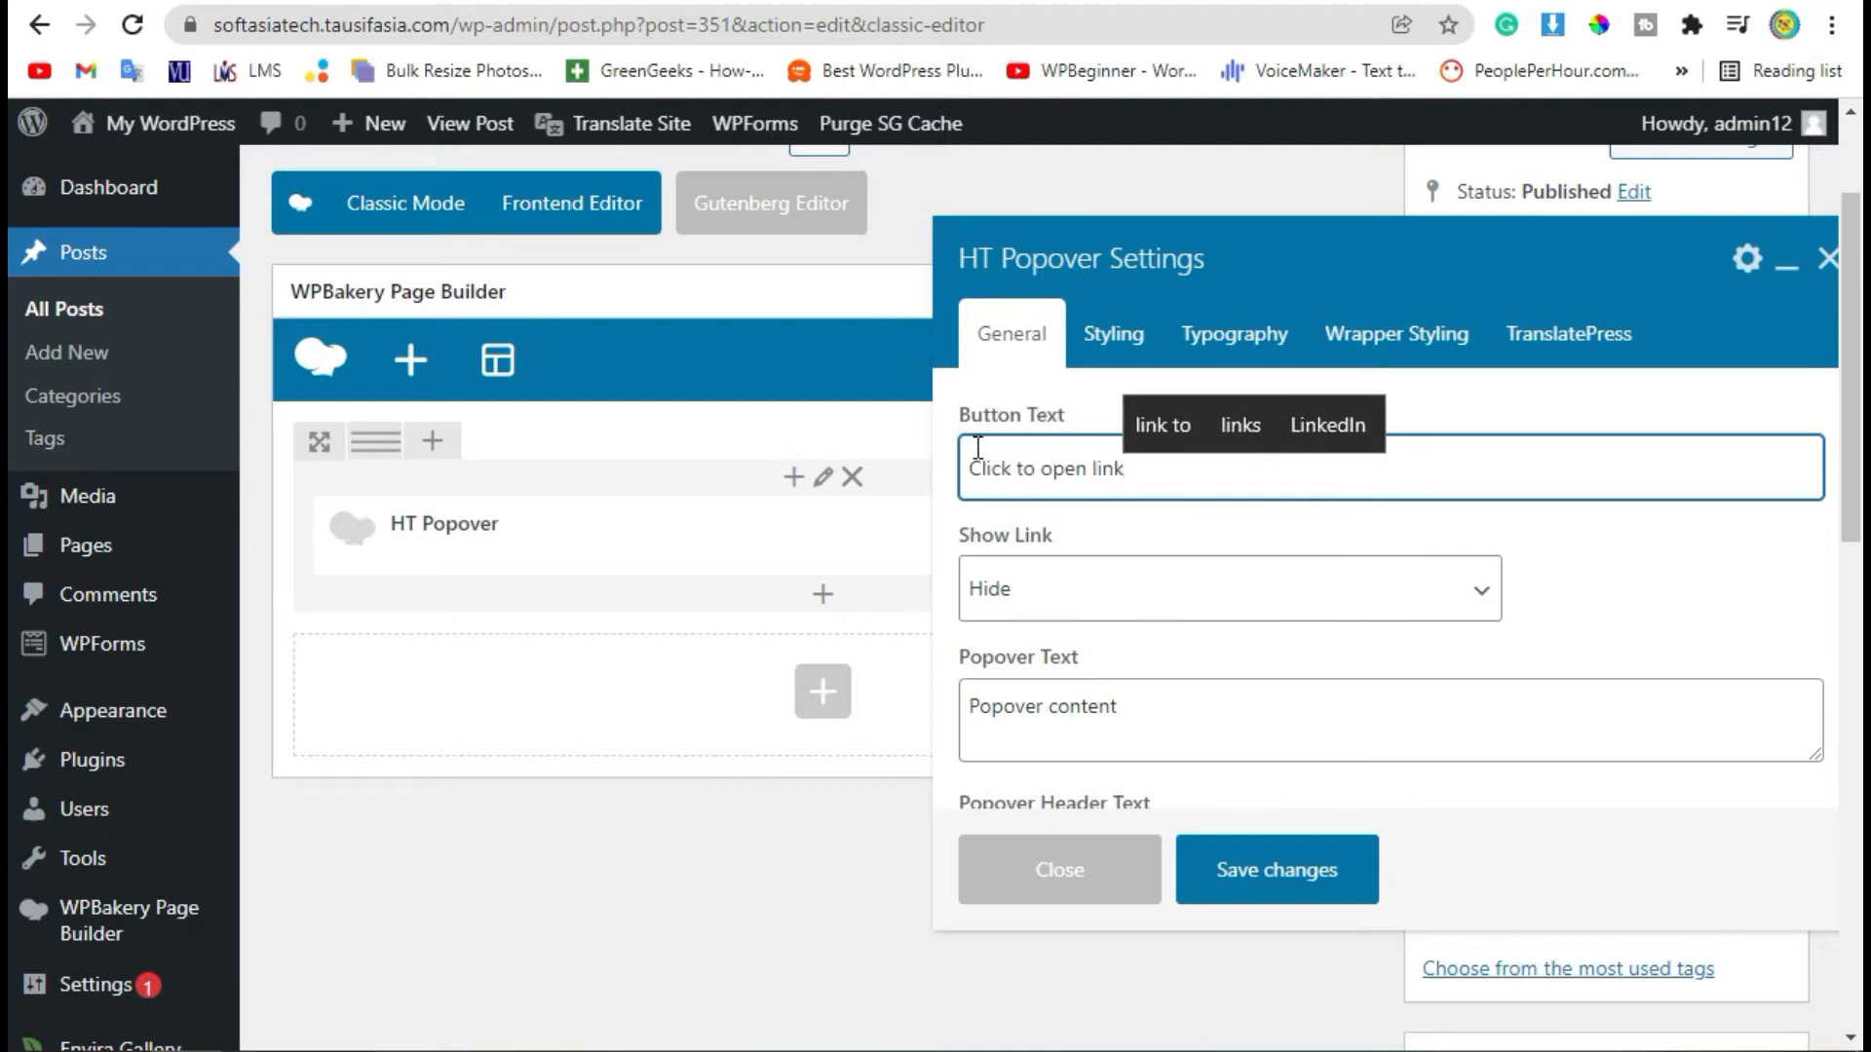
{"action": "left_click", "coordinate": [1111, 577]}
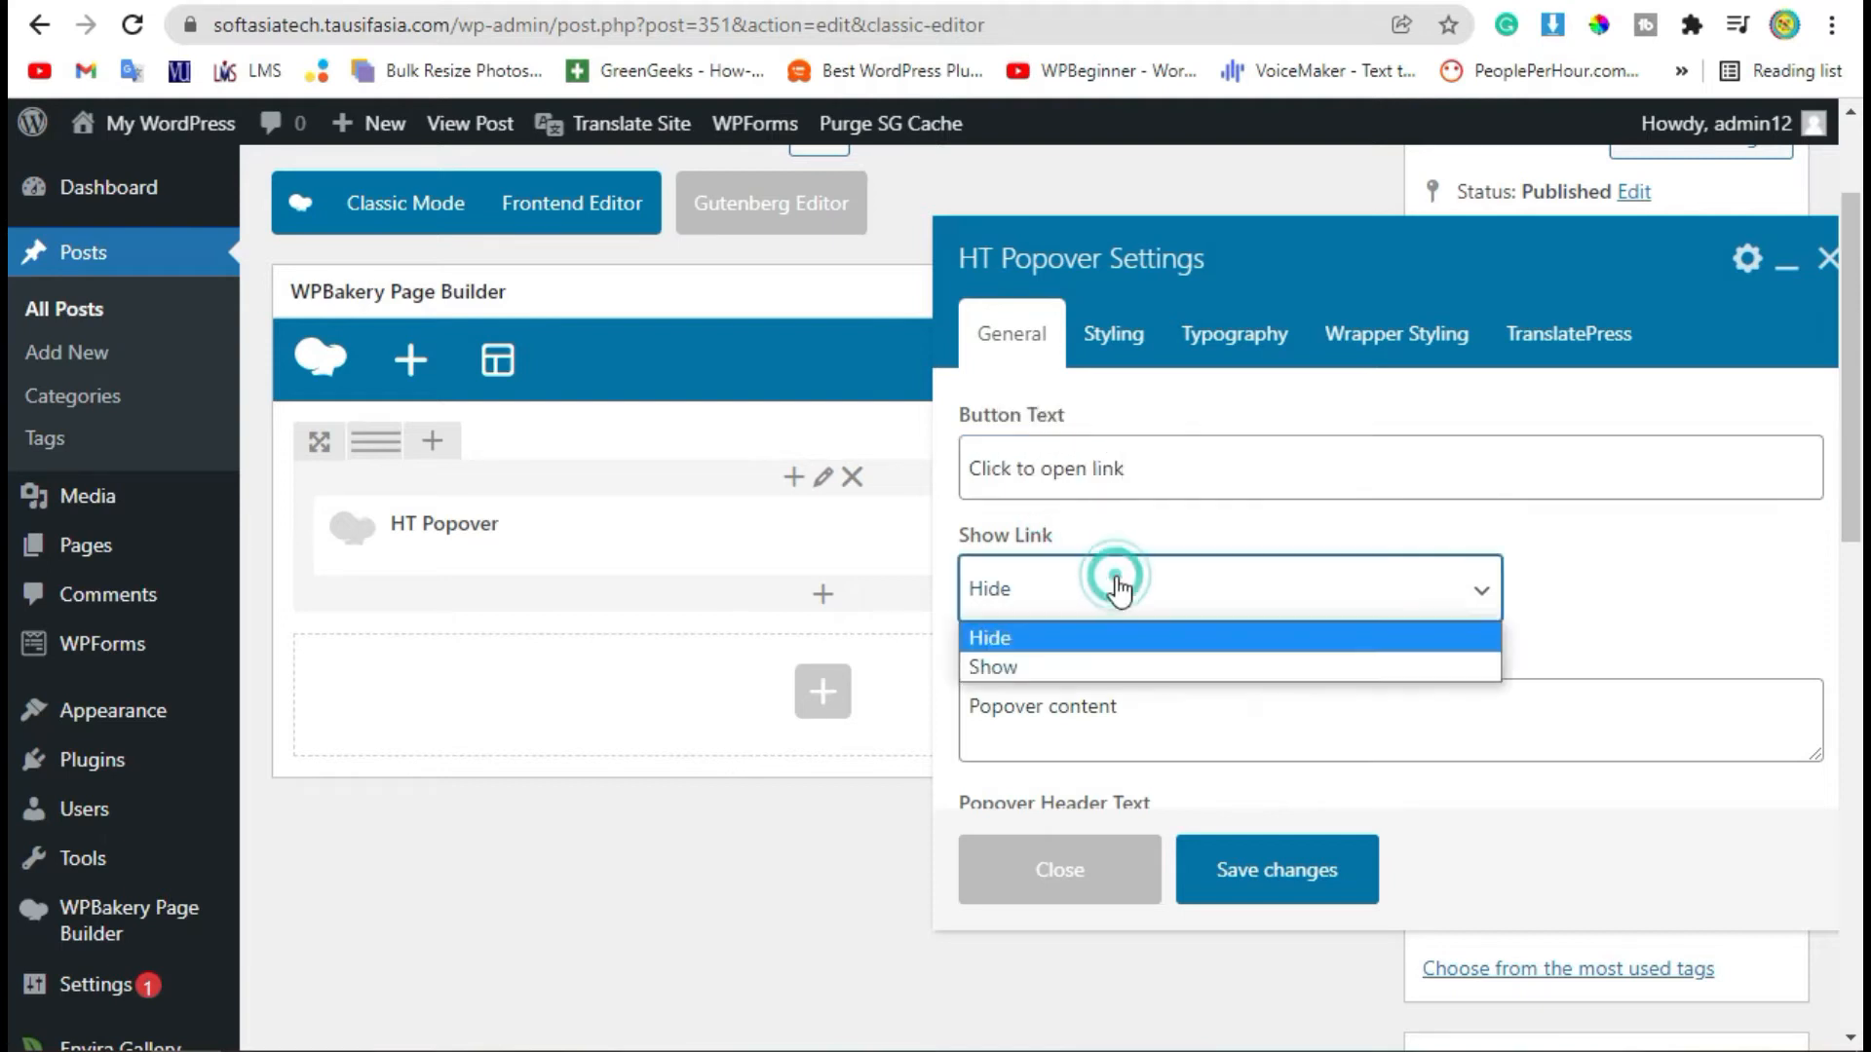
{"action": "left_click", "coordinate": [1175, 669]}
{"action": "scroll", "coordinate": [1237, 568], "scroll_direction": "down", "scroll_amount": 2}
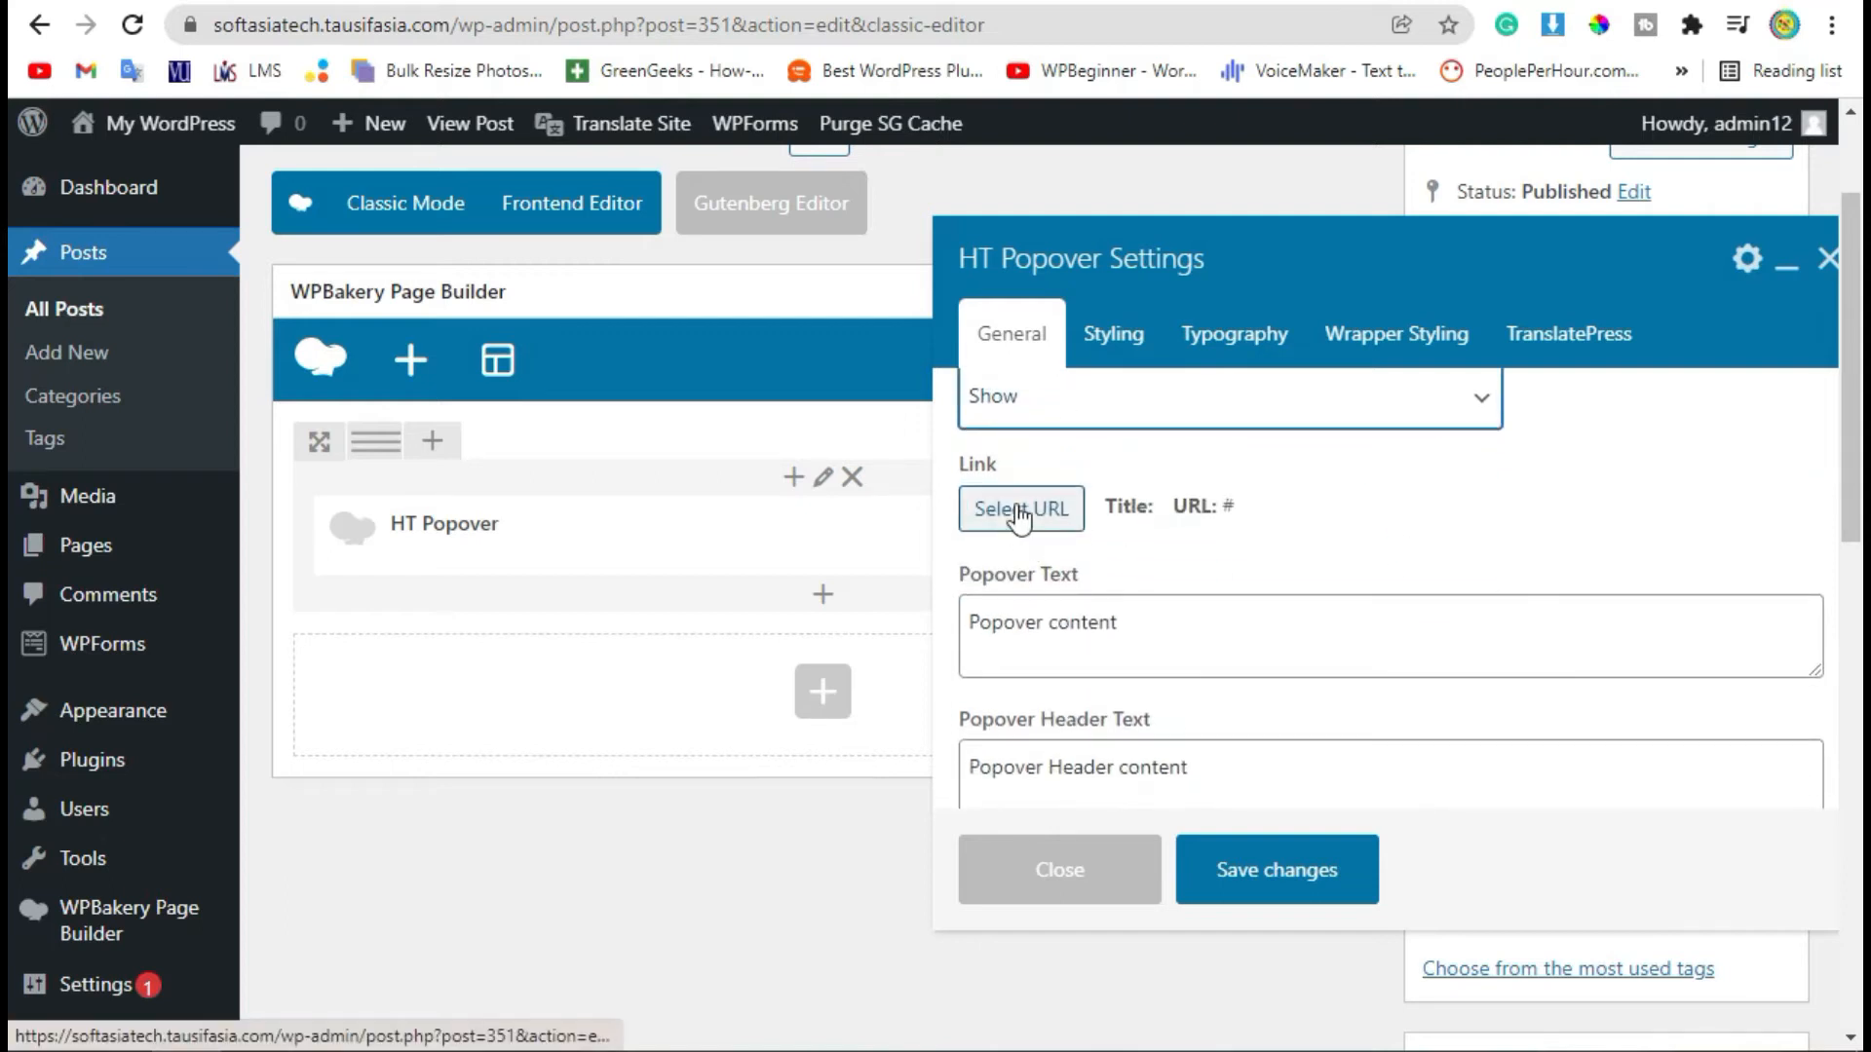
{"action": "left_click", "coordinate": [1053, 510]}
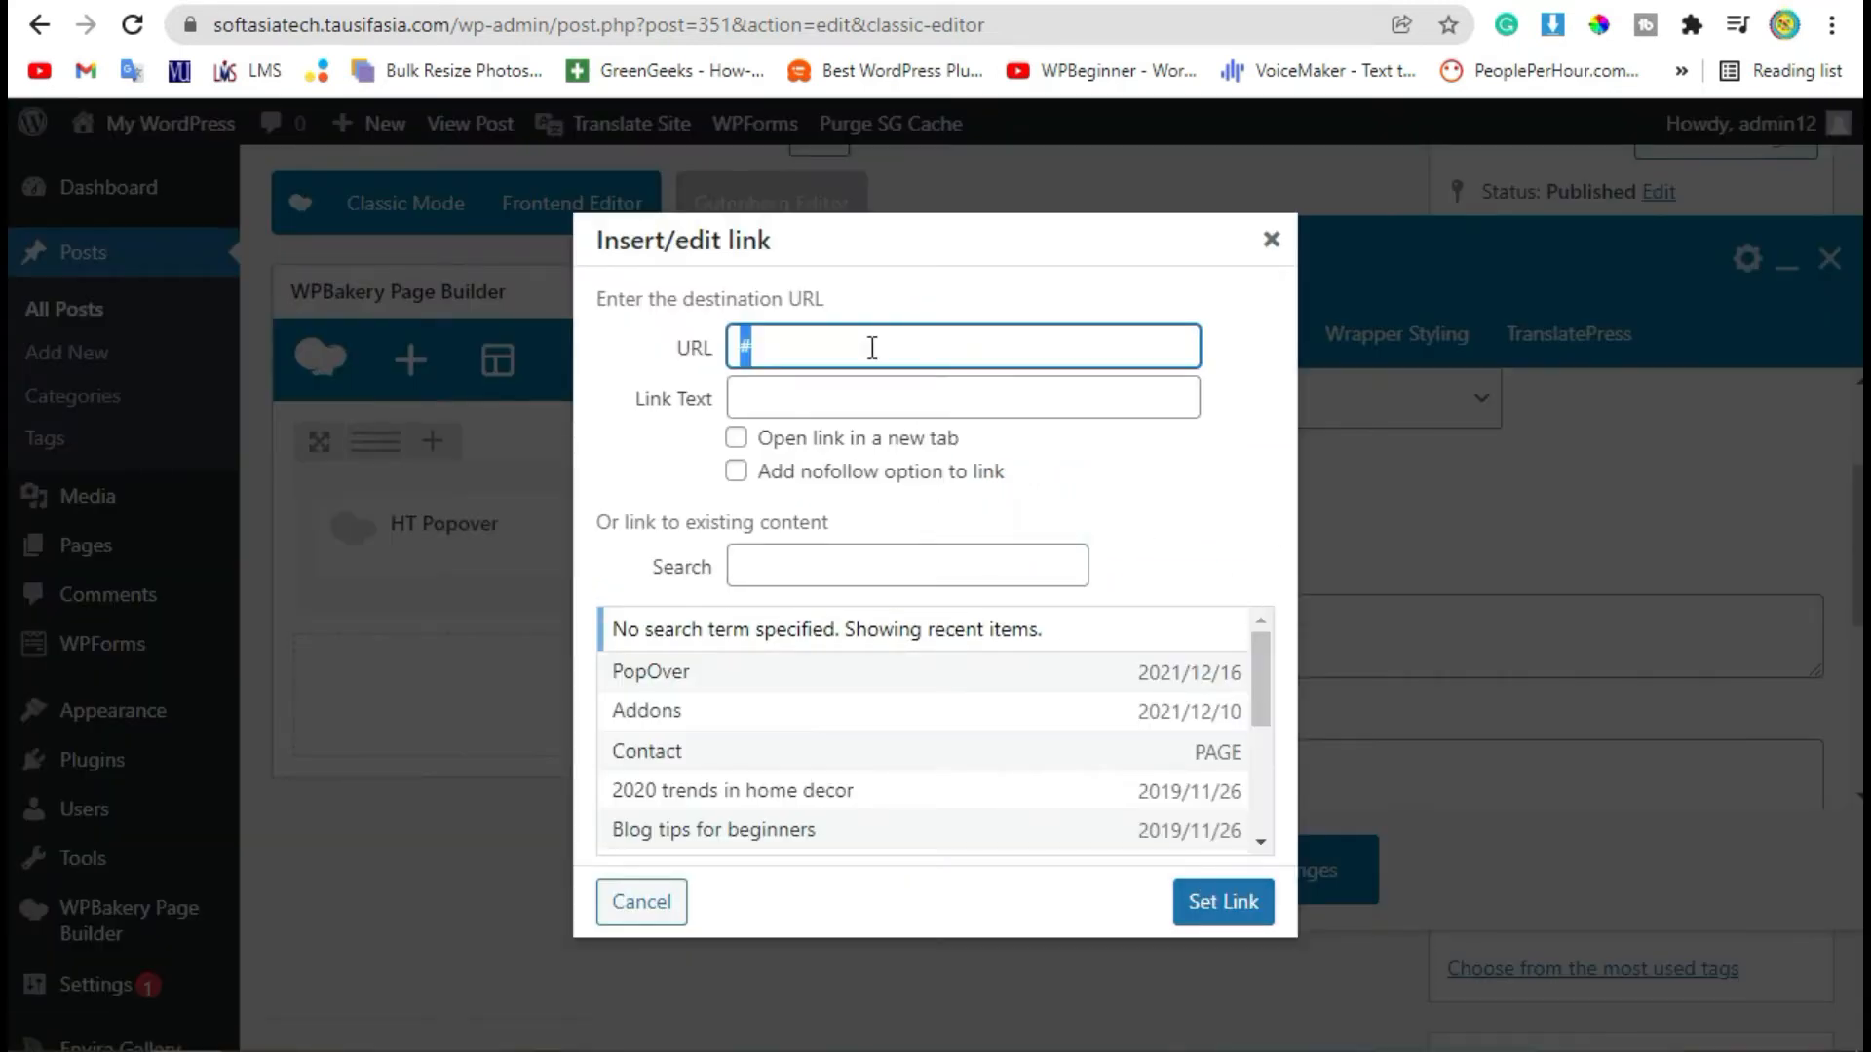
{"action": "left_click", "coordinate": [1273, 244]}
{"action": "scroll", "coordinate": [1150, 546], "scroll_direction": "up", "scroll_amount": 2}
{"action": "left_click", "coordinate": [1121, 590]}
{"action": "left_click", "coordinate": [1087, 611]}
Step: Replace the popover text with the site's domain, softasiatech.tausifasia.com, copied from the browser address
{"action": "scroll", "coordinate": [1403, 510], "scroll_direction": "down", "scroll_amount": 2}
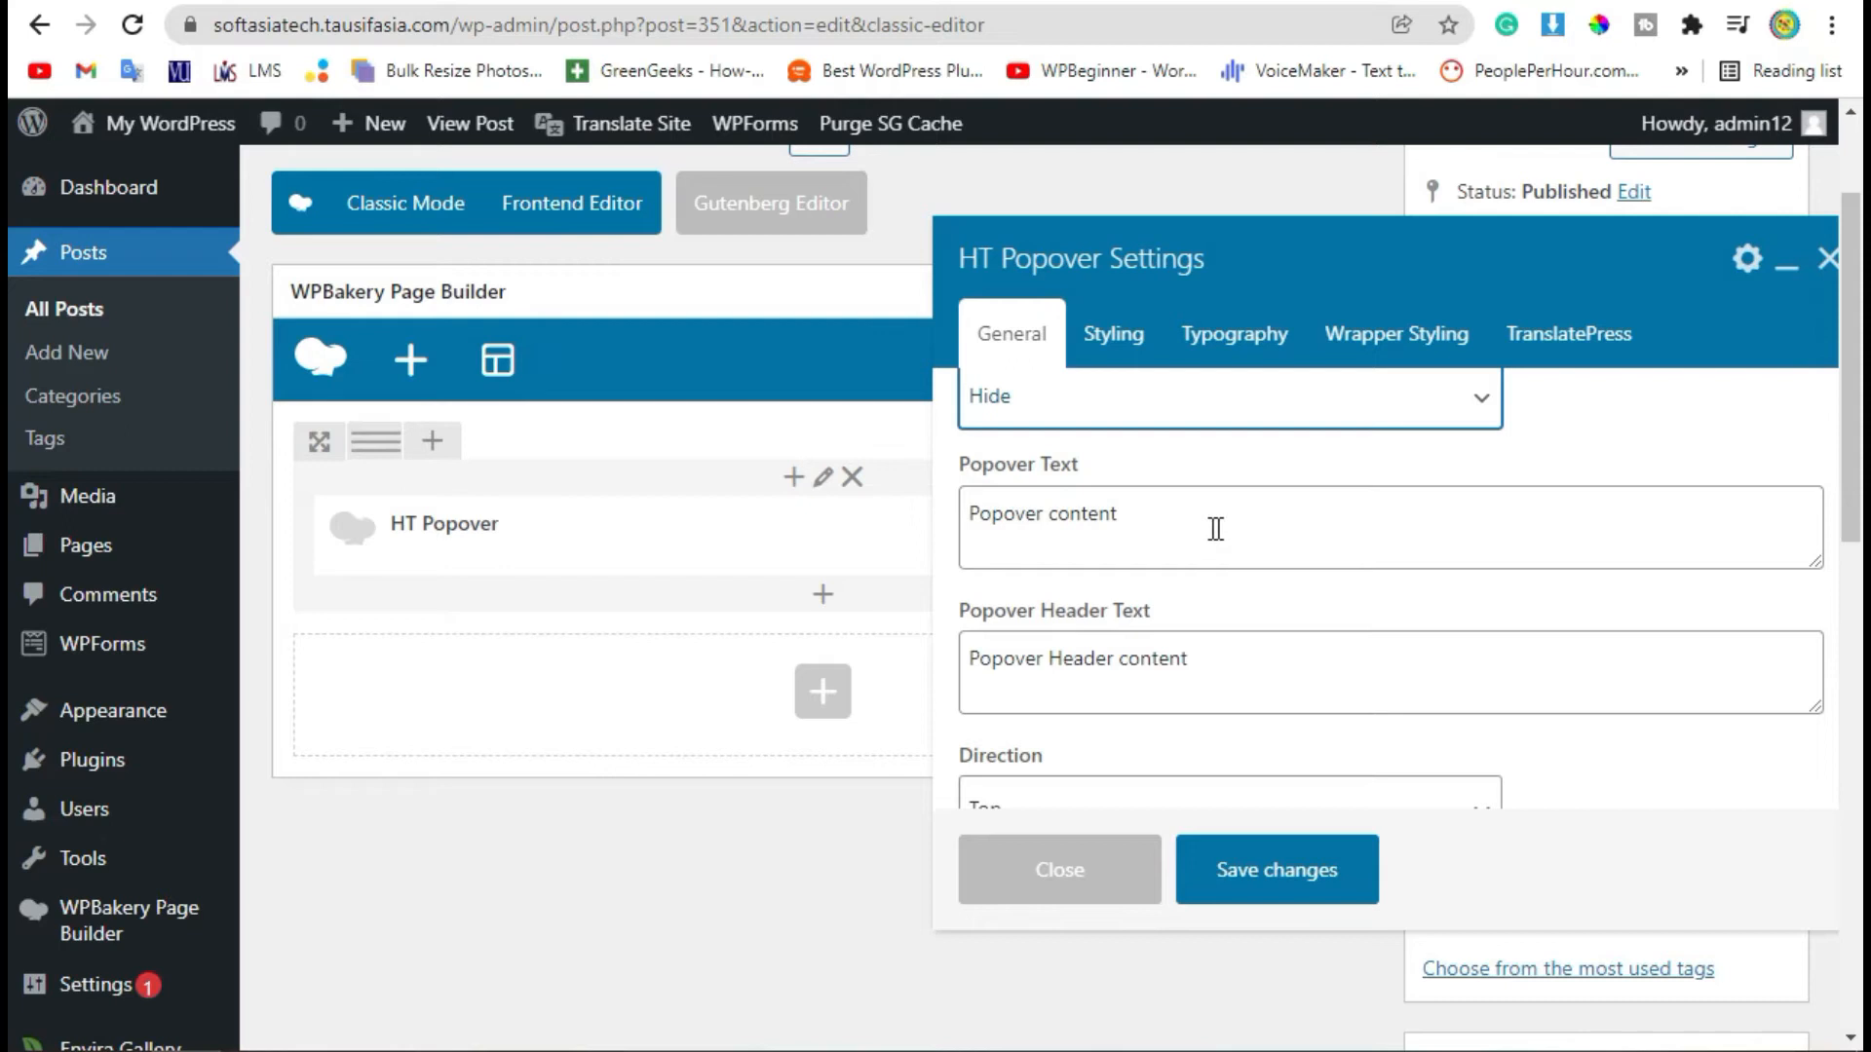
{"action": "triple_click", "coordinate": [1163, 518]}
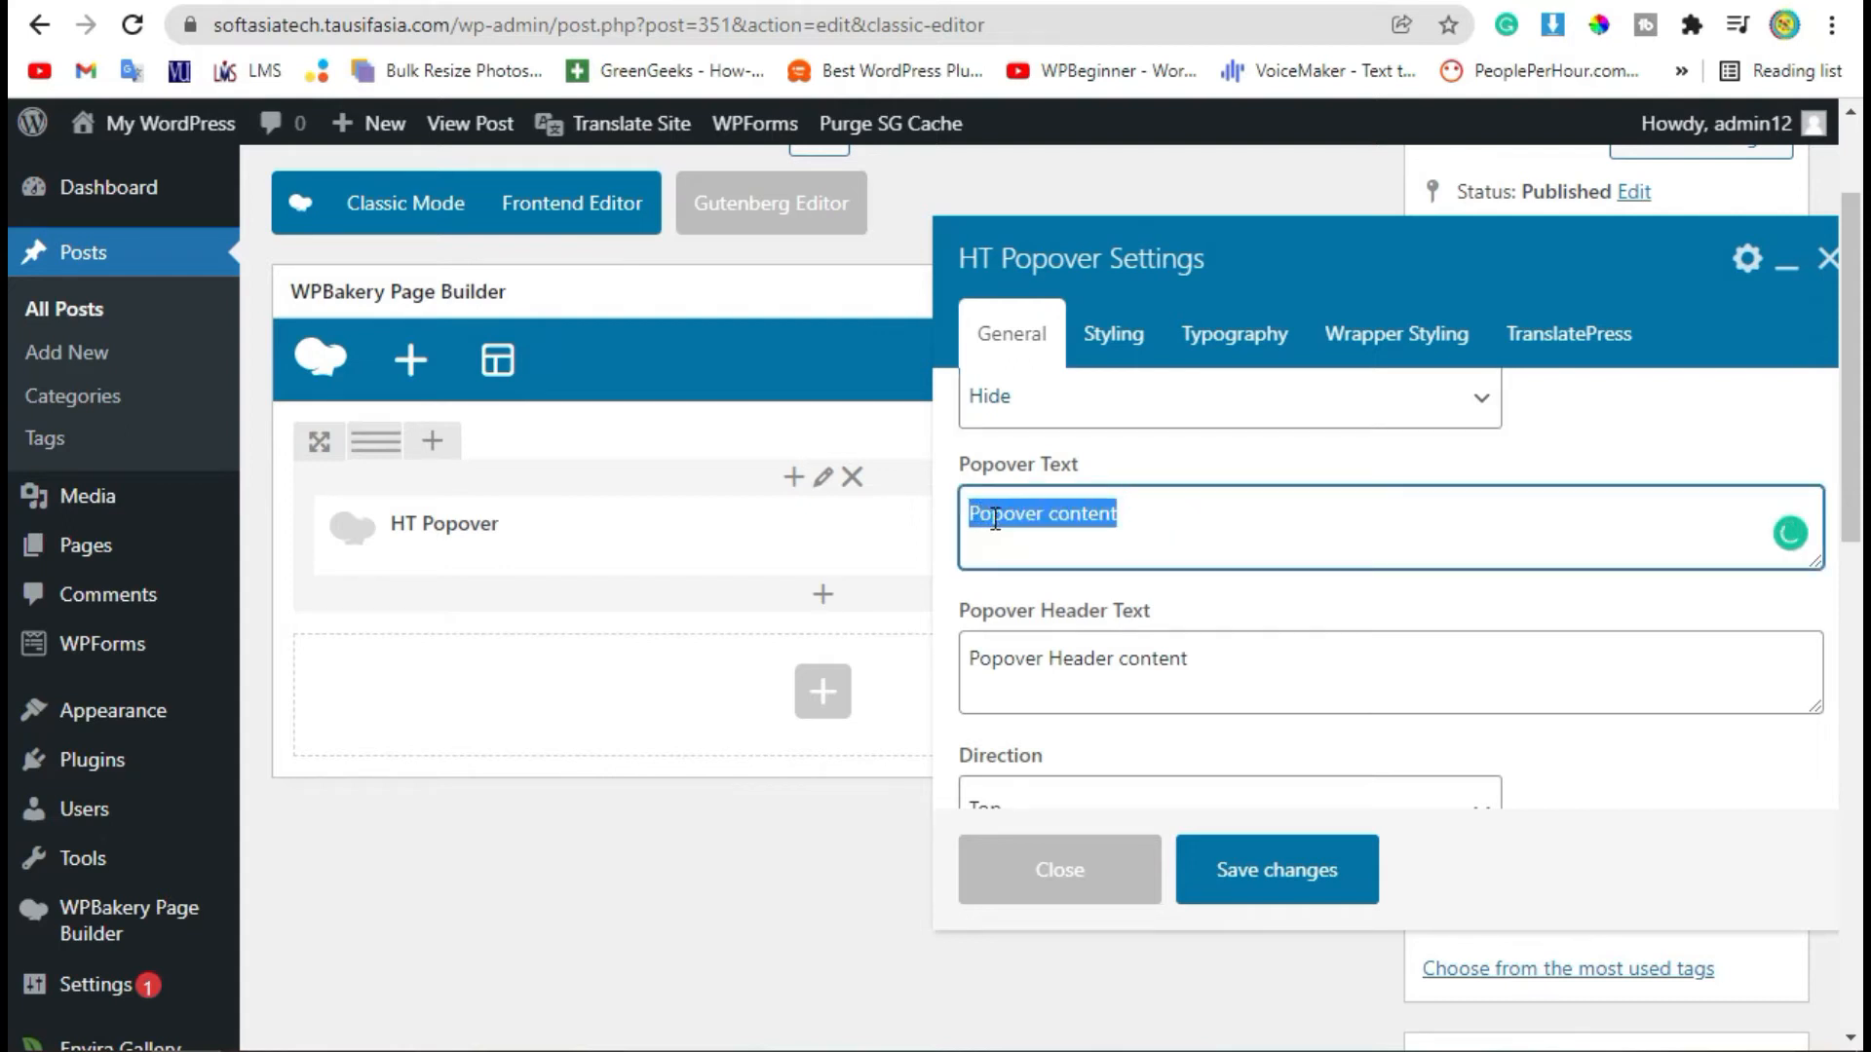
{"action": "key", "text": "BackSpace"}
{"action": "left_click_drag", "start_coordinate": [224, 20], "coordinate": [519, 25]}
{"action": "key", "text": "ctrl+c"}
{"action": "left_click", "coordinate": [316, 25]}
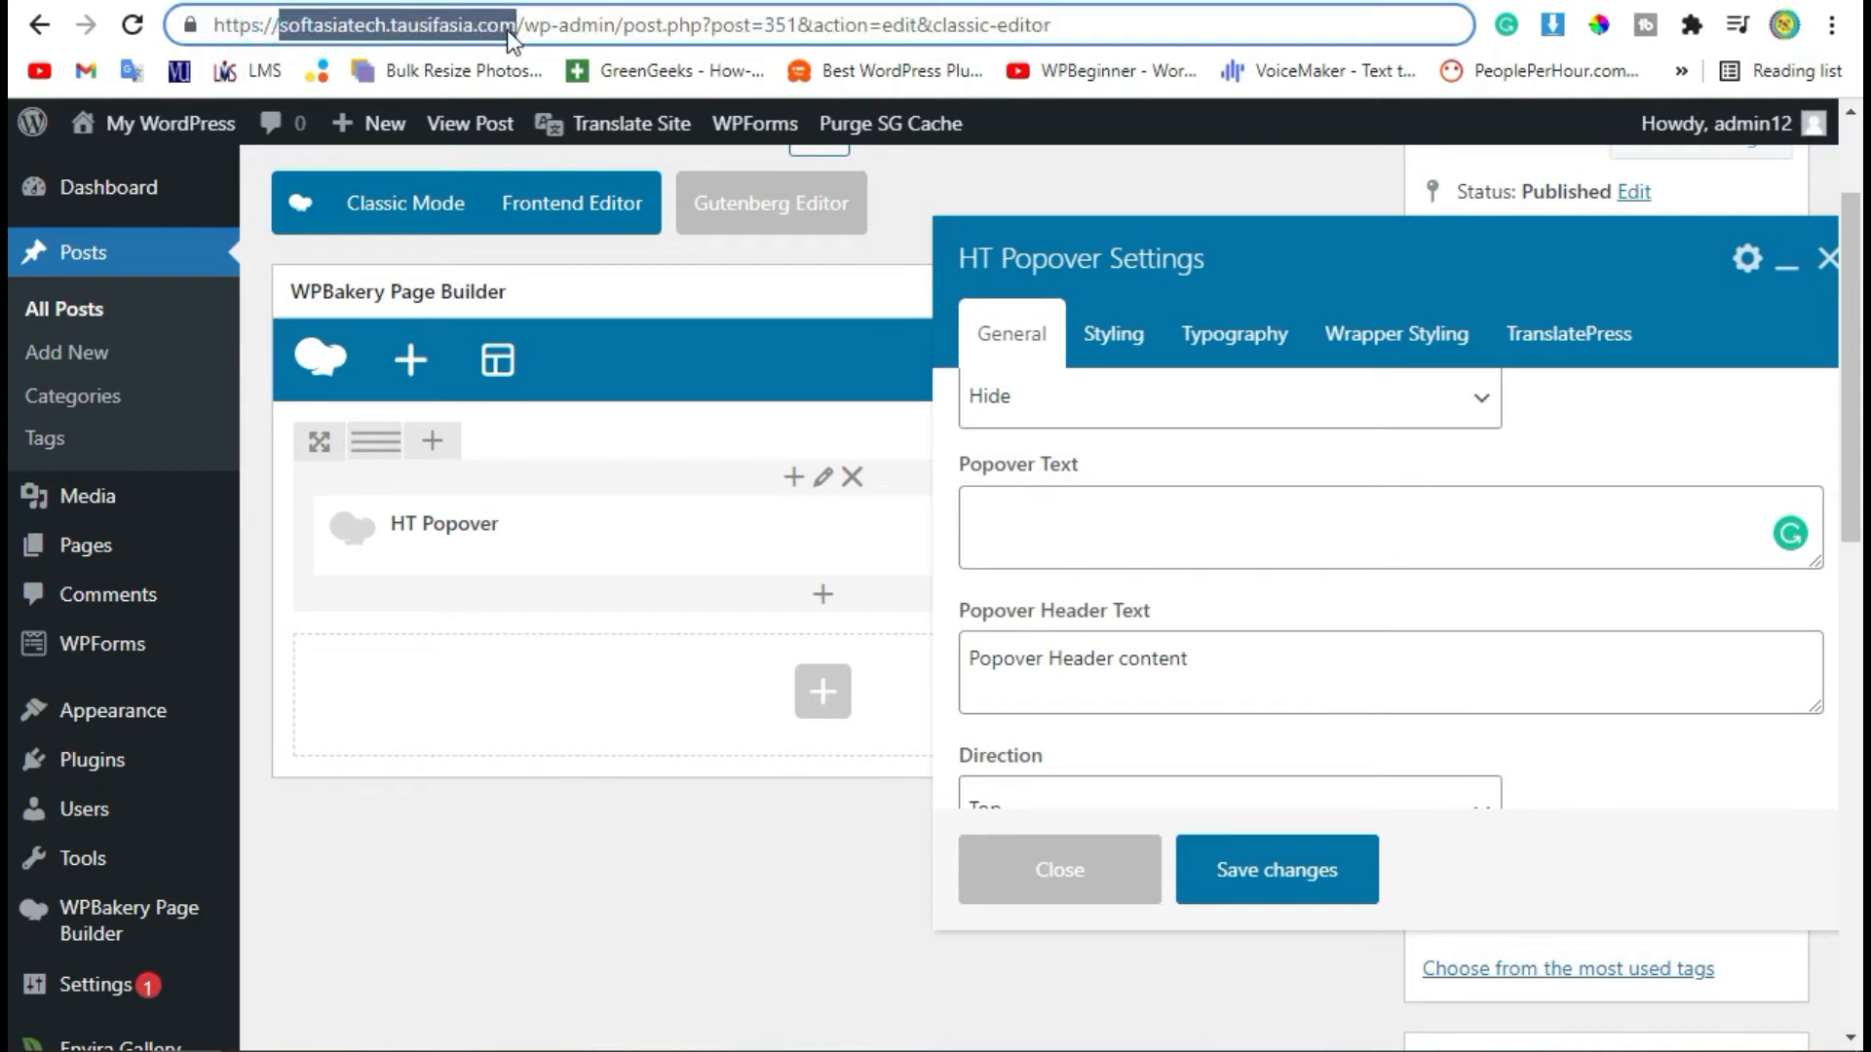
{"action": "left_click", "coordinate": [1050, 534]}
{"action": "key", "text": "ctrl+v"}
Step: Set the popover header text to "Download Link" and save the HT Popover settings
{"action": "scroll", "coordinate": [1141, 635], "scroll_direction": "down", "scroll_amount": 2}
{"action": "left_click_drag", "start_coordinate": [1245, 473], "coordinate": [959, 471]}
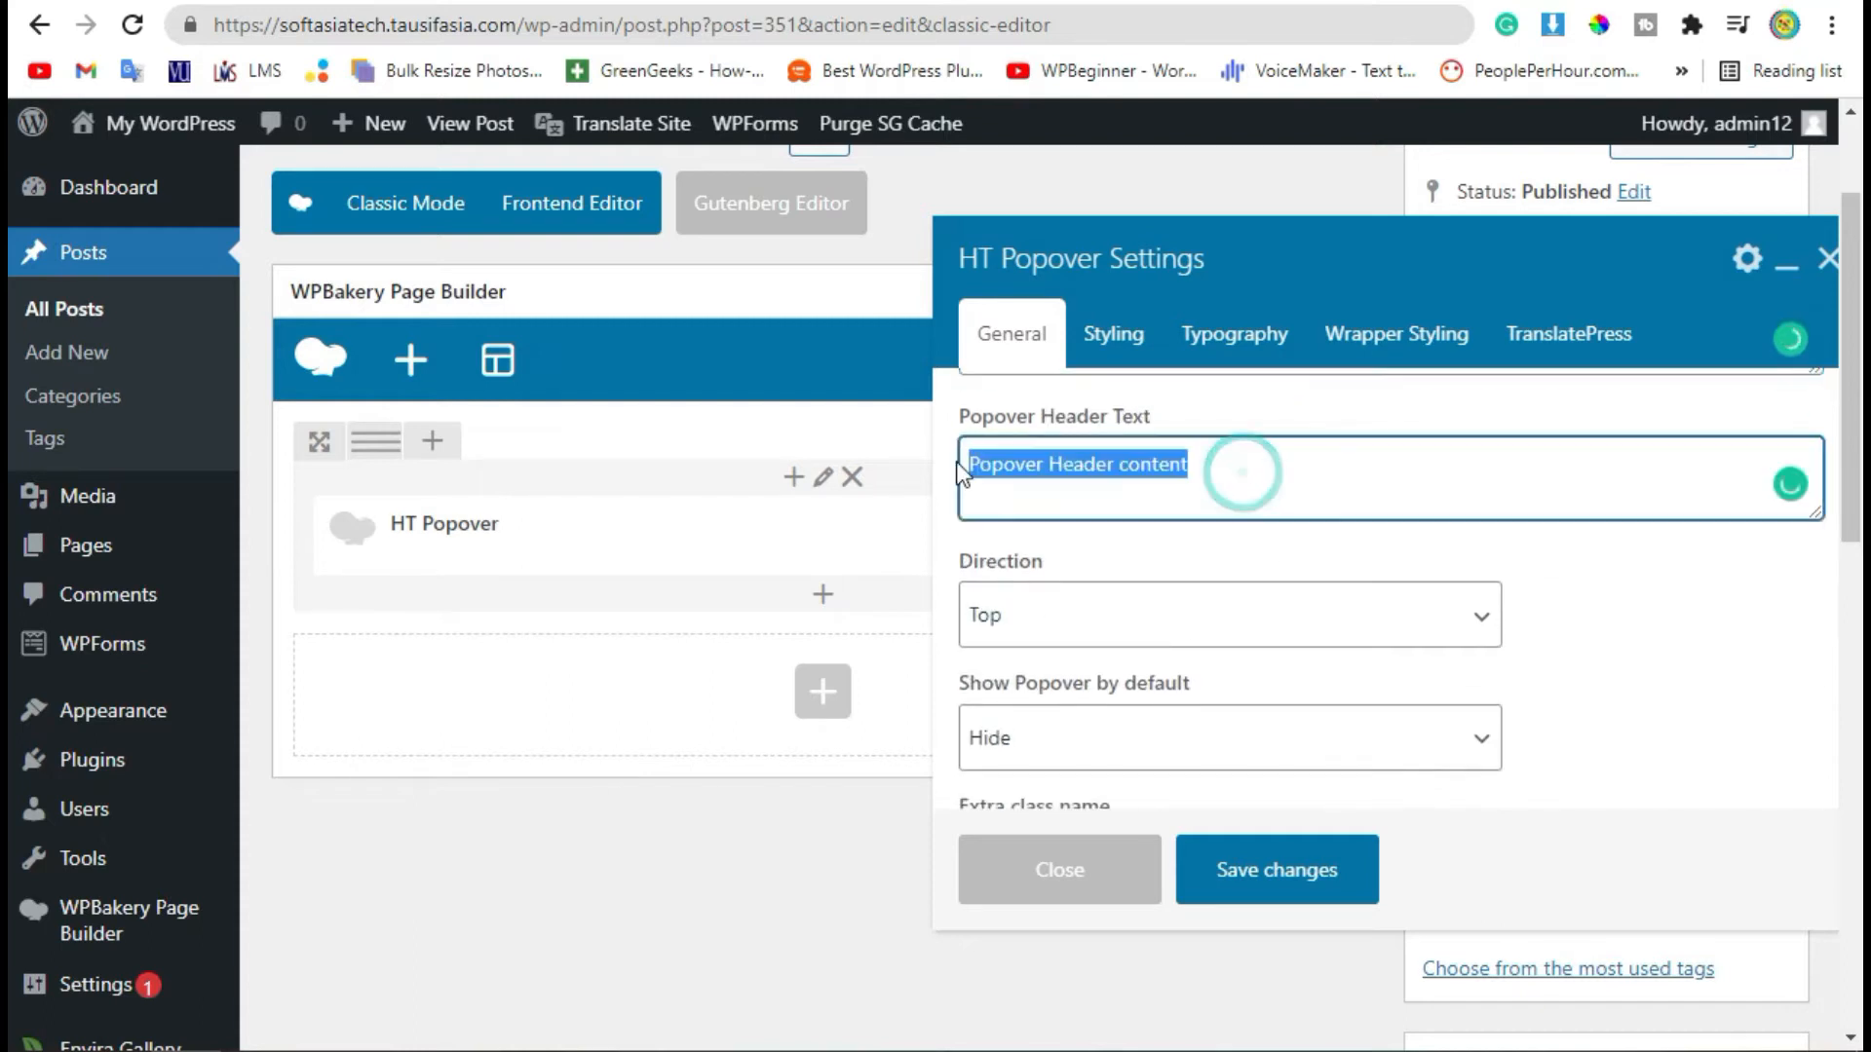
{"action": "type", "text": "Do"}
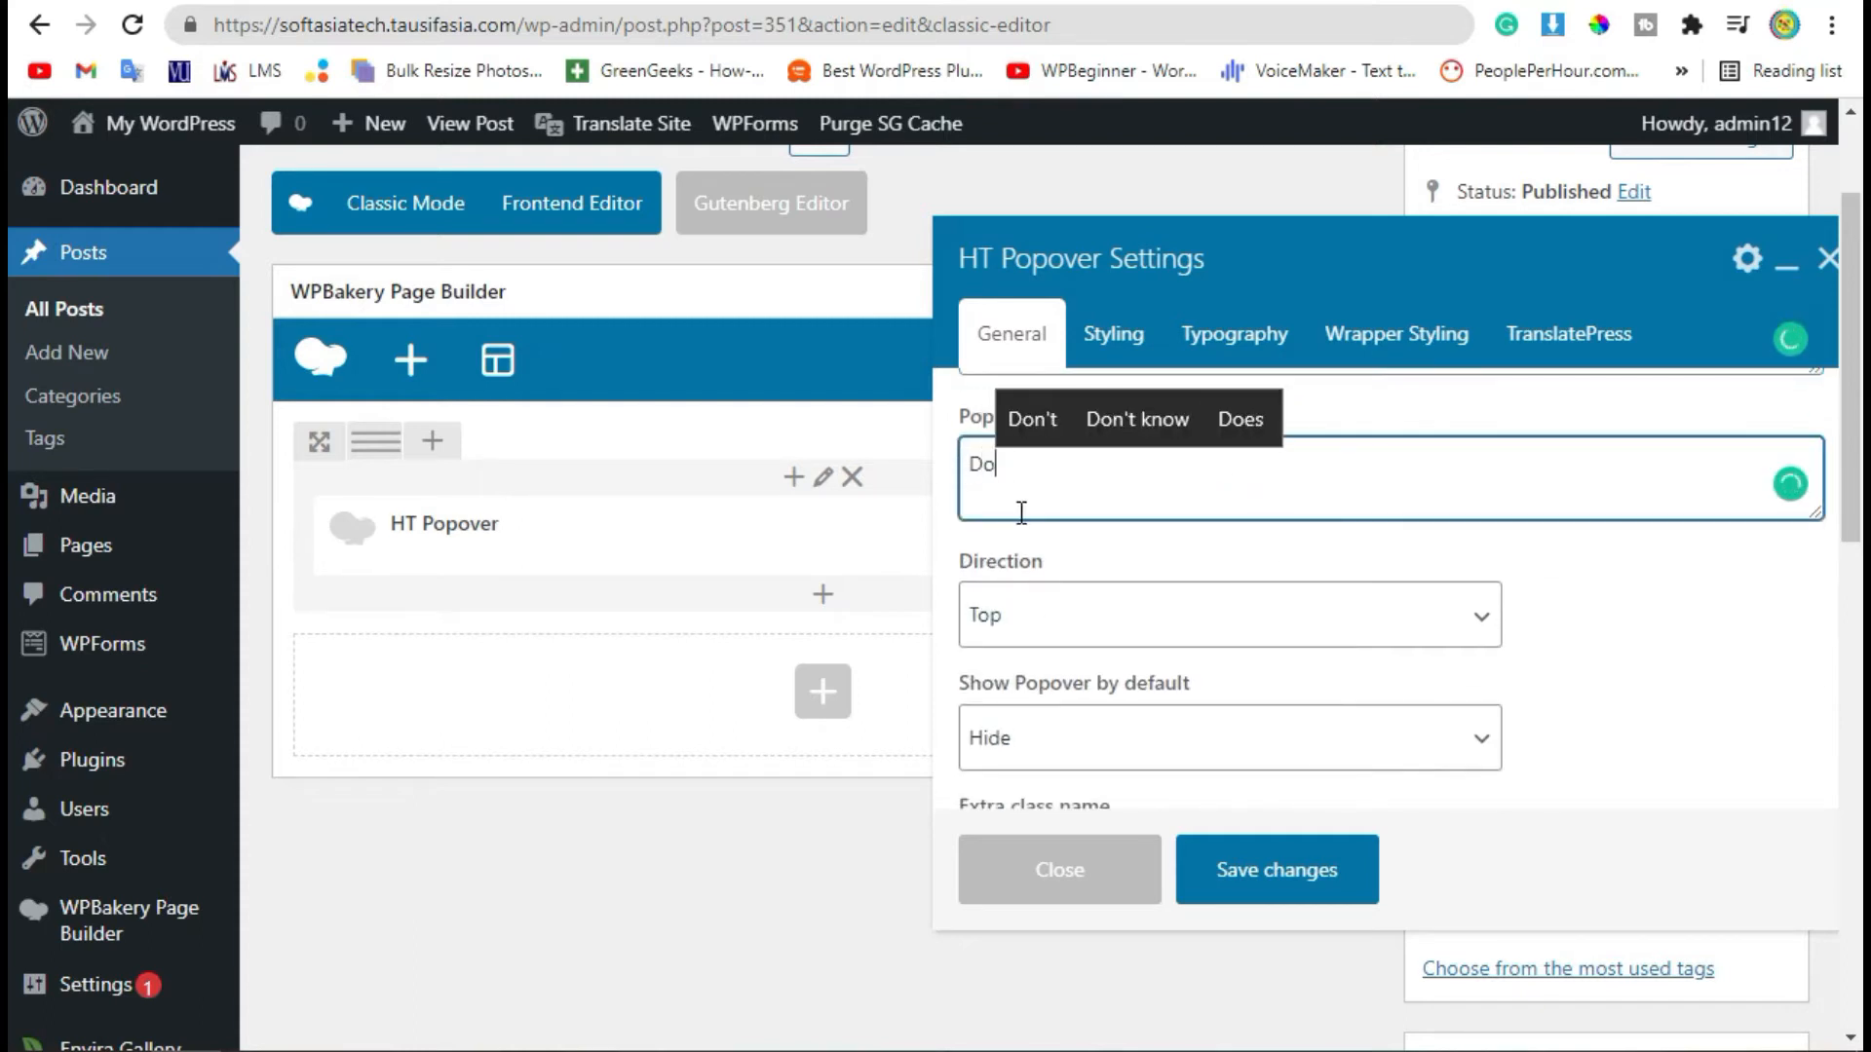
{"action": "type", "text": "wnload Link"}
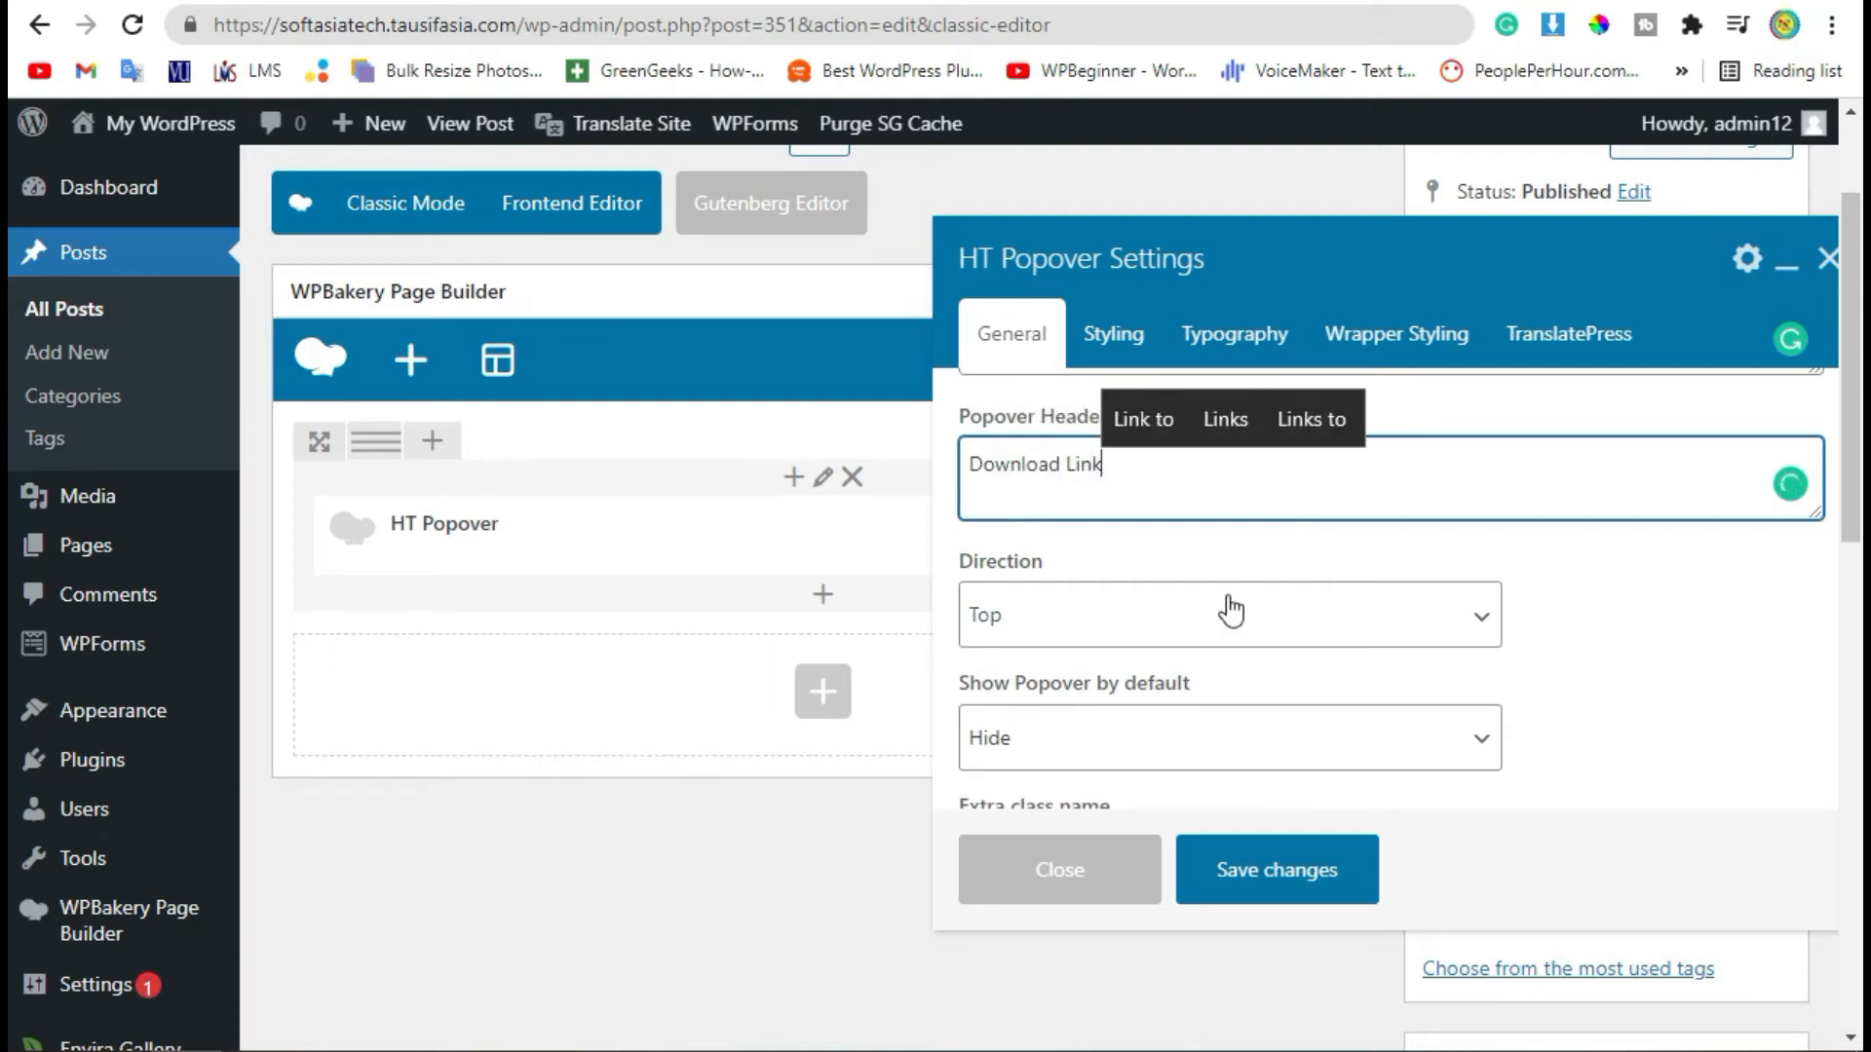
{"action": "scroll", "coordinate": [1231, 610], "scroll_direction": "down", "scroll_amount": 1}
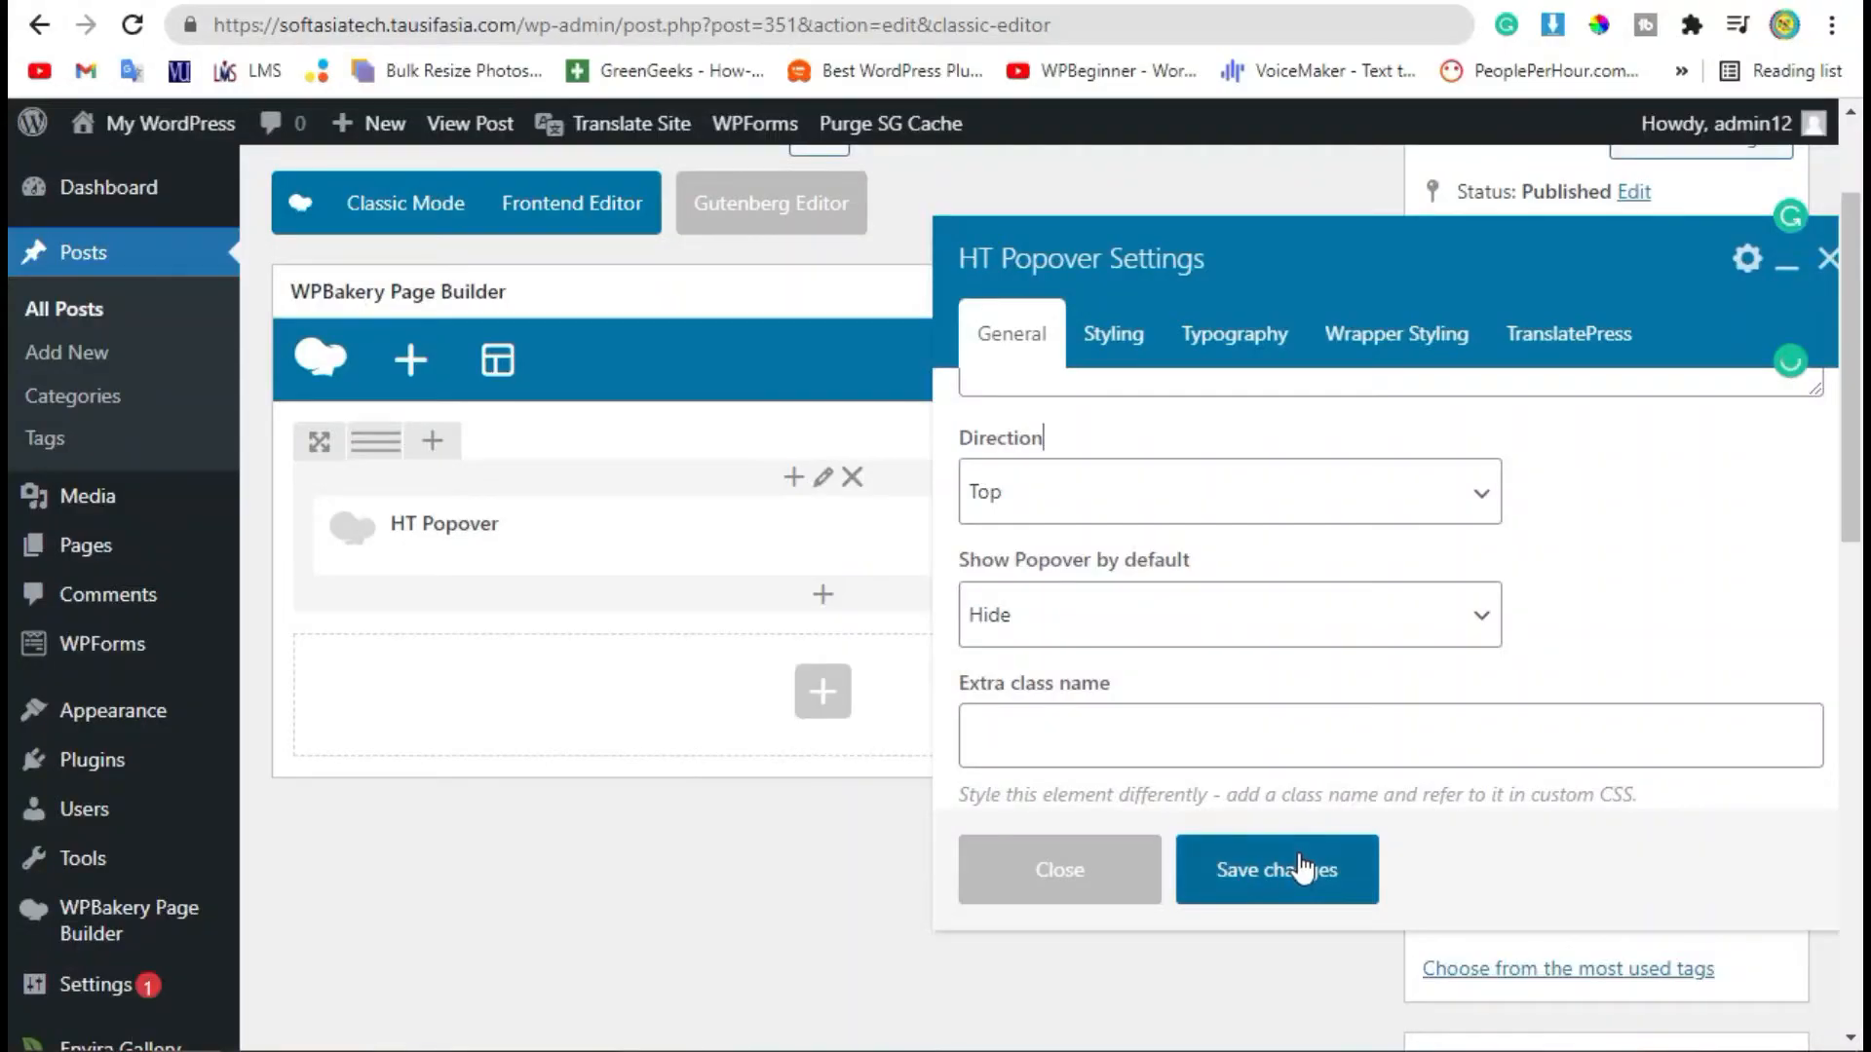
{"action": "left_click", "coordinate": [1299, 870]}
Step: Preview the post and test the "Click to open link" button to check its popover
{"action": "scroll", "coordinate": [1653, 493], "scroll_direction": "up", "scroll_amount": 2}
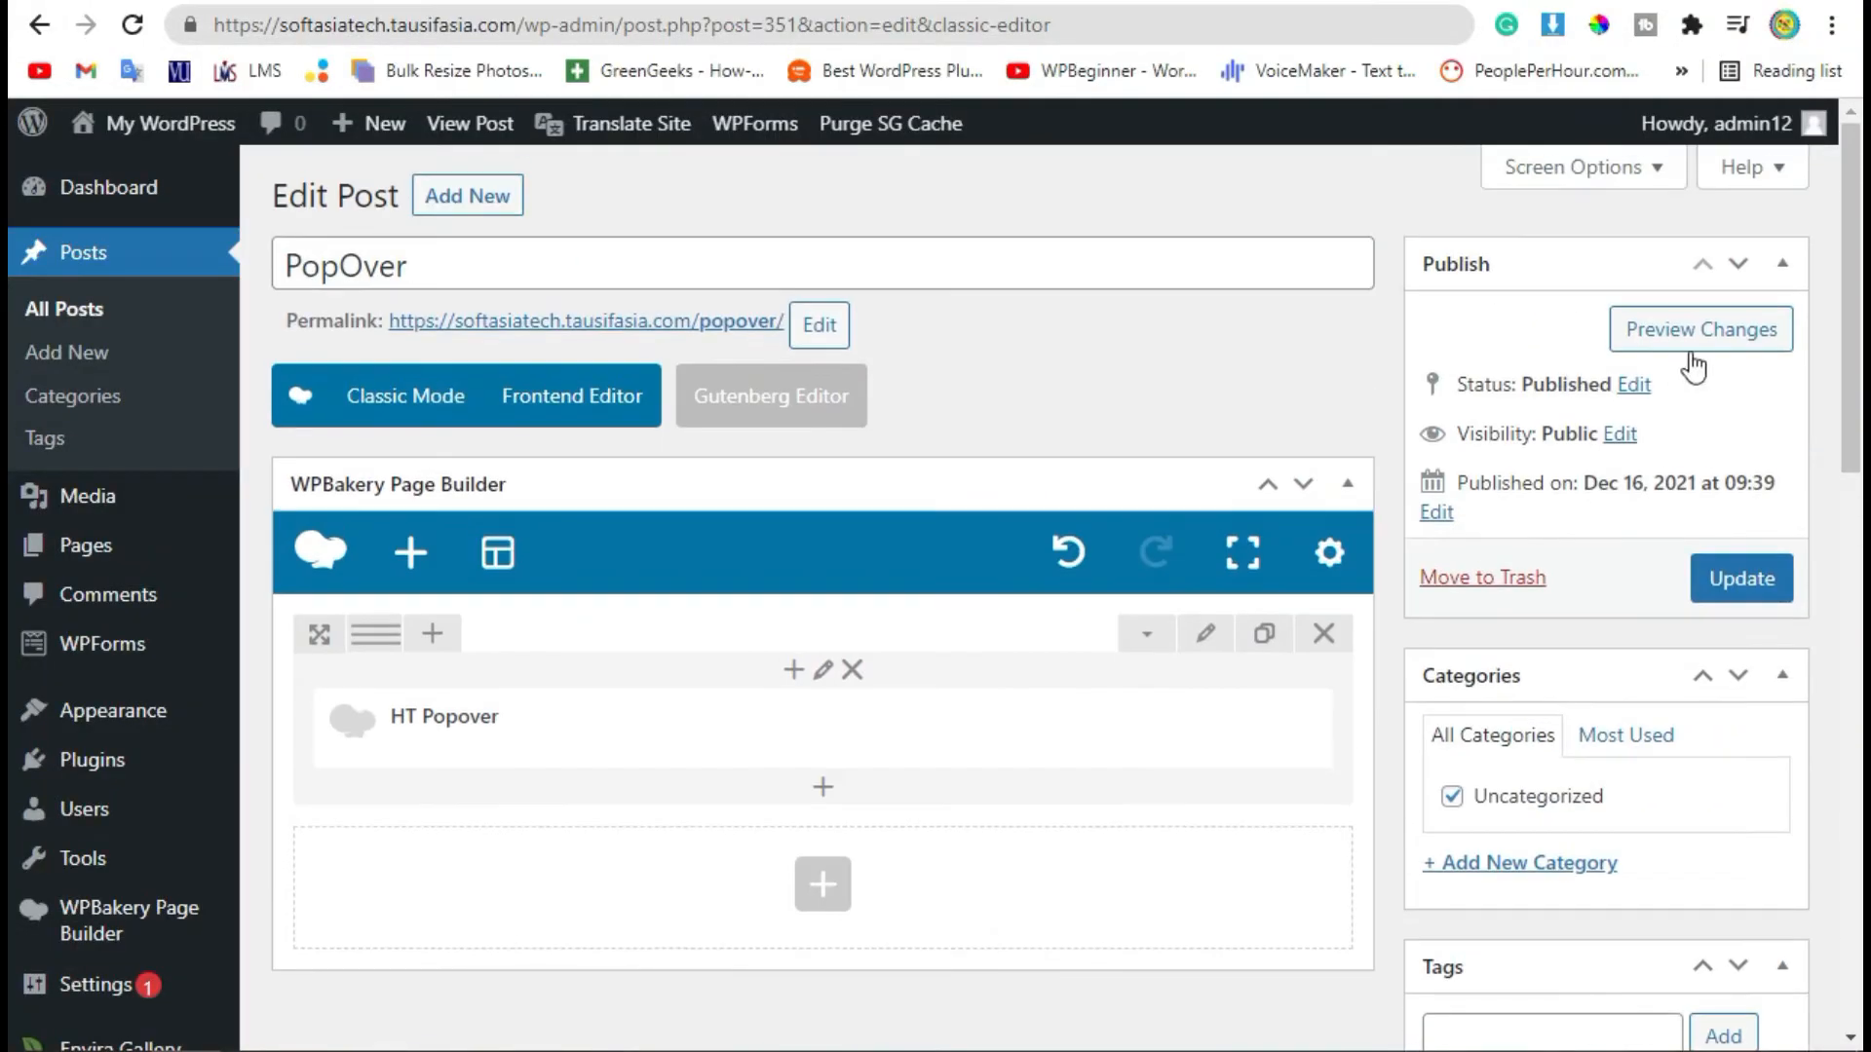
{"action": "left_click", "coordinate": [1693, 332]}
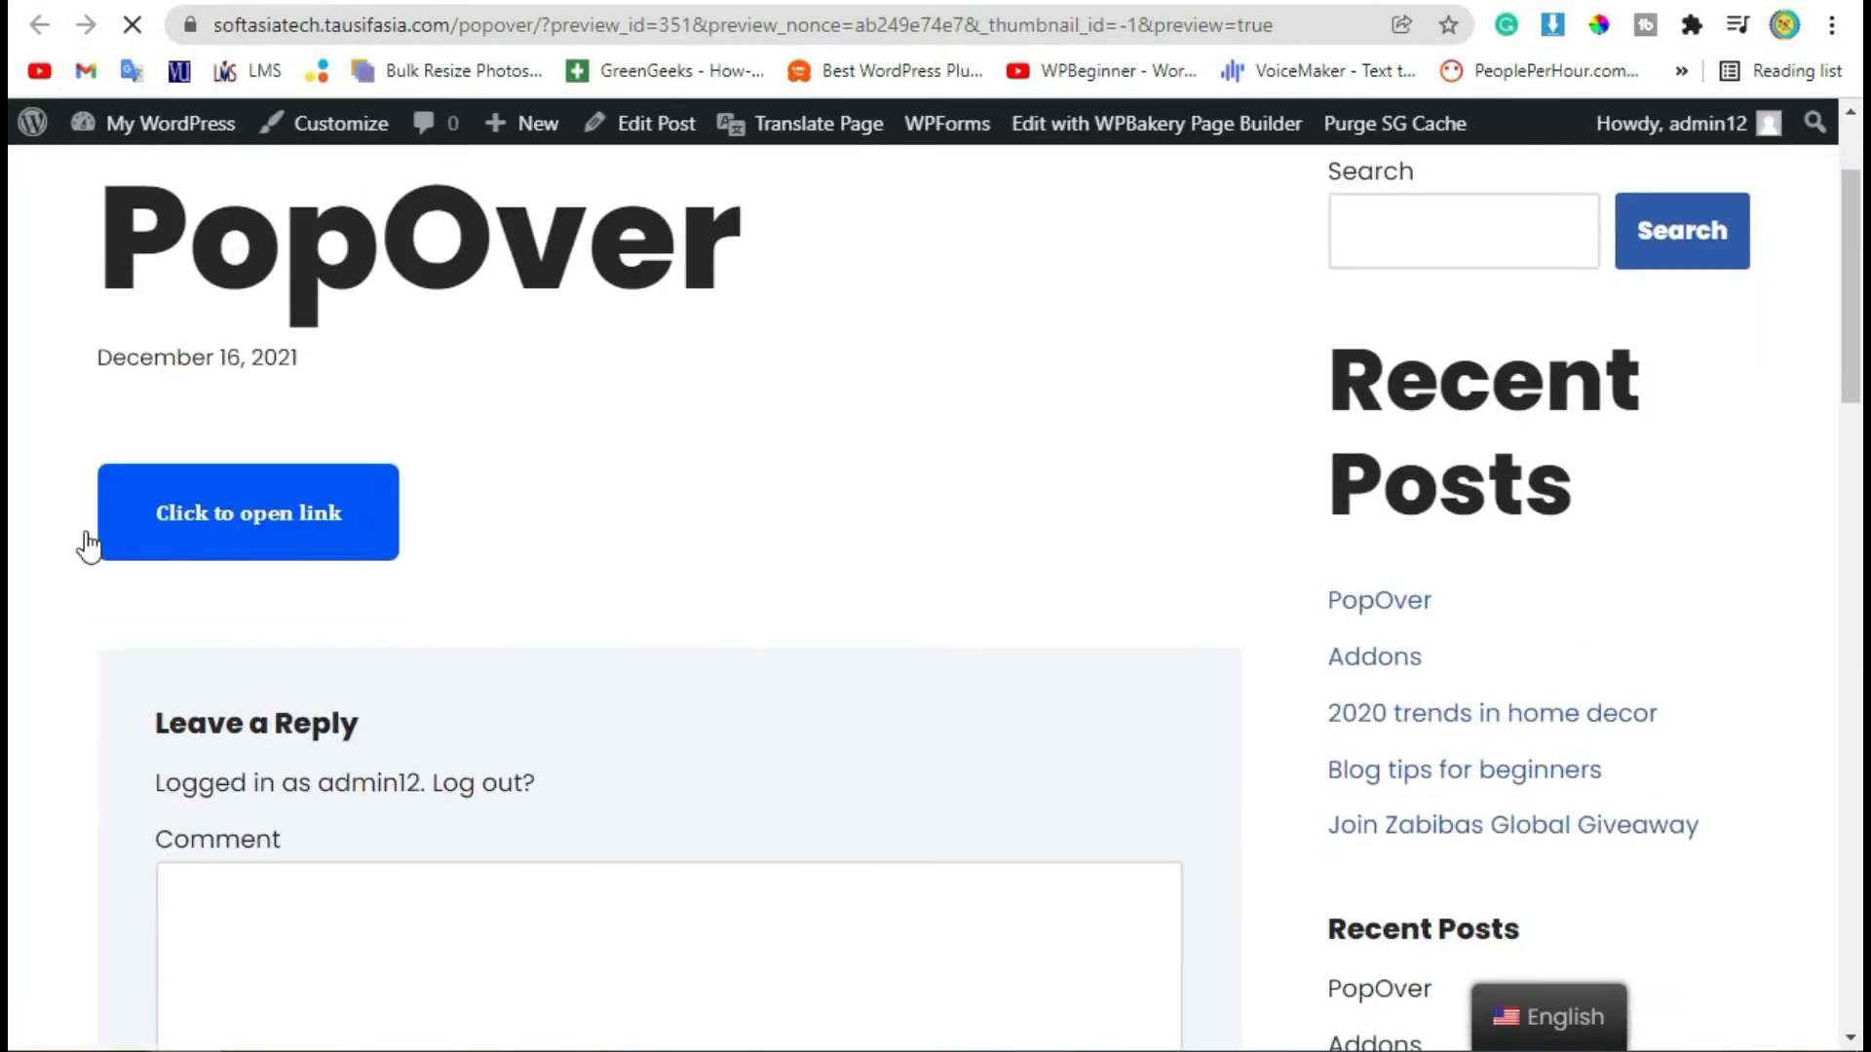
{"action": "left_click", "coordinate": [198, 515]}
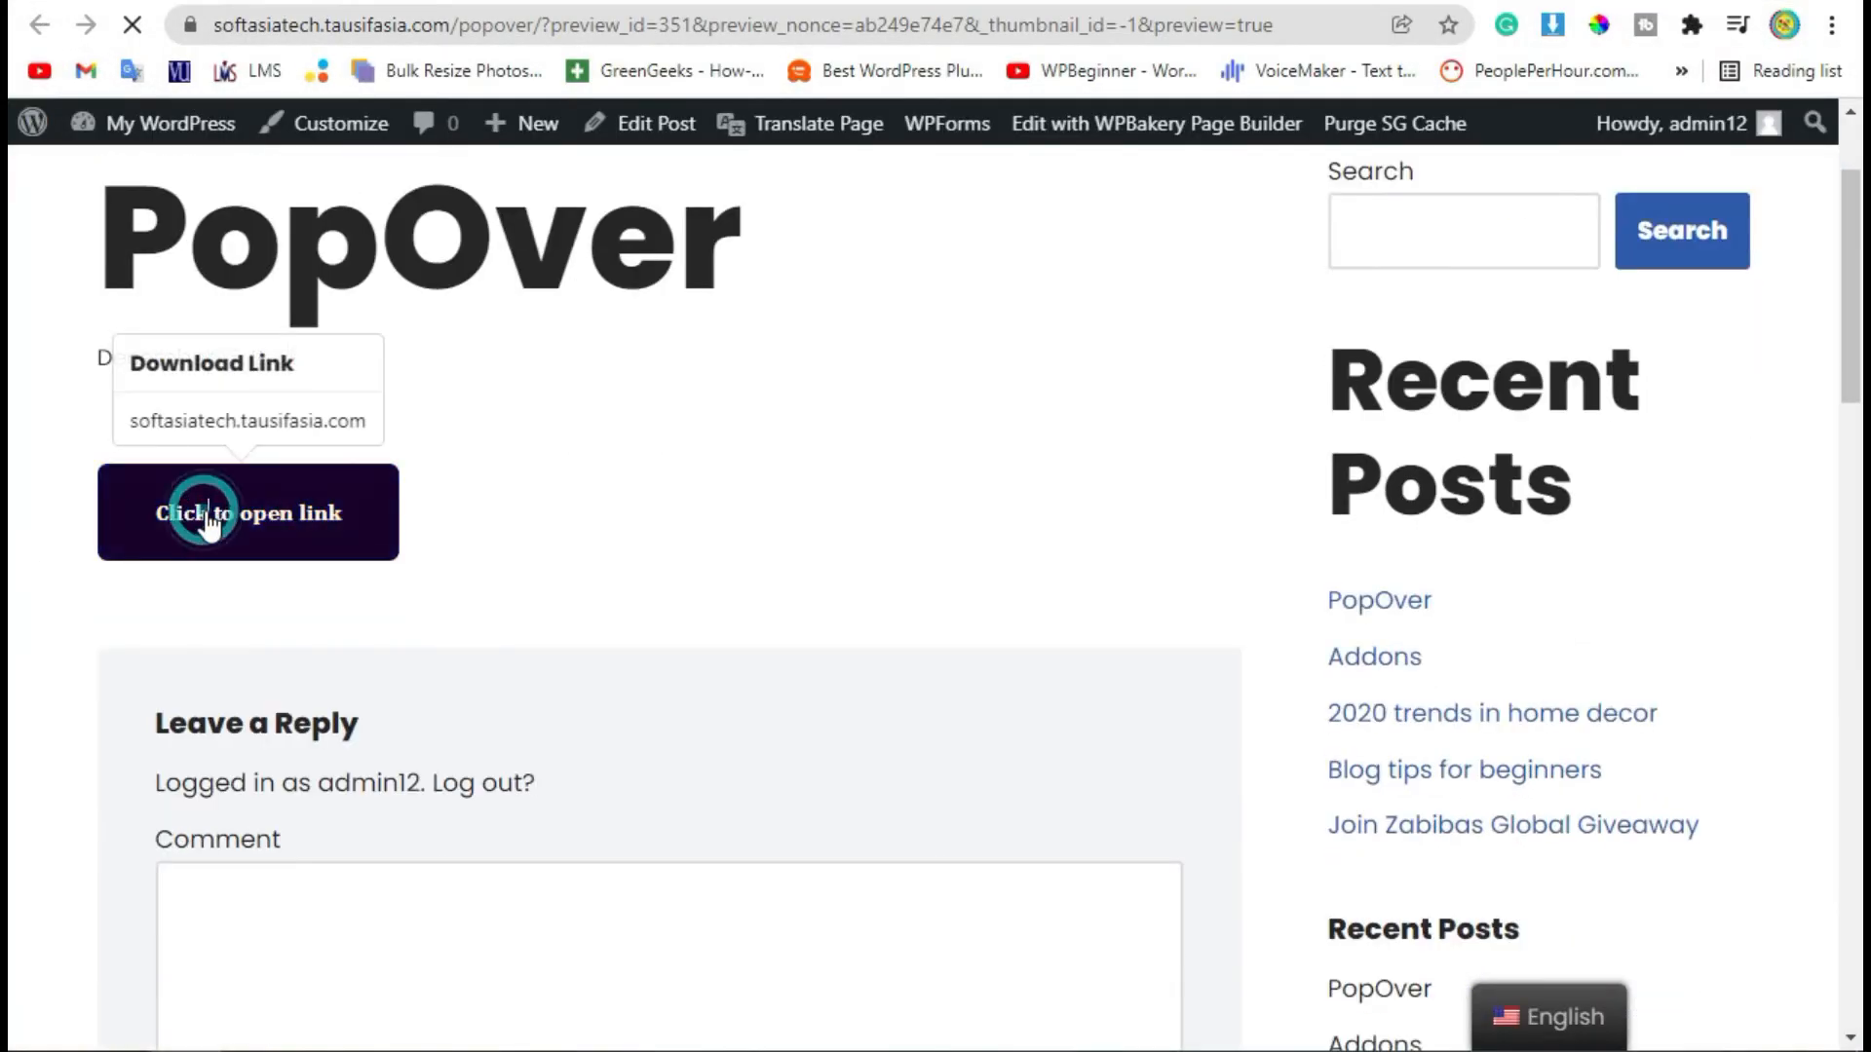
{"action": "left_click", "coordinate": [572, 485]}
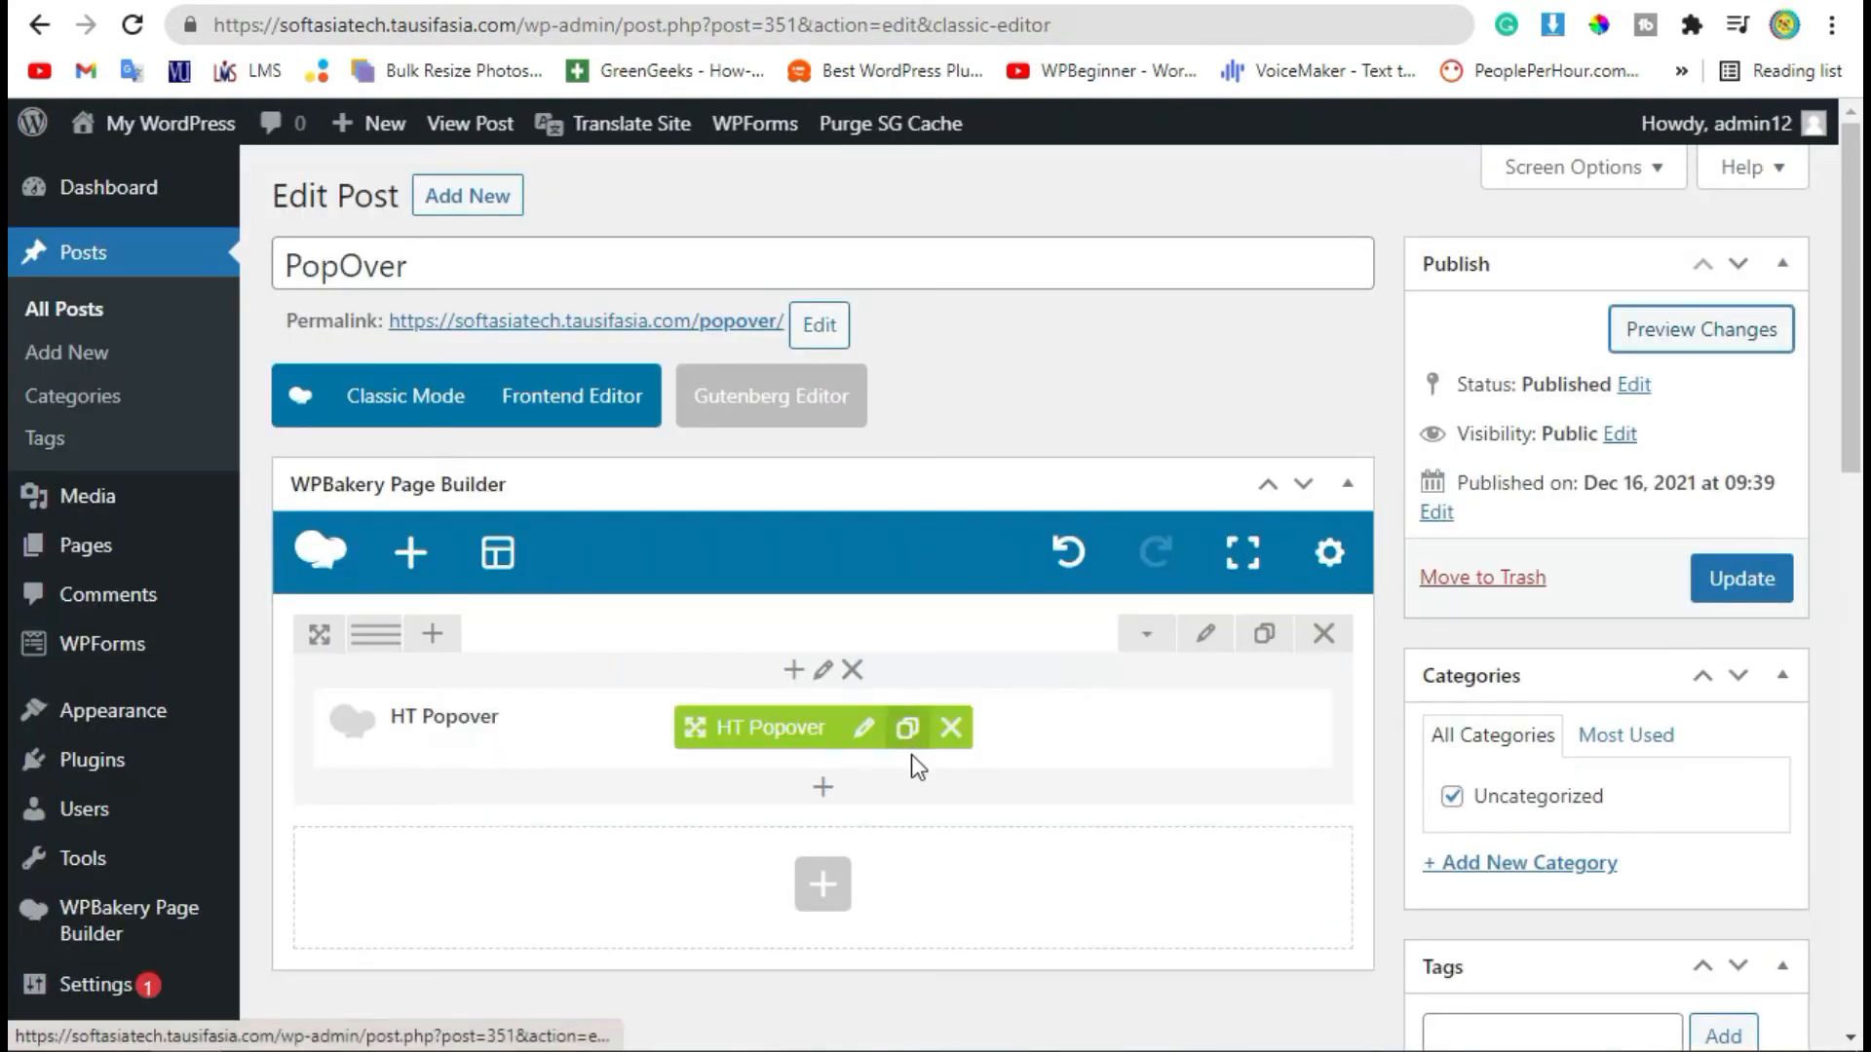
Step: Add a second column to the row below the HT Popover and insert a Custom Heading with the text "Download File"
{"action": "left_click", "coordinate": [434, 638]}
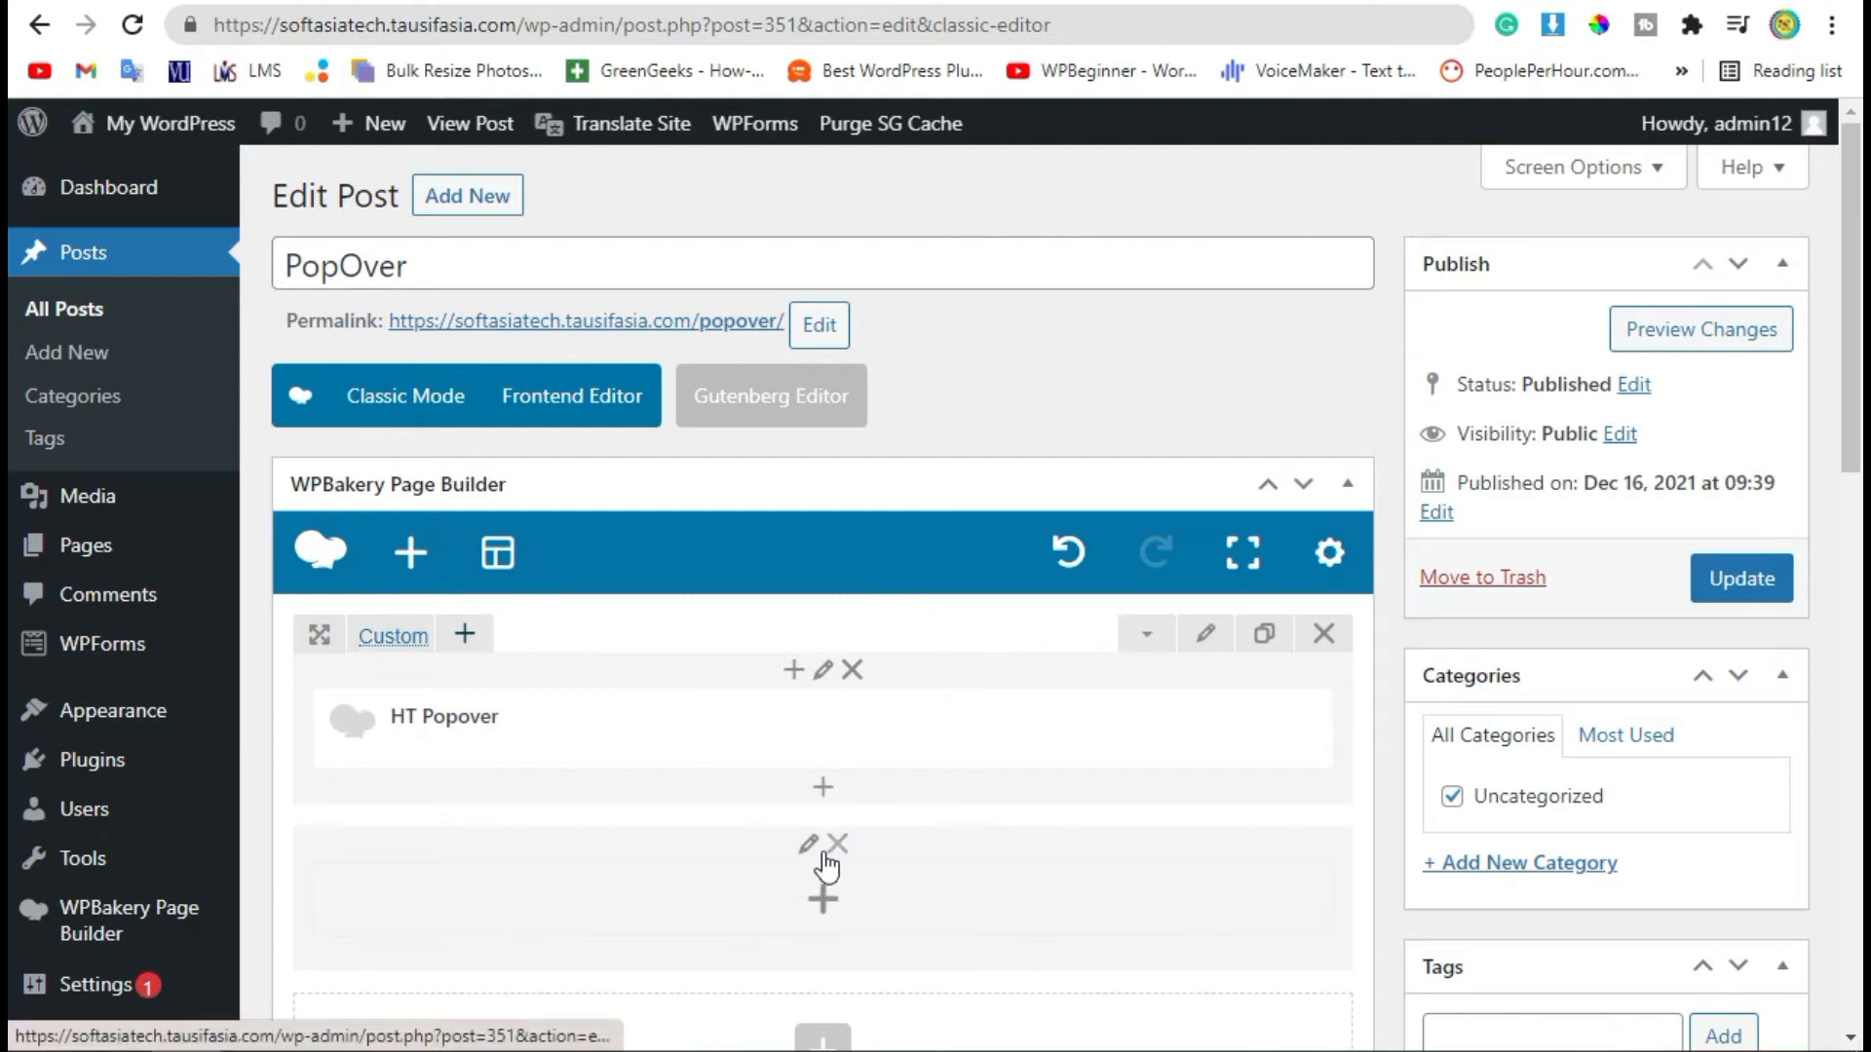
{"action": "left_click", "coordinate": [822, 894]}
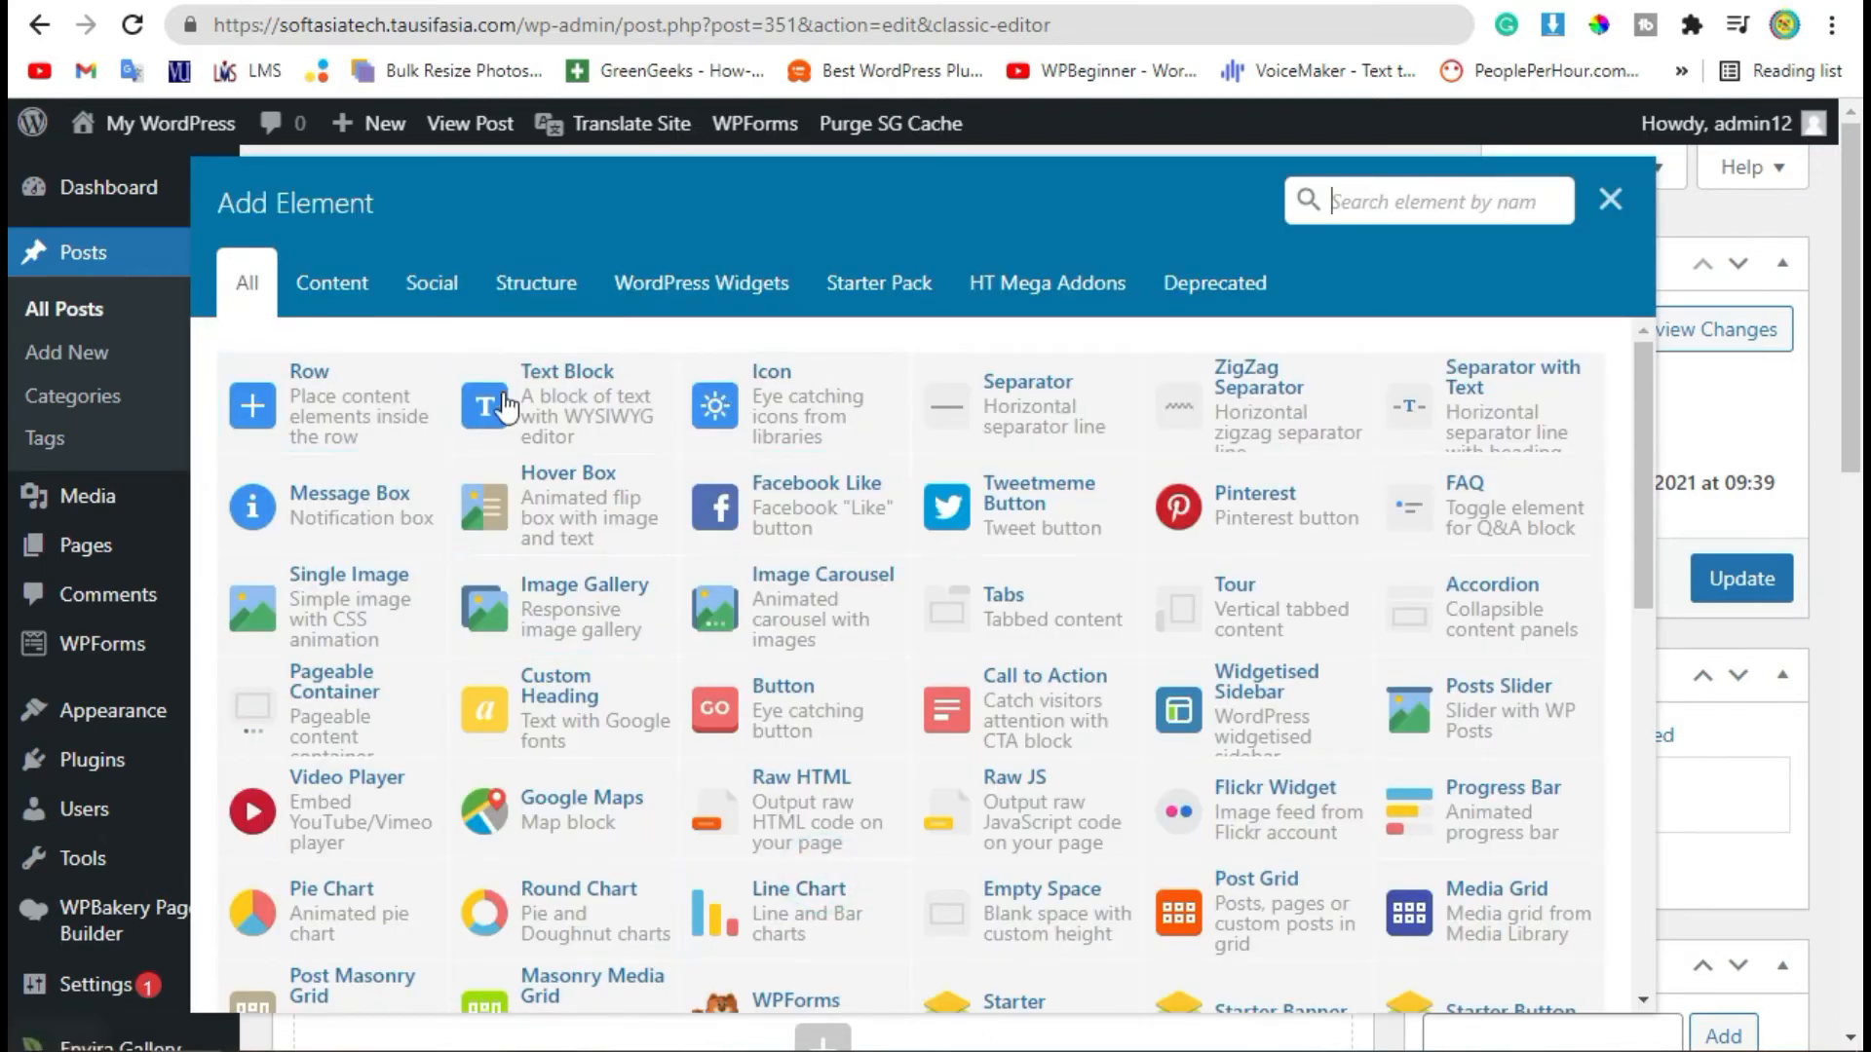
{"action": "left_click", "coordinate": [517, 687]}
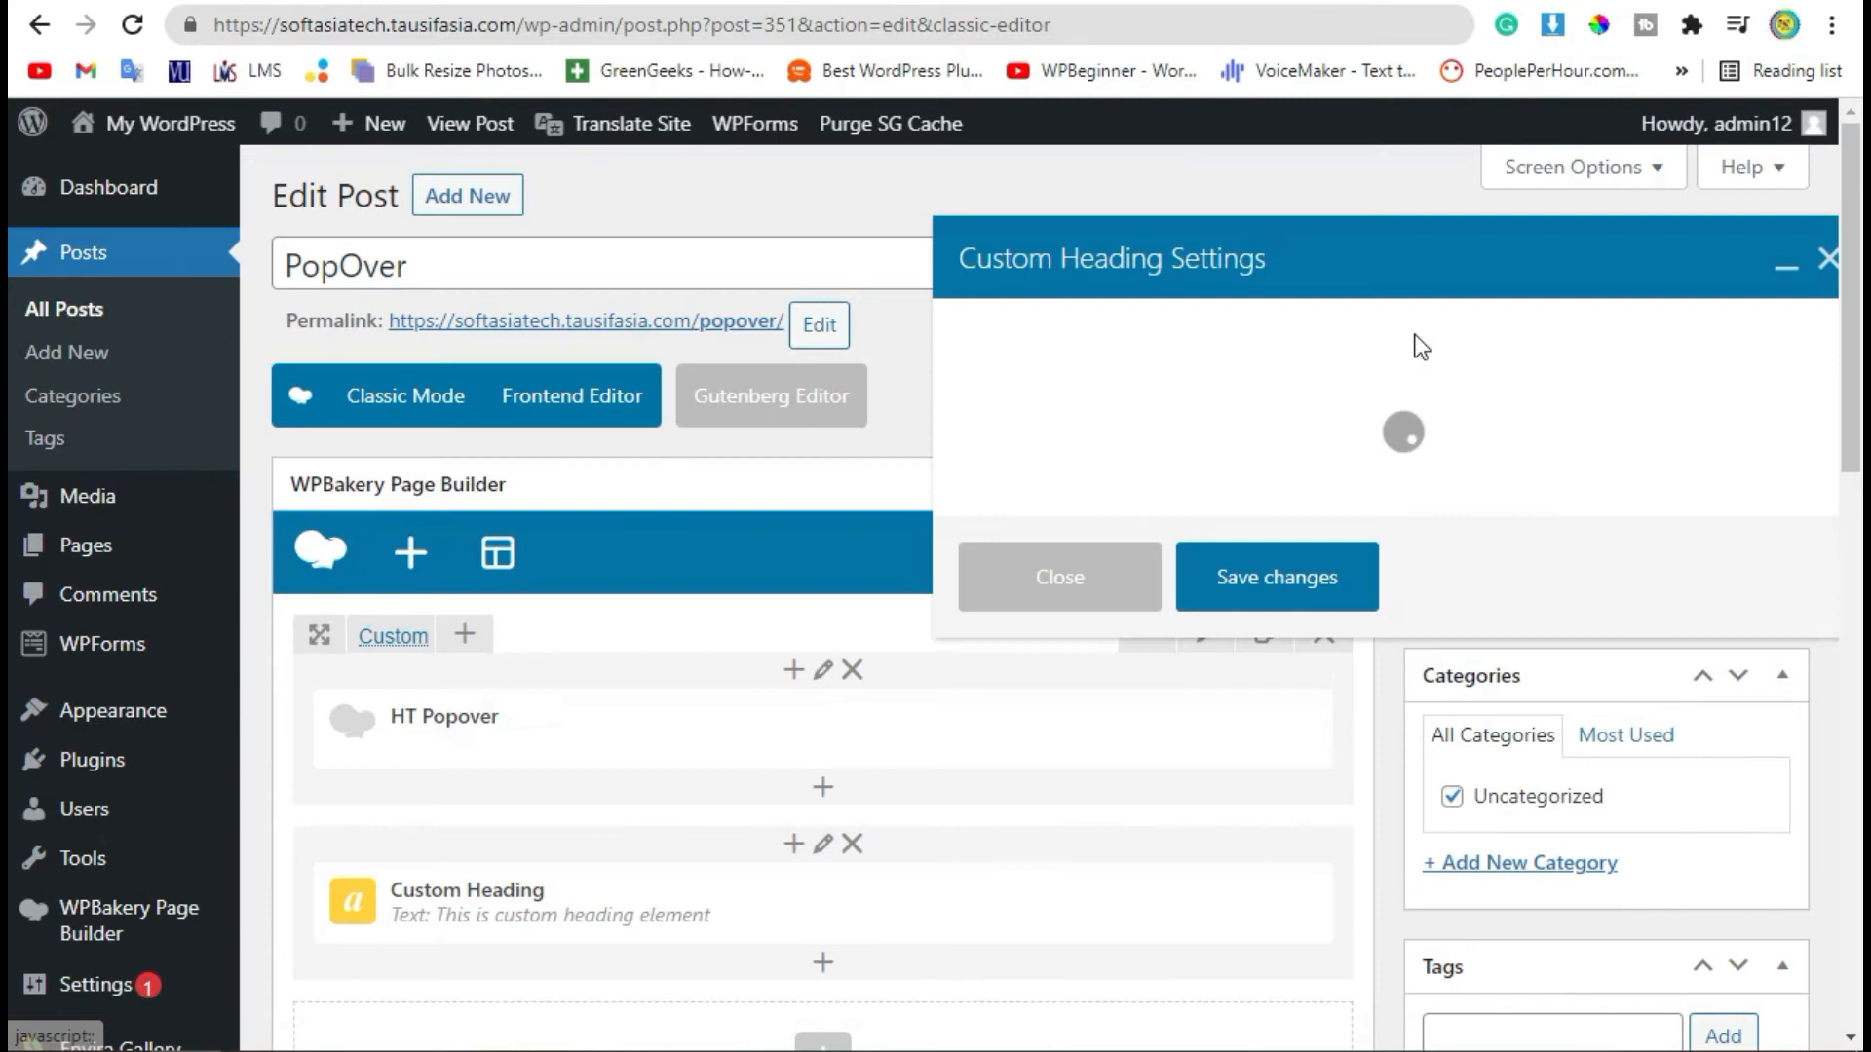
{"action": "triple_click", "coordinate": [1425, 636]}
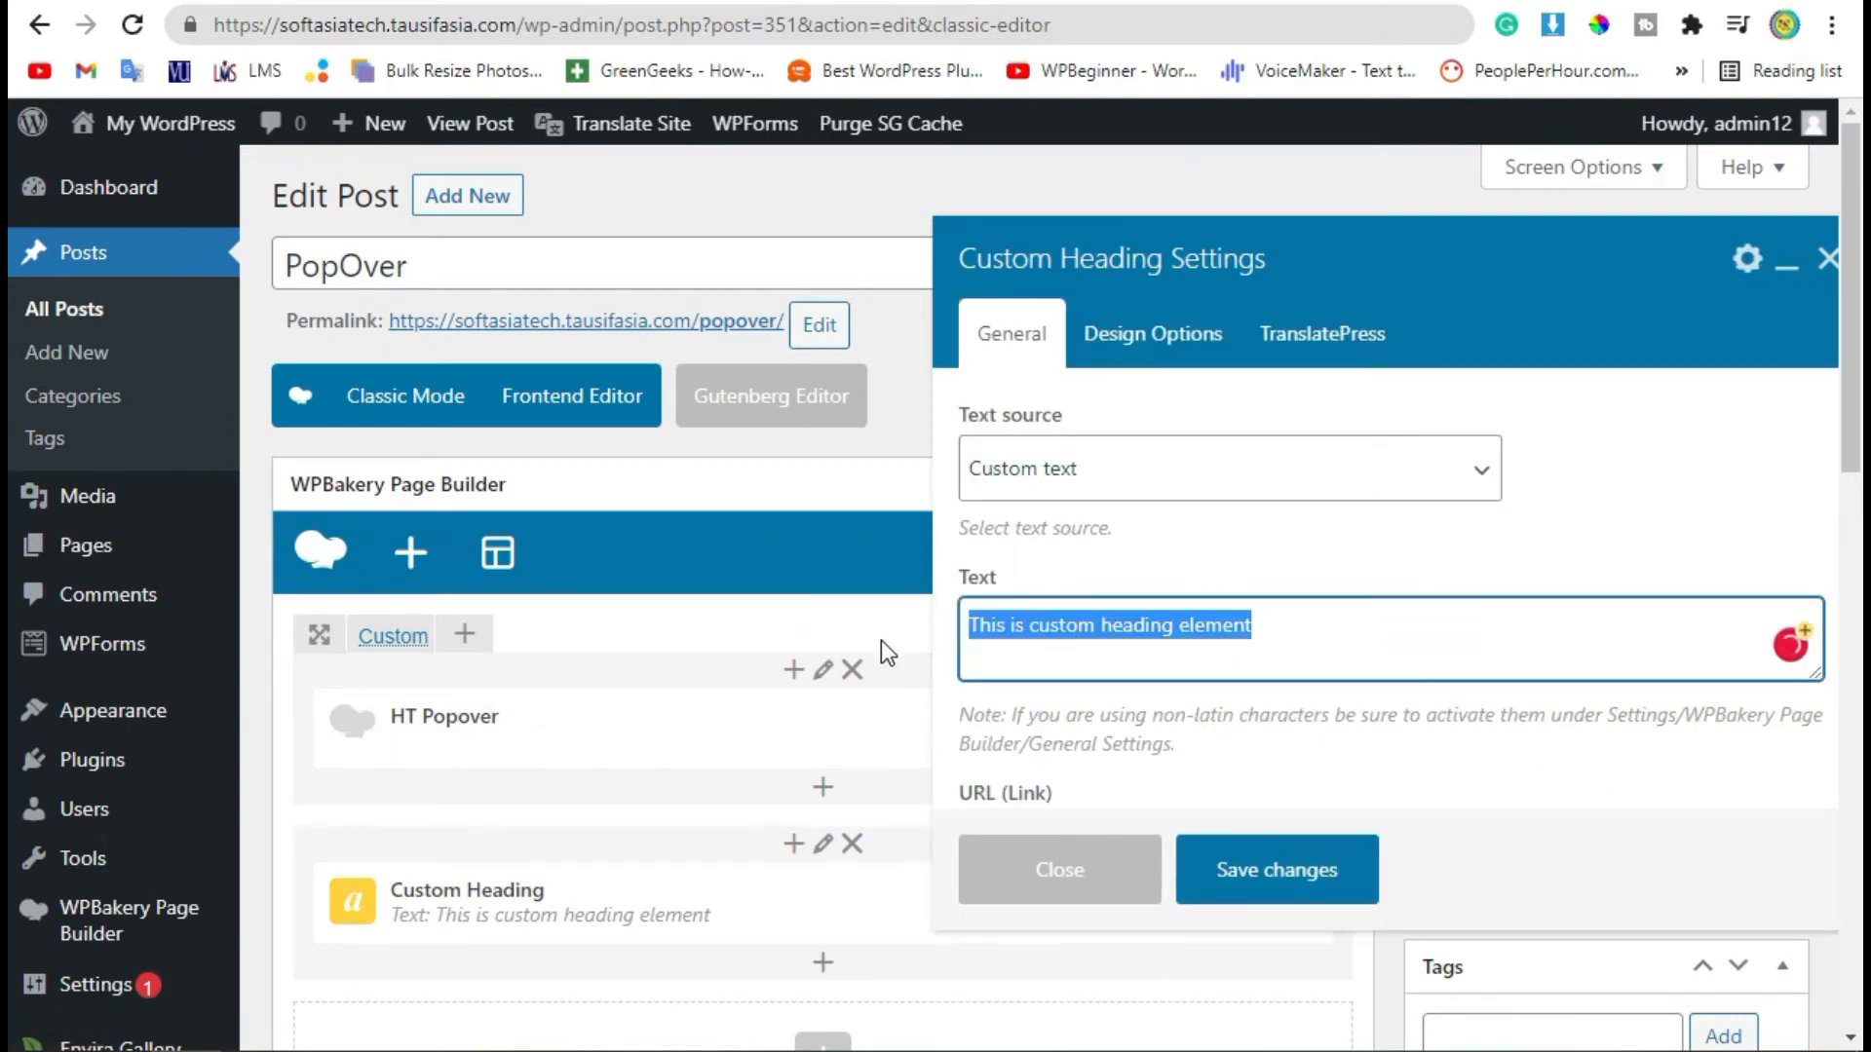
{"action": "type", "text": "D"}
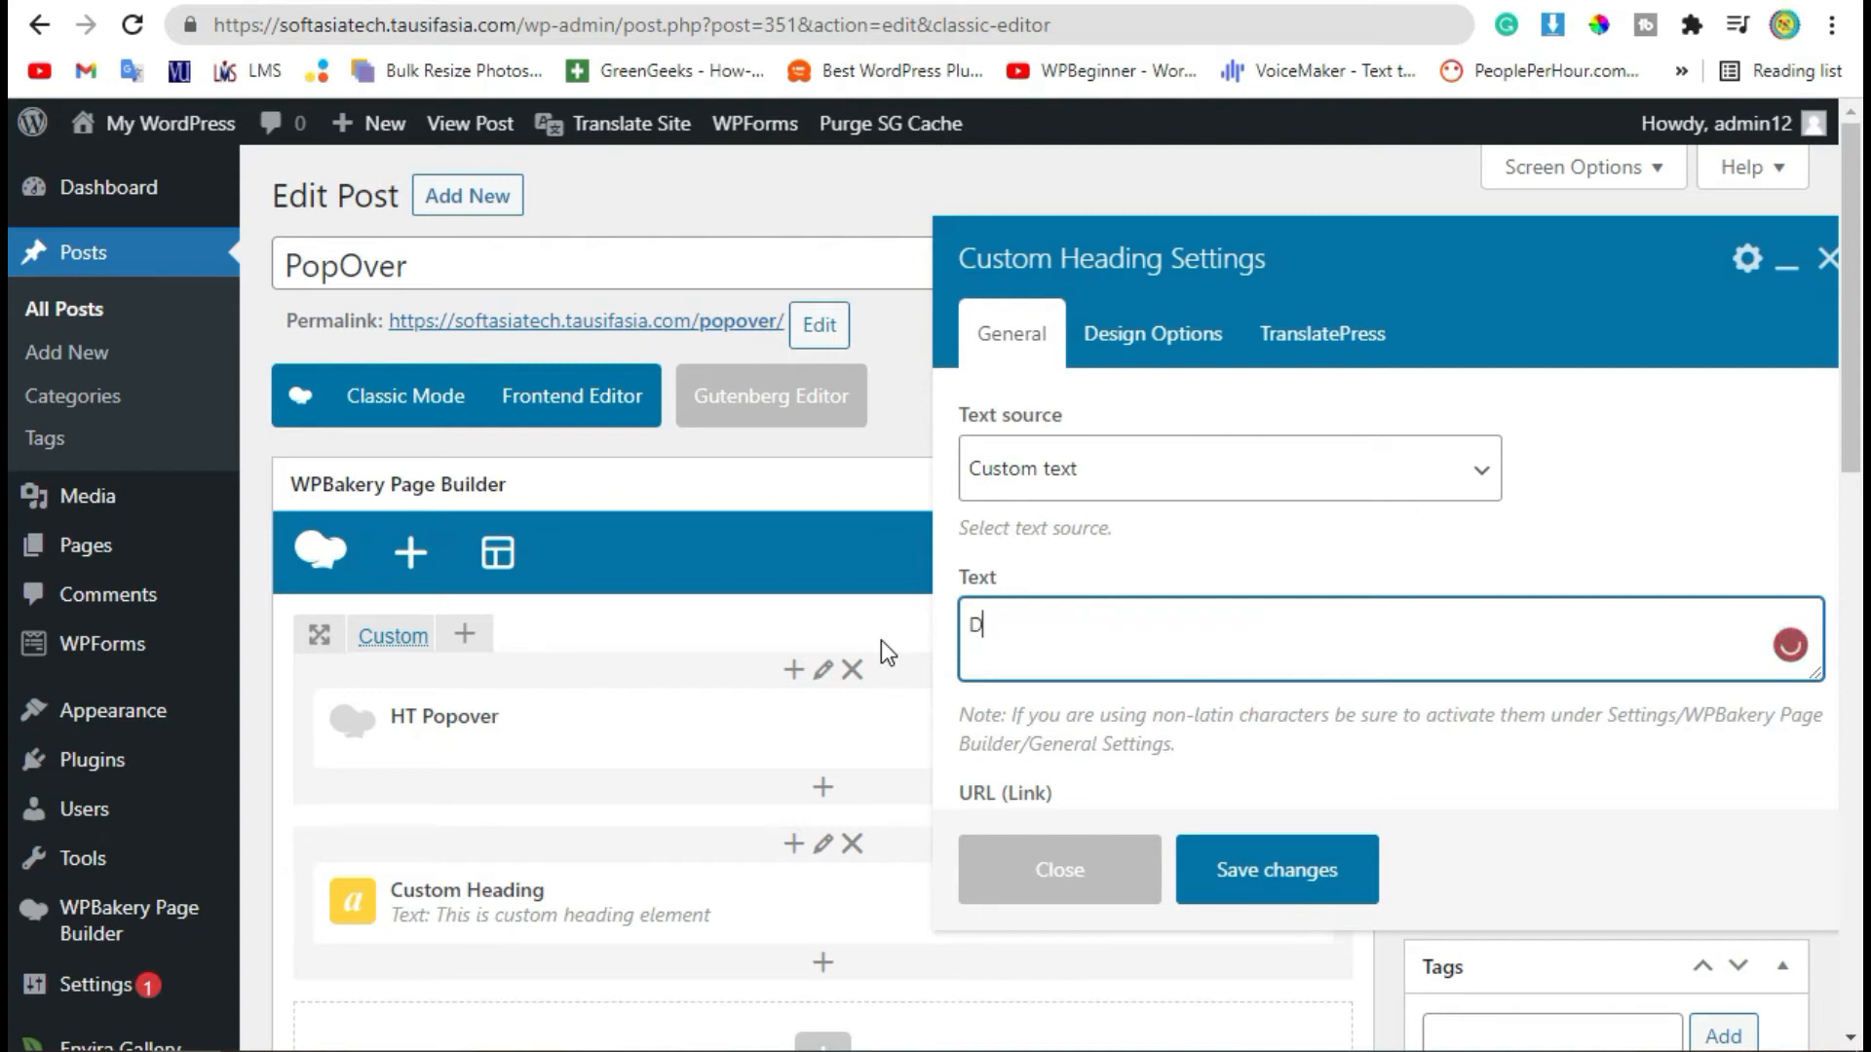
{"action": "type", "text": "ownload File"}
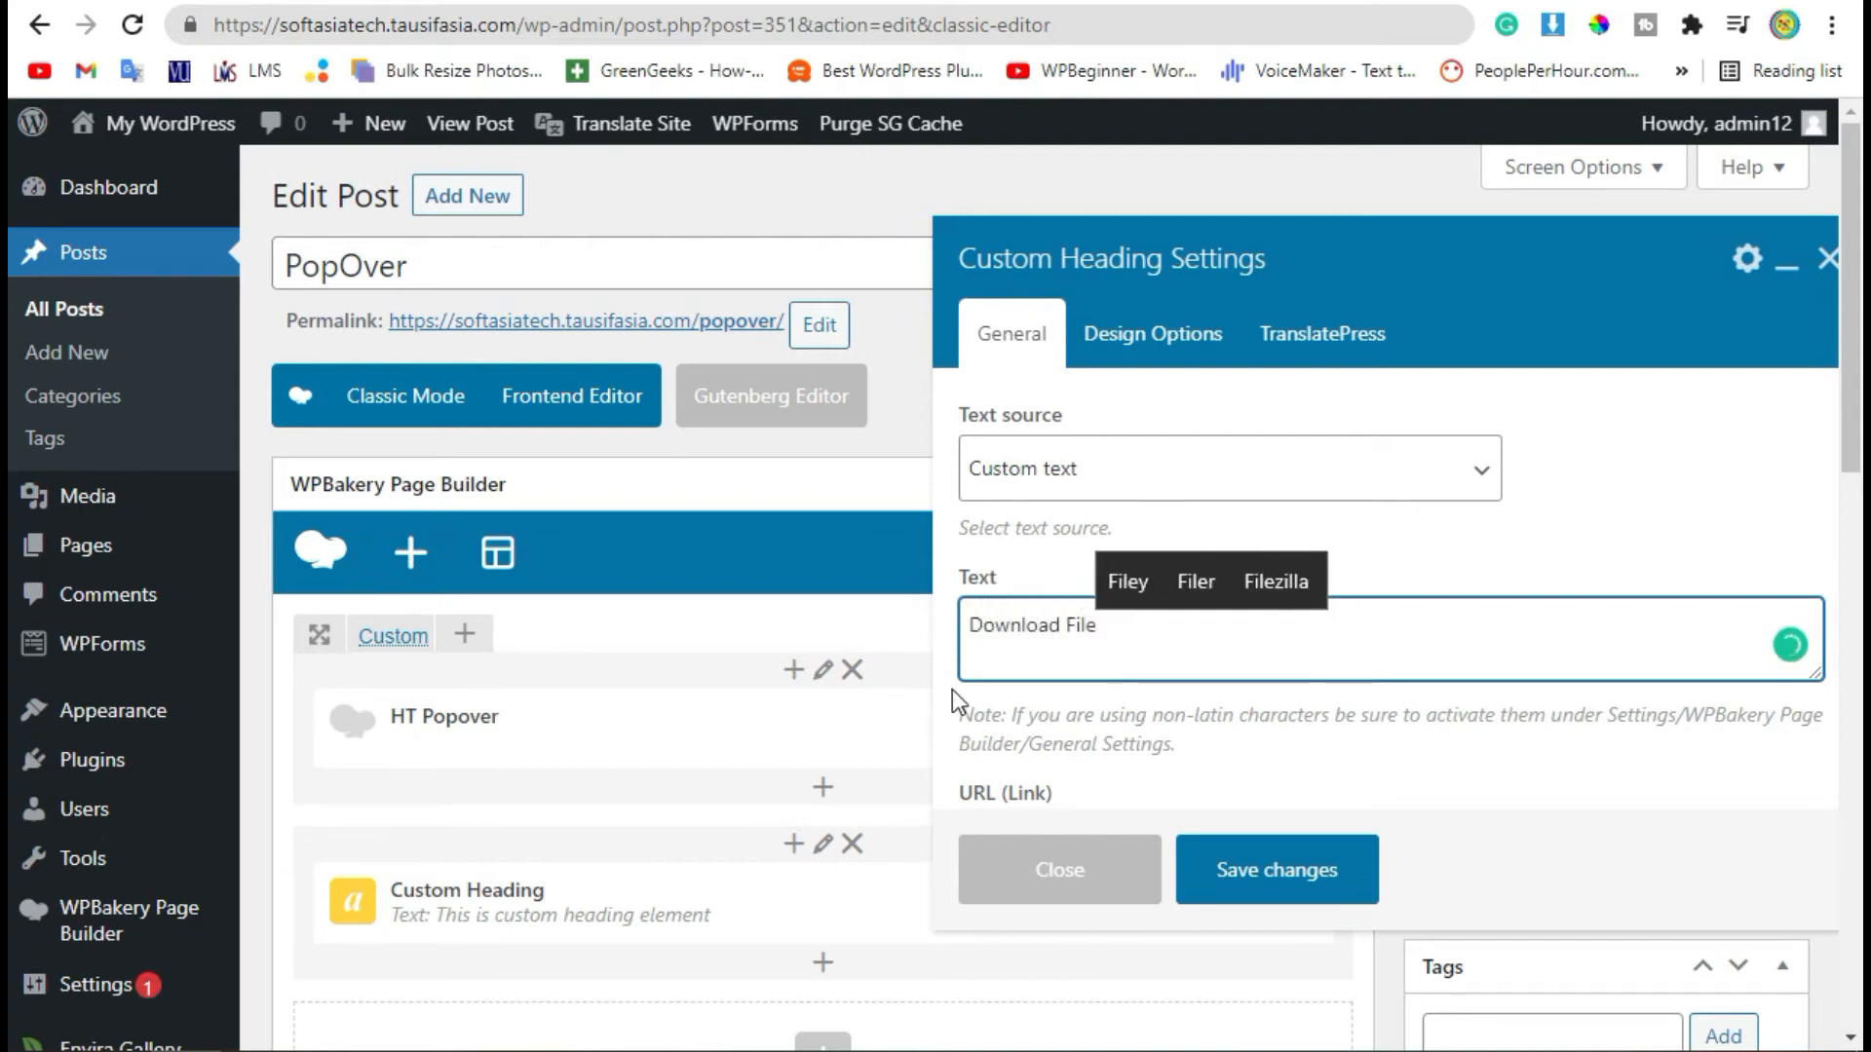
{"action": "left_click", "coordinate": [1218, 871]}
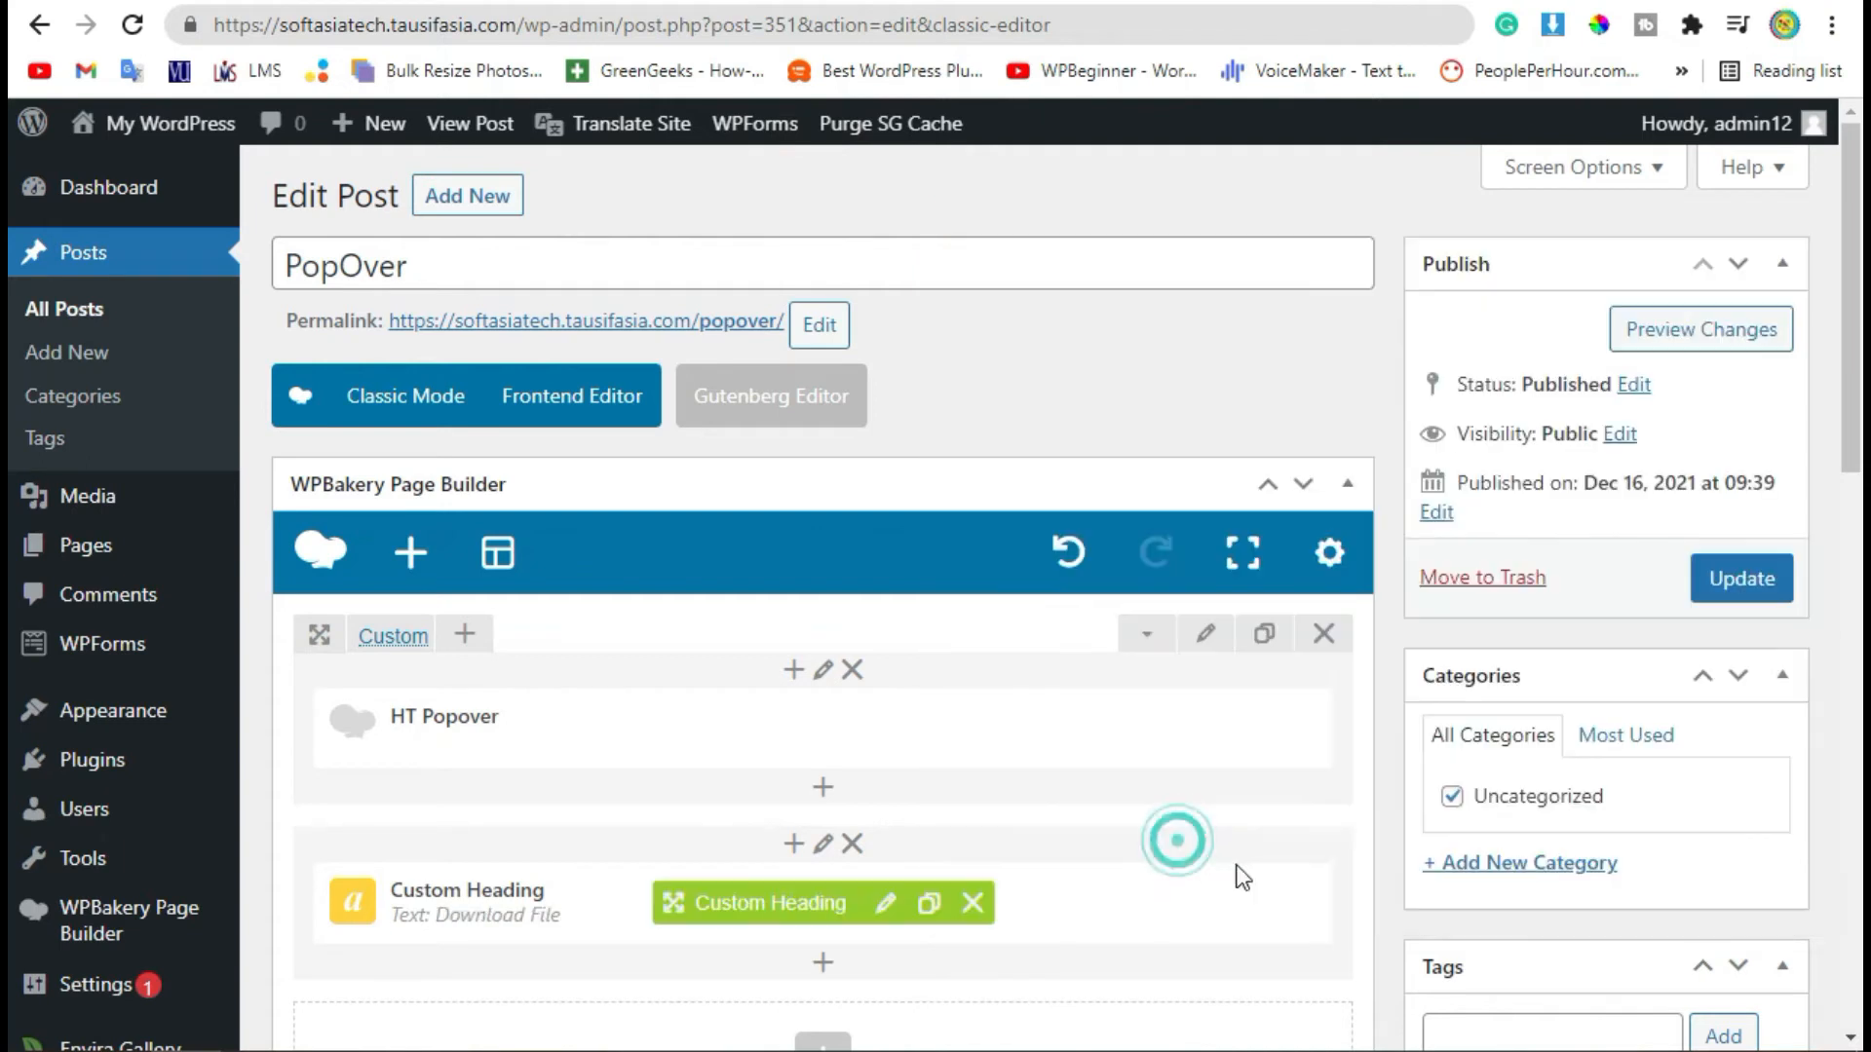
Step: Add a Text Block under the heading and replace its text with a paragraph starting "Lorem ipsum dolor sit amet, consectetur adipiscing elit. Curabitur ipsum turpis"
{"action": "left_click", "coordinate": [823, 966]}
{"action": "left_click", "coordinate": [553, 407]}
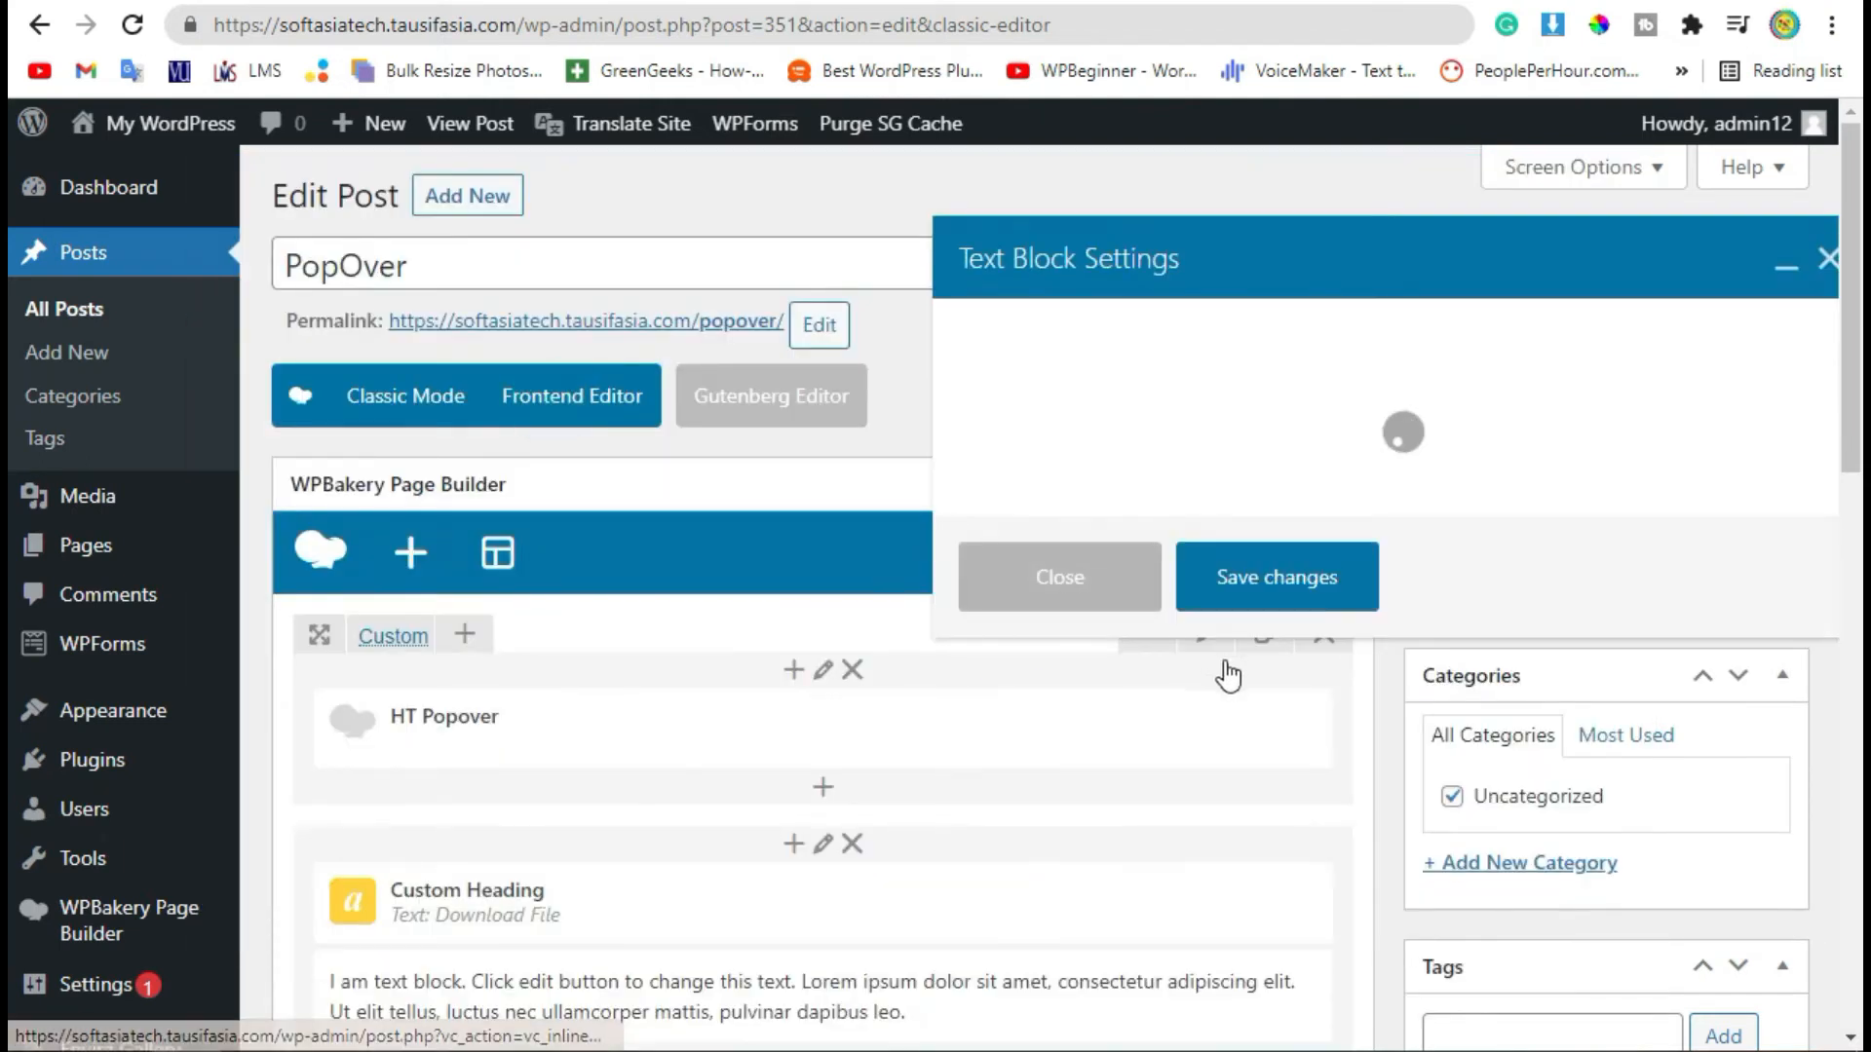
{"action": "triple_click", "coordinate": [1251, 665]}
{"action": "left_click", "coordinate": [1253, 662]}
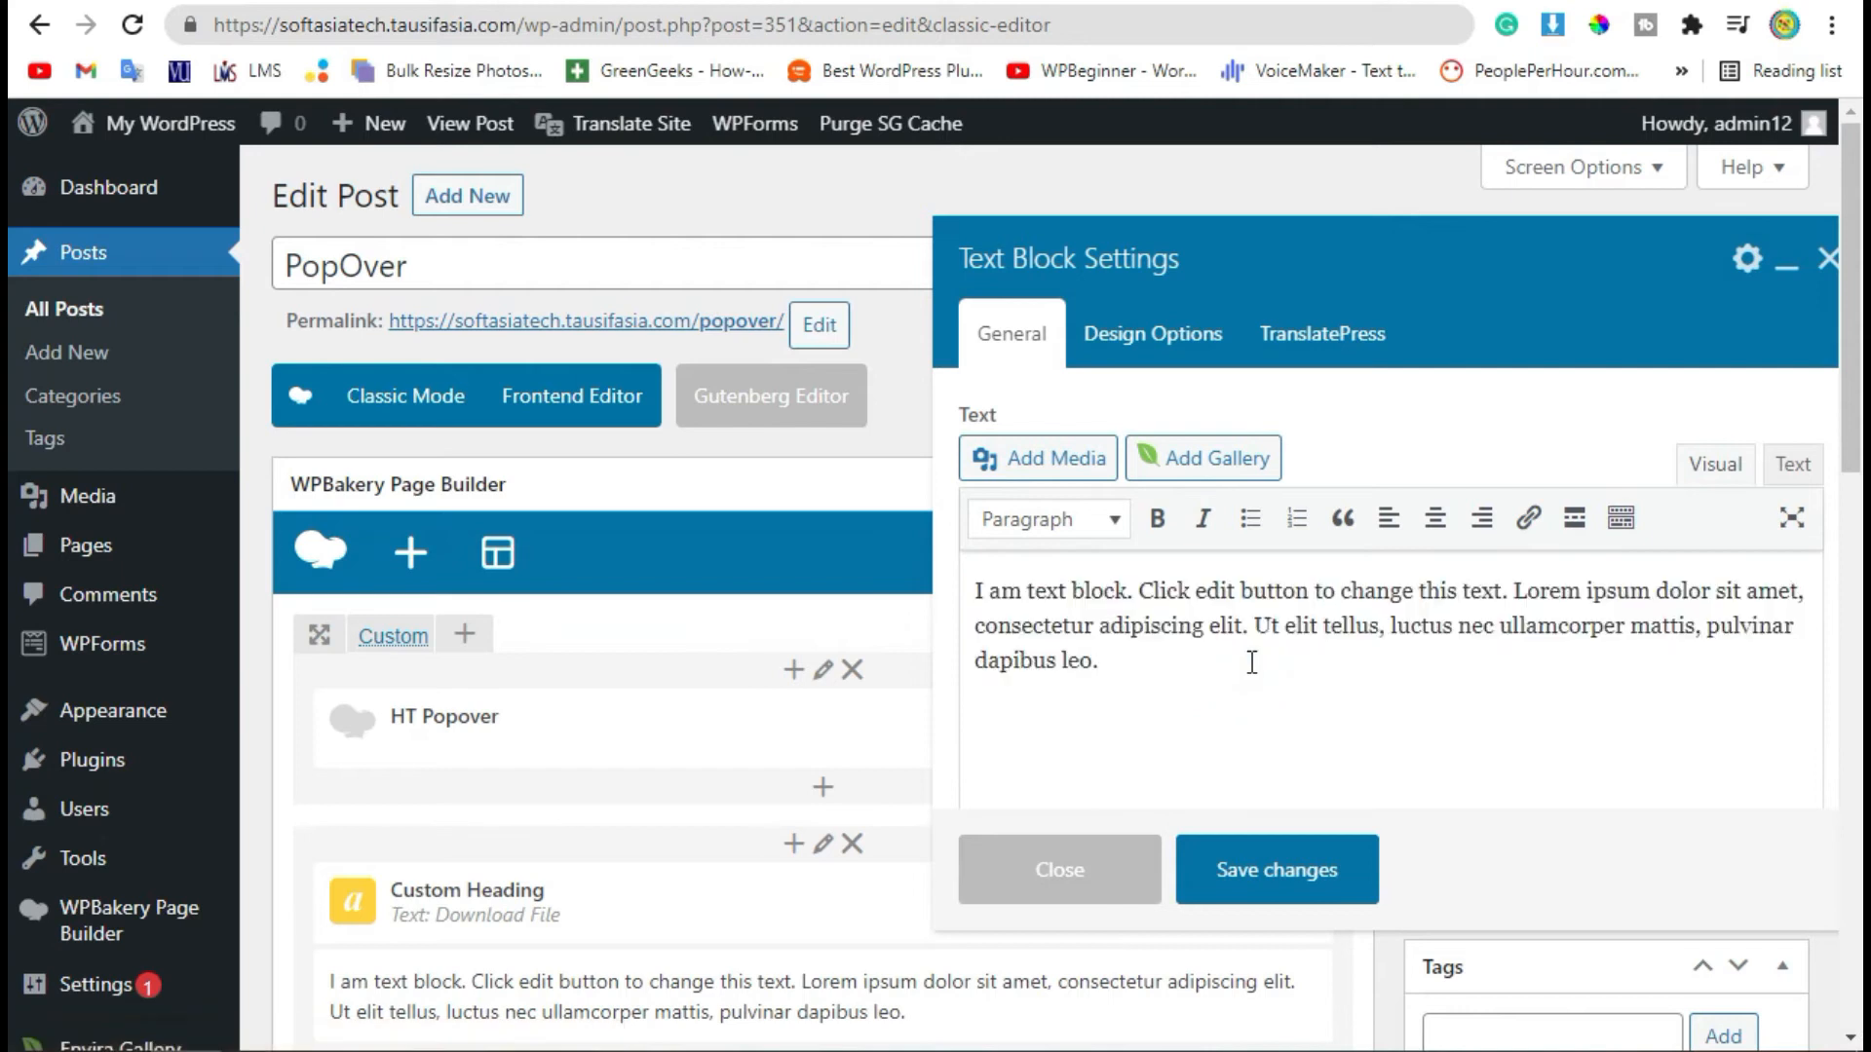
{"action": "key", "text": "ctrl+a"}
{"action": "type", "text": "Lorem ipsum dolor sit amet, consectetur adipiscing elit. Curabitur ipsum turpis, porta ut consequat sed, suscipit quis nulla. Interdum et malesuada fames ac ante ipsum primis in faucibus. Curabitur efficitur lobortis odio. Curabitur sagittis rutrum condimentum. Nullam sit amet nisi a neque viverra viverra sed volutpat ex. Ut risus nunc, eleifend sed suscipit vel, egestas tincidunt massa. Vestibulum luctus felis vitae lorem luctus tristique. Nam hendrerit porttitor ultrices."}
{"action": "left_click", "coordinate": [1299, 889]}
Step: Move the Custom Heading and the Text Block into the first column, above the HT Popover
{"action": "scroll", "coordinate": [907, 906], "scroll_direction": "down", "scroll_amount": 4}
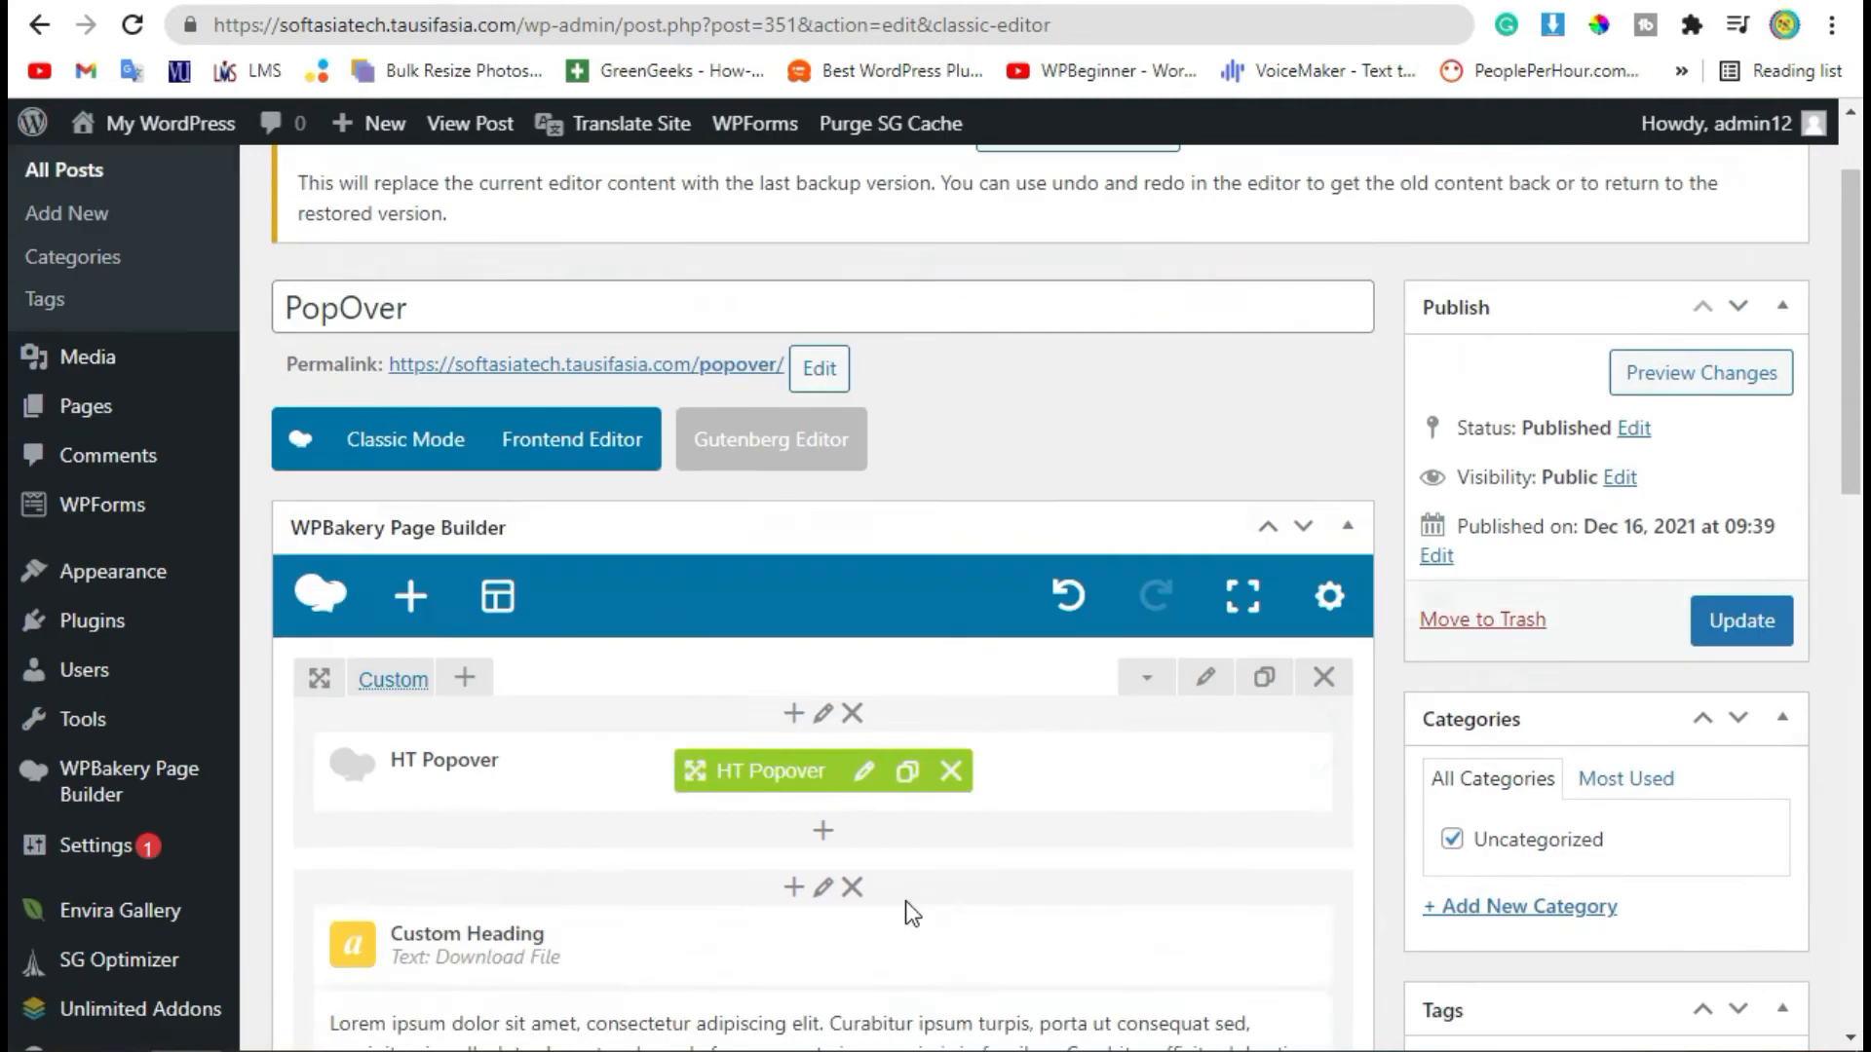
{"action": "left_click_drag", "start_coordinate": [671, 614], "coordinate": [649, 409]}
{"action": "left_click_drag", "start_coordinate": [757, 757], "coordinate": [484, 487]}
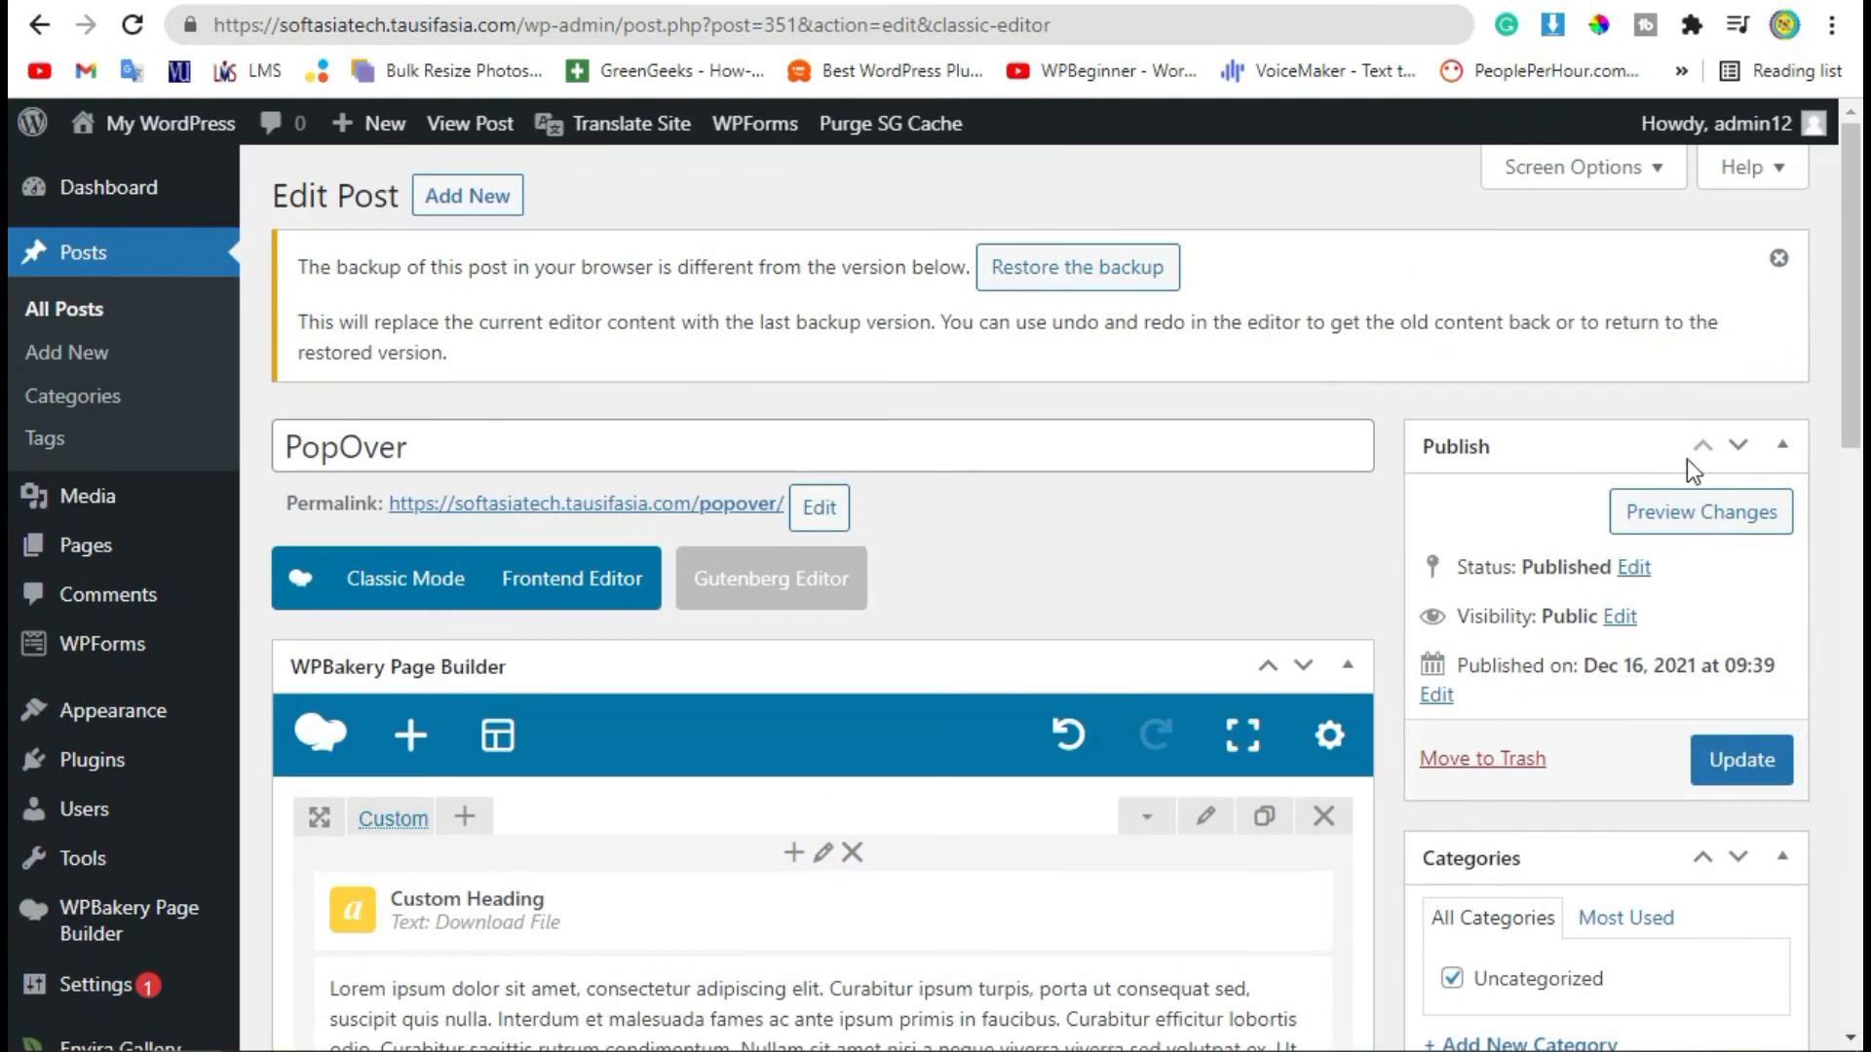
Step: Preview the post and test the popover button below the "Download File" text
{"action": "left_click", "coordinate": [1745, 514]}
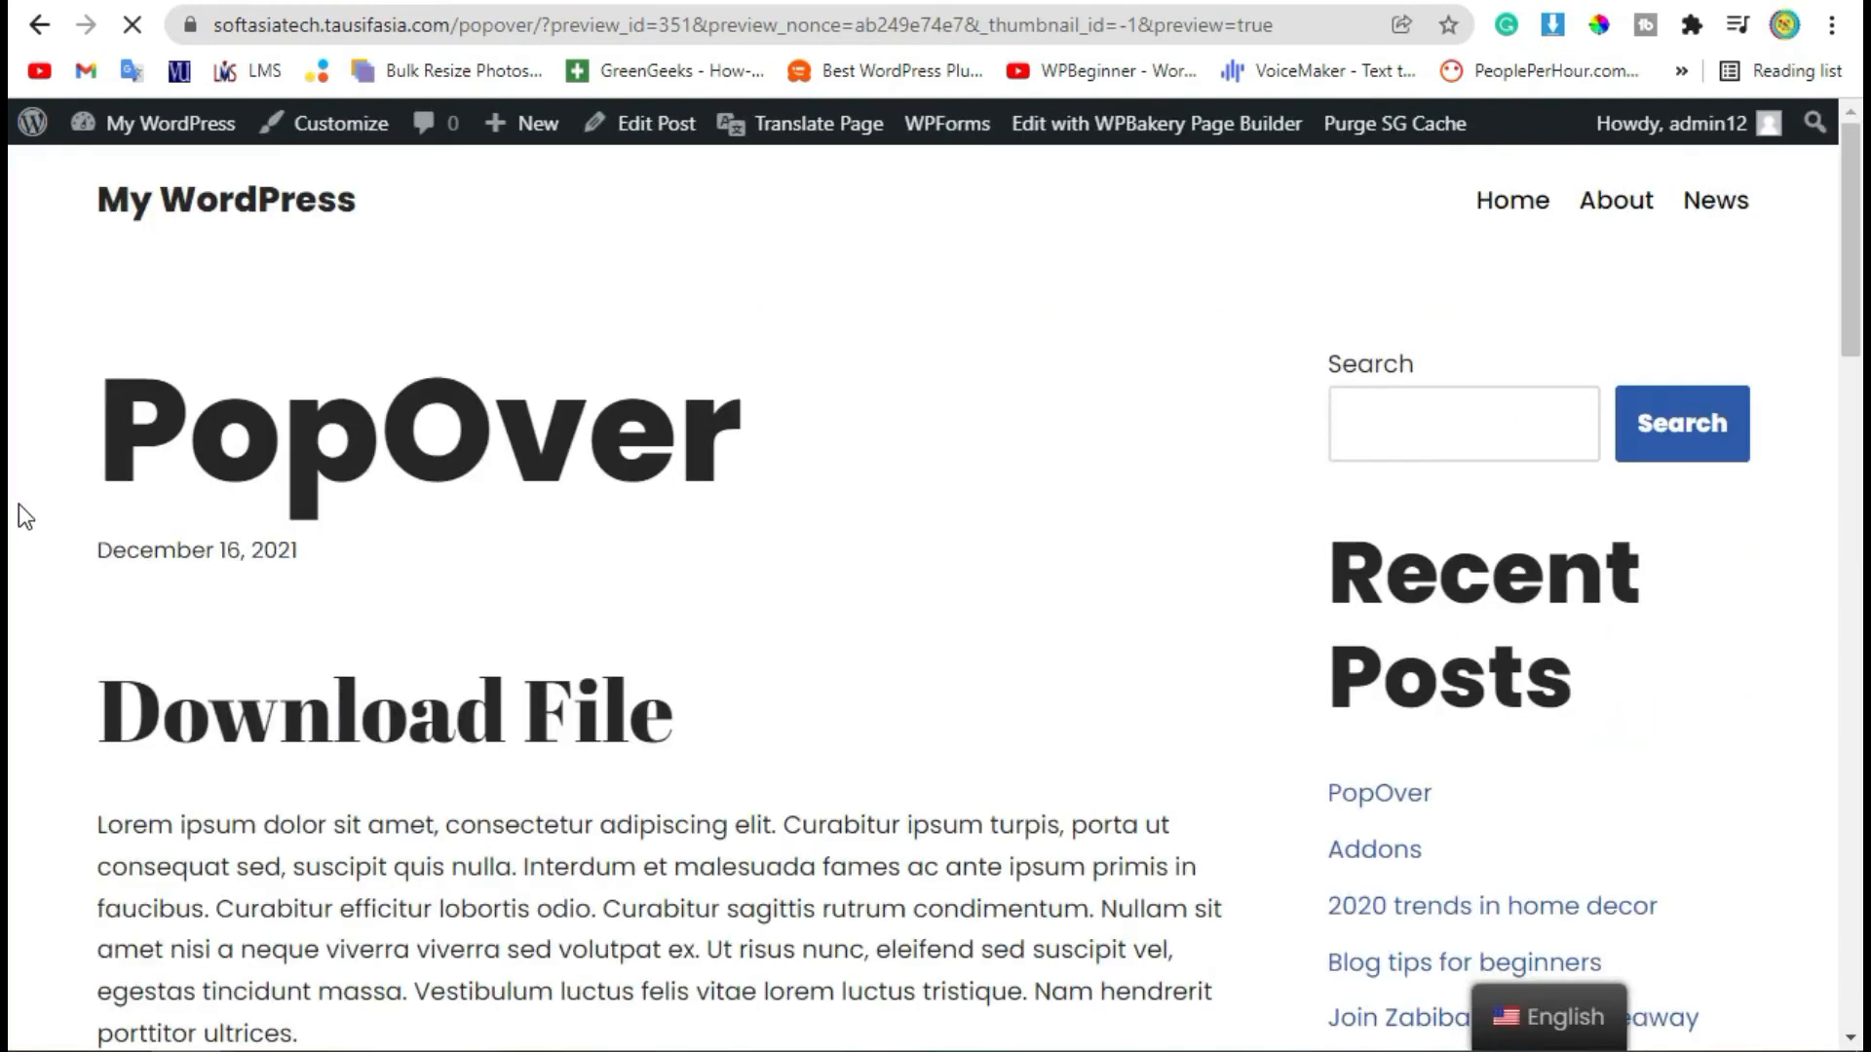
{"action": "scroll", "coordinate": [146, 512], "scroll_direction": "down", "scroll_amount": 5}
{"action": "left_click", "coordinate": [220, 579]}
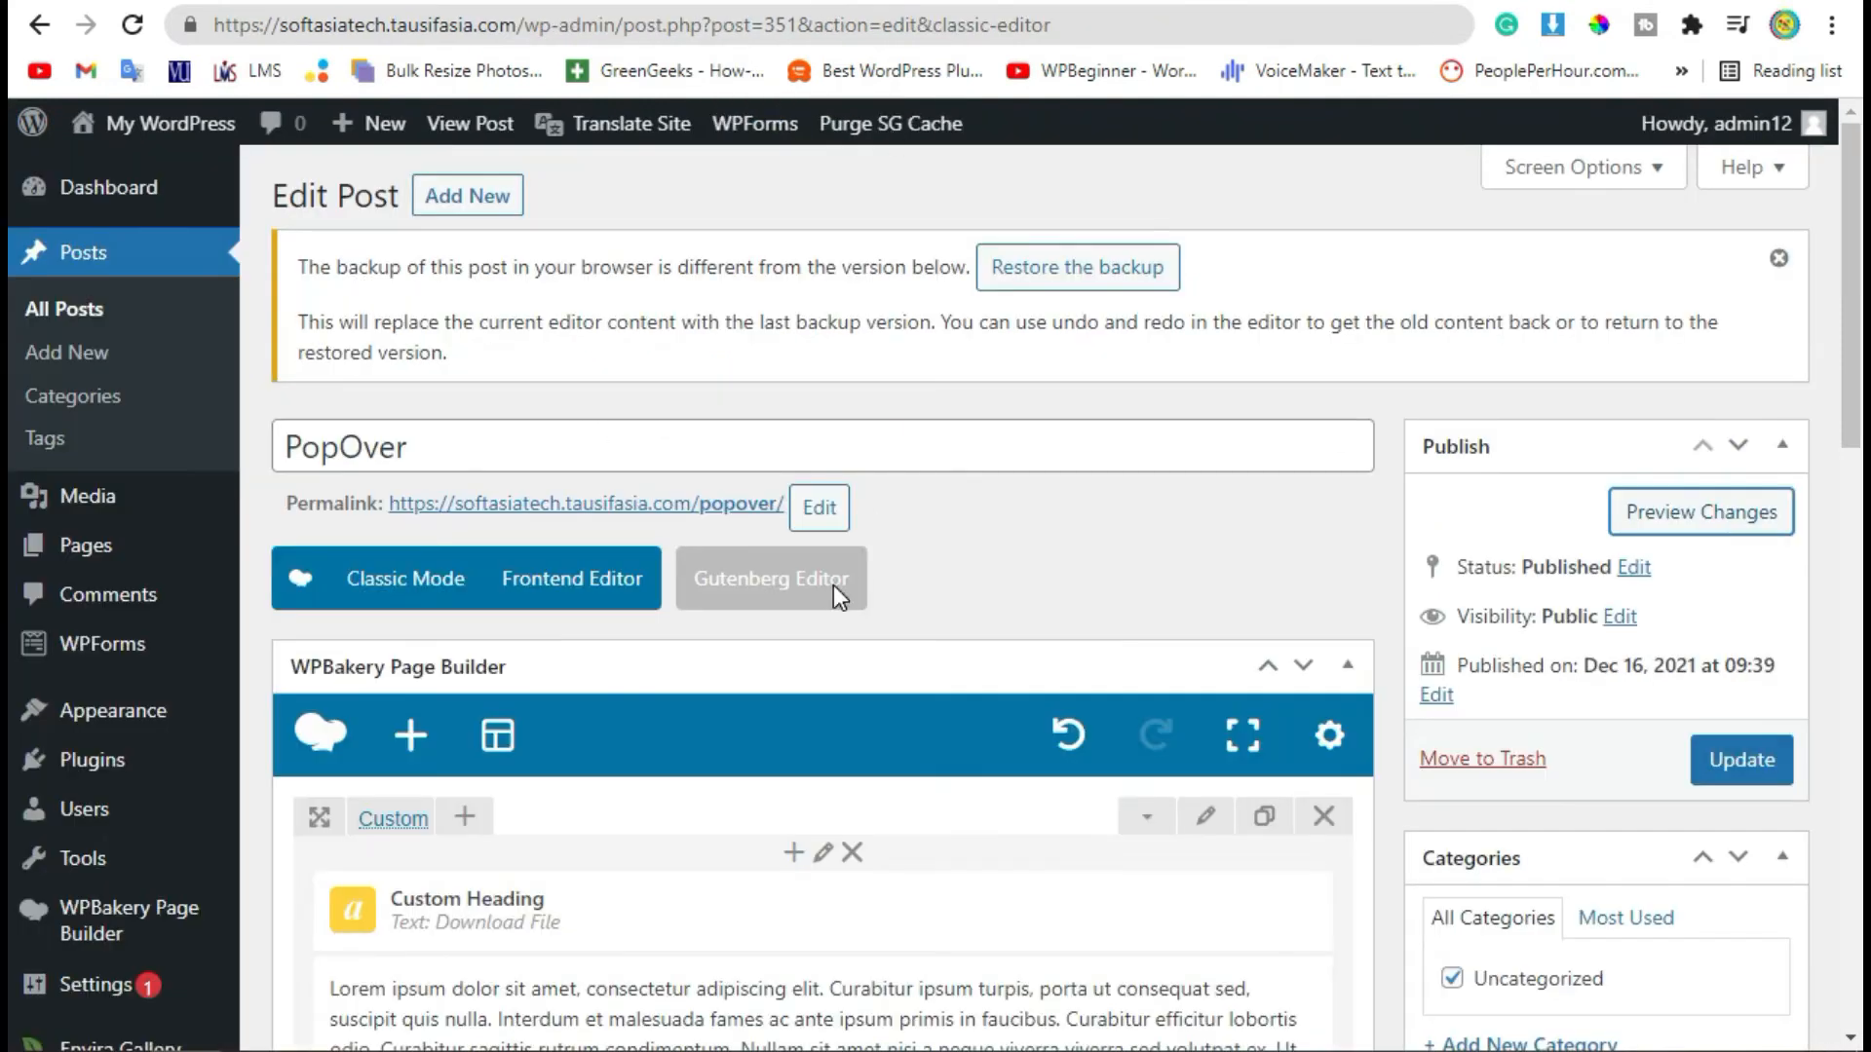
Step: Set the HT Popover's direction to Left and save its settings
{"action": "scroll", "coordinate": [834, 585], "scroll_direction": "down", "scroll_amount": 4}
{"action": "left_click", "coordinate": [863, 718]}
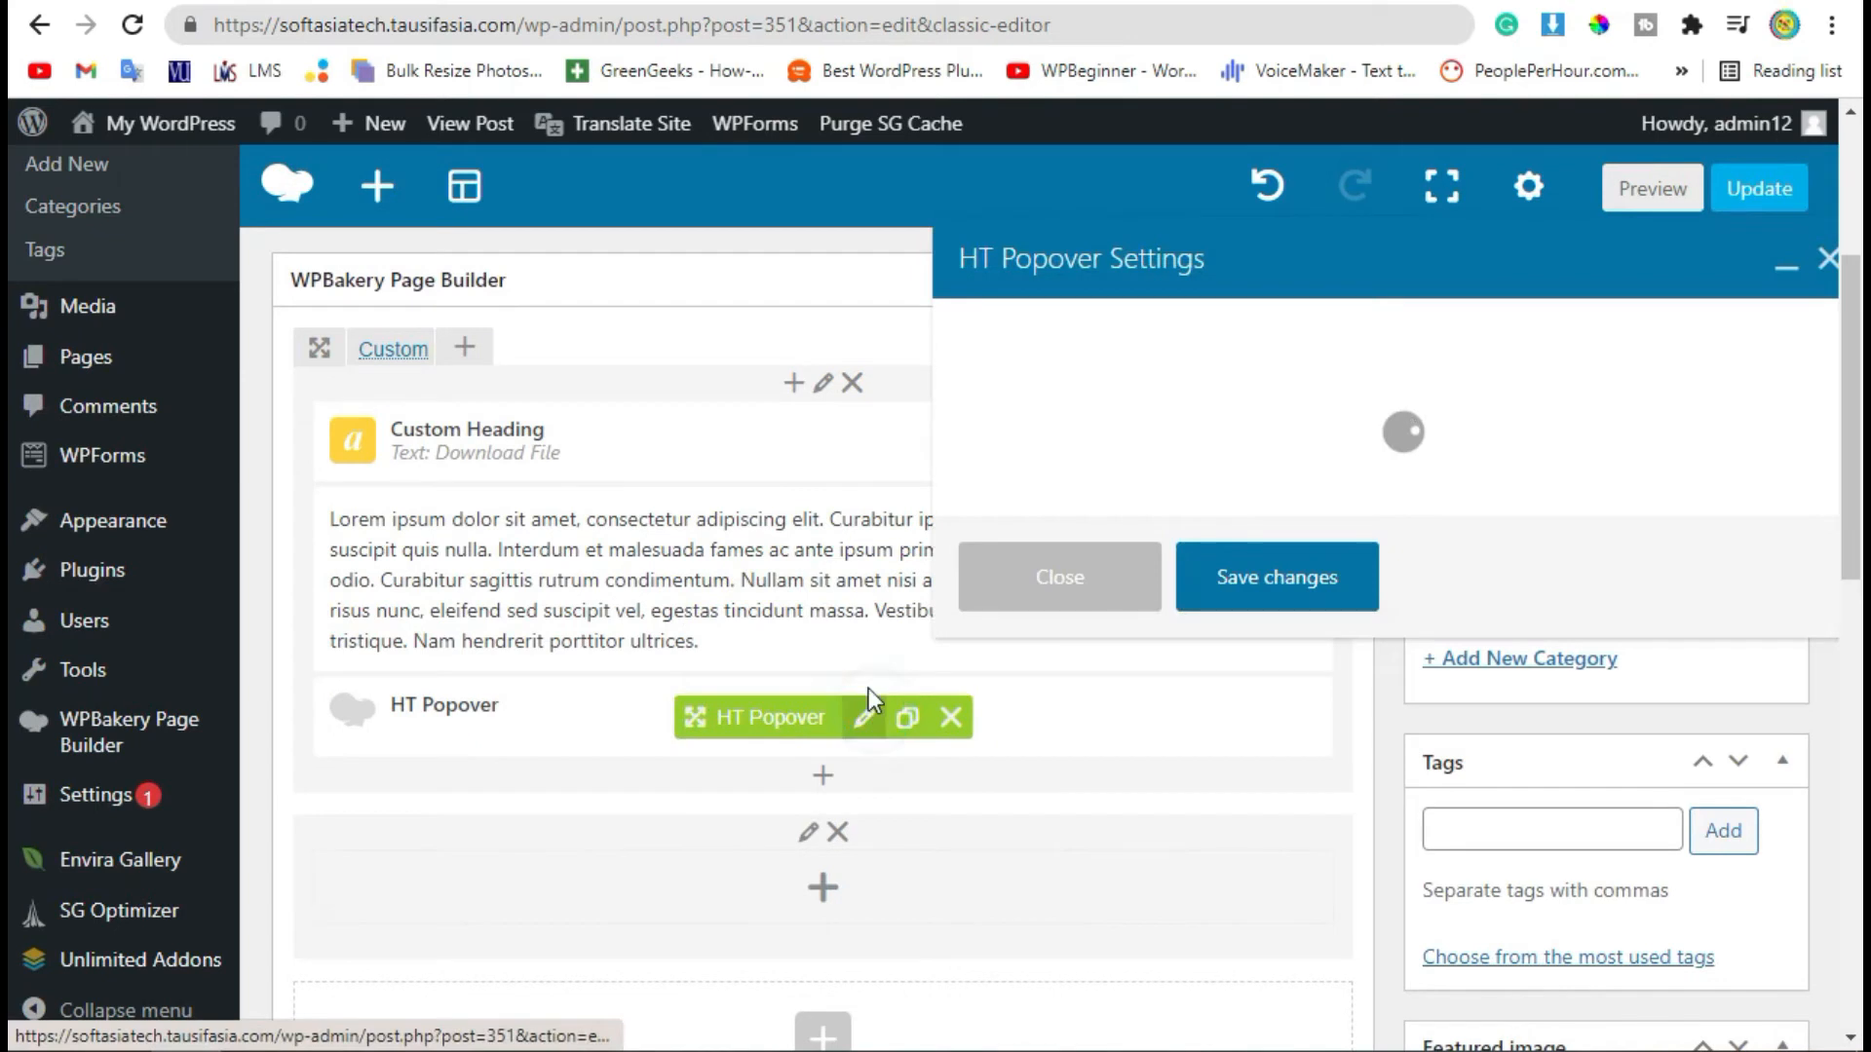
{"action": "scroll", "coordinate": [1358, 484], "scroll_direction": "down", "scroll_amount": 6}
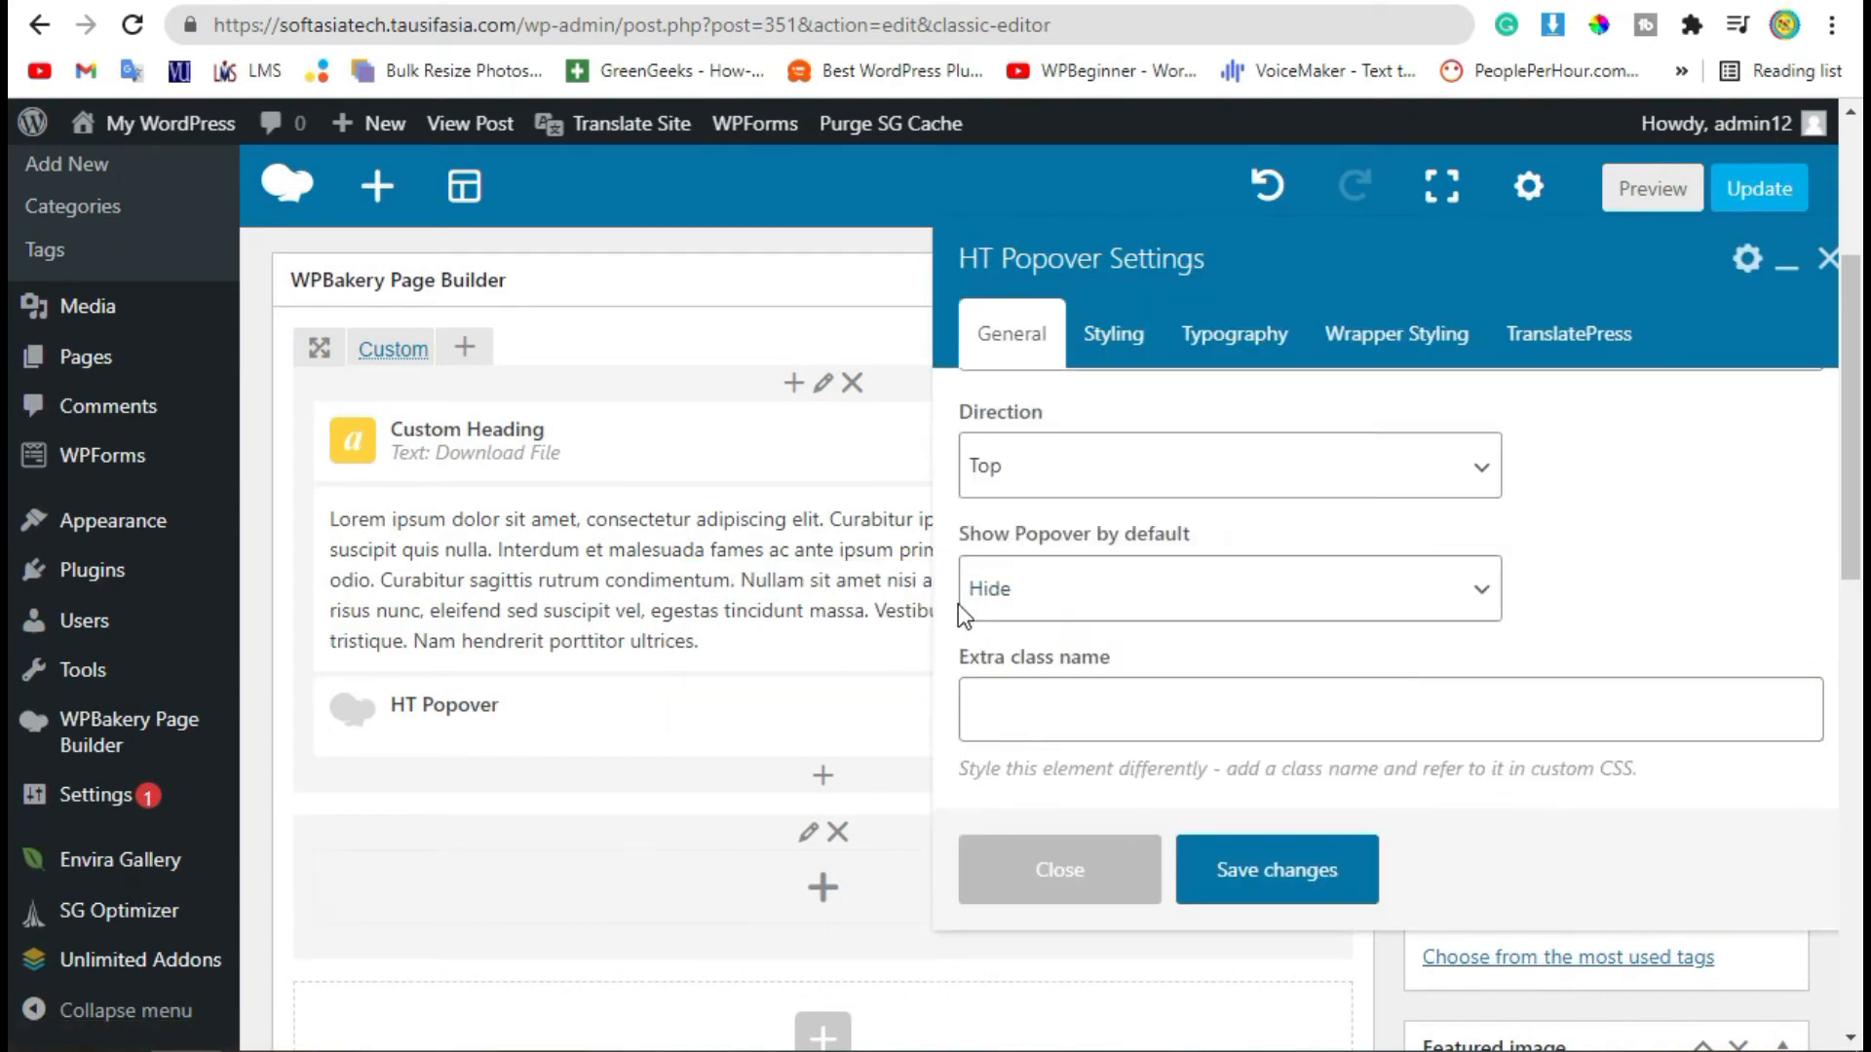
{"action": "left_click", "coordinate": [1106, 466]}
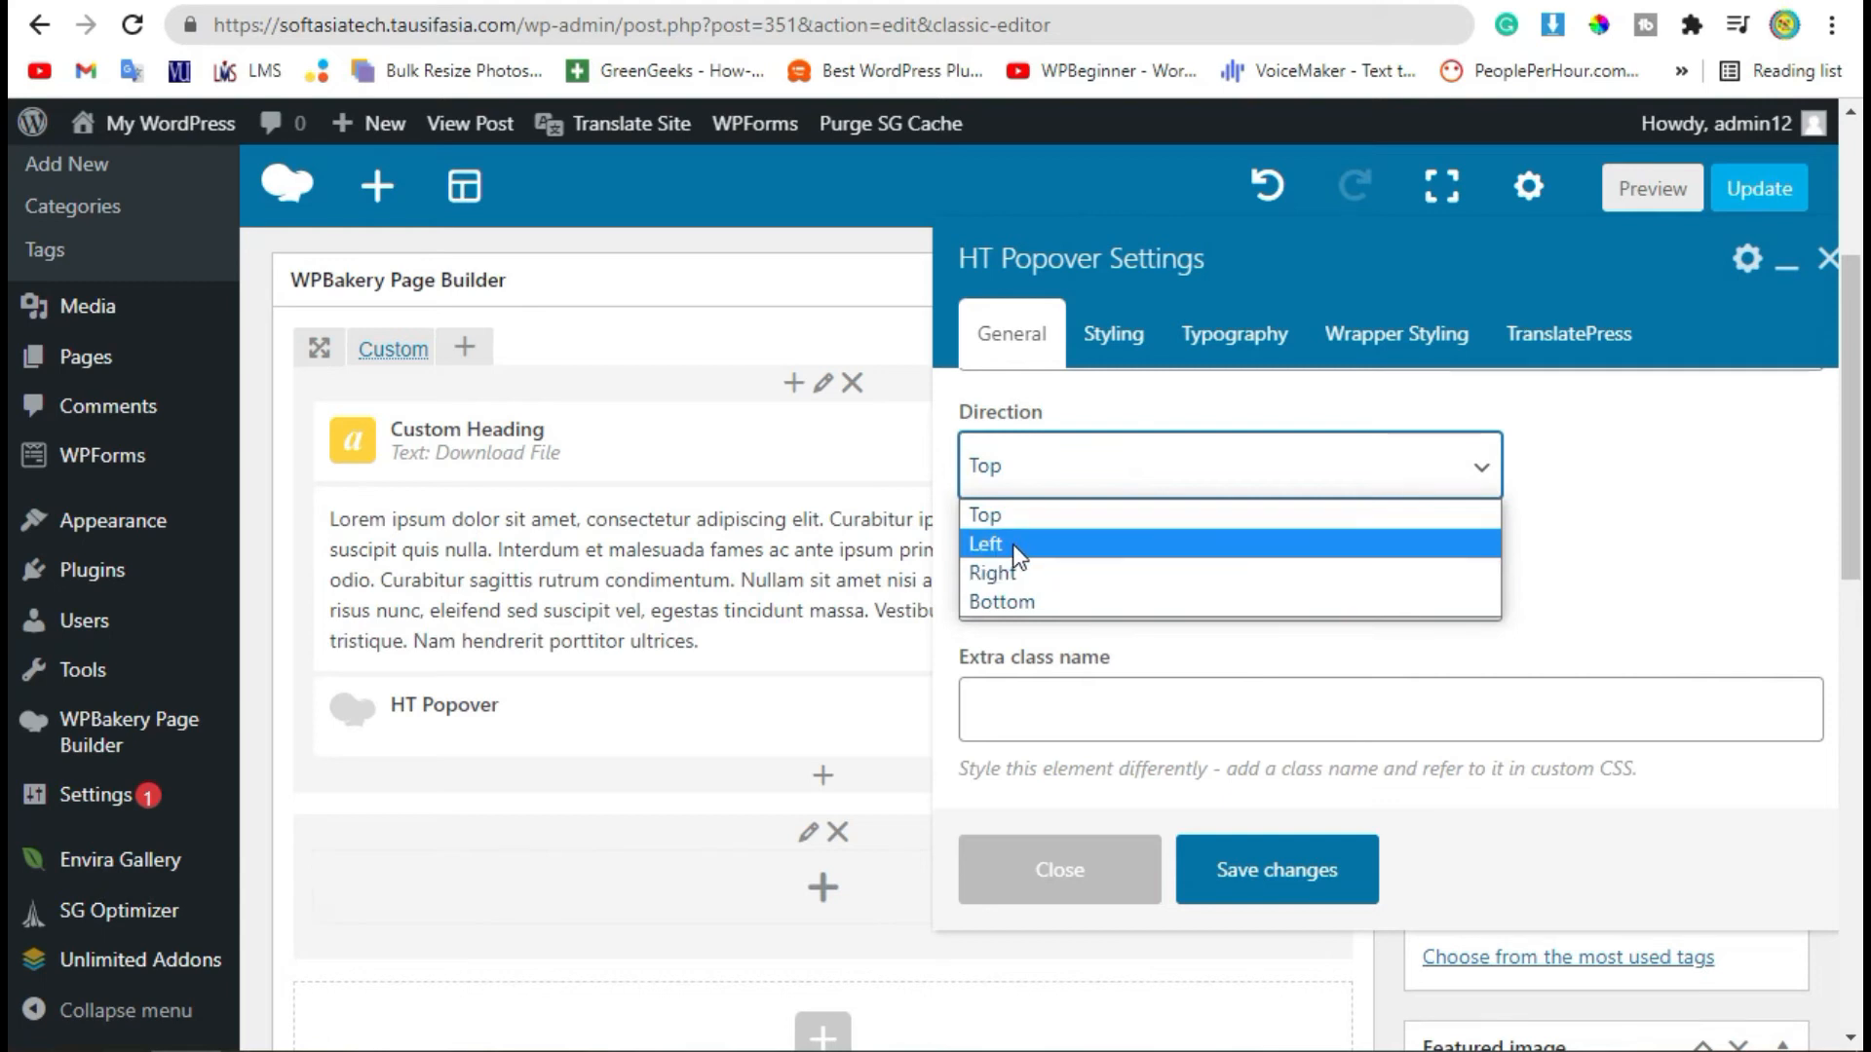
{"action": "left_click", "coordinate": [1071, 544]}
{"action": "left_click", "coordinate": [1285, 881]}
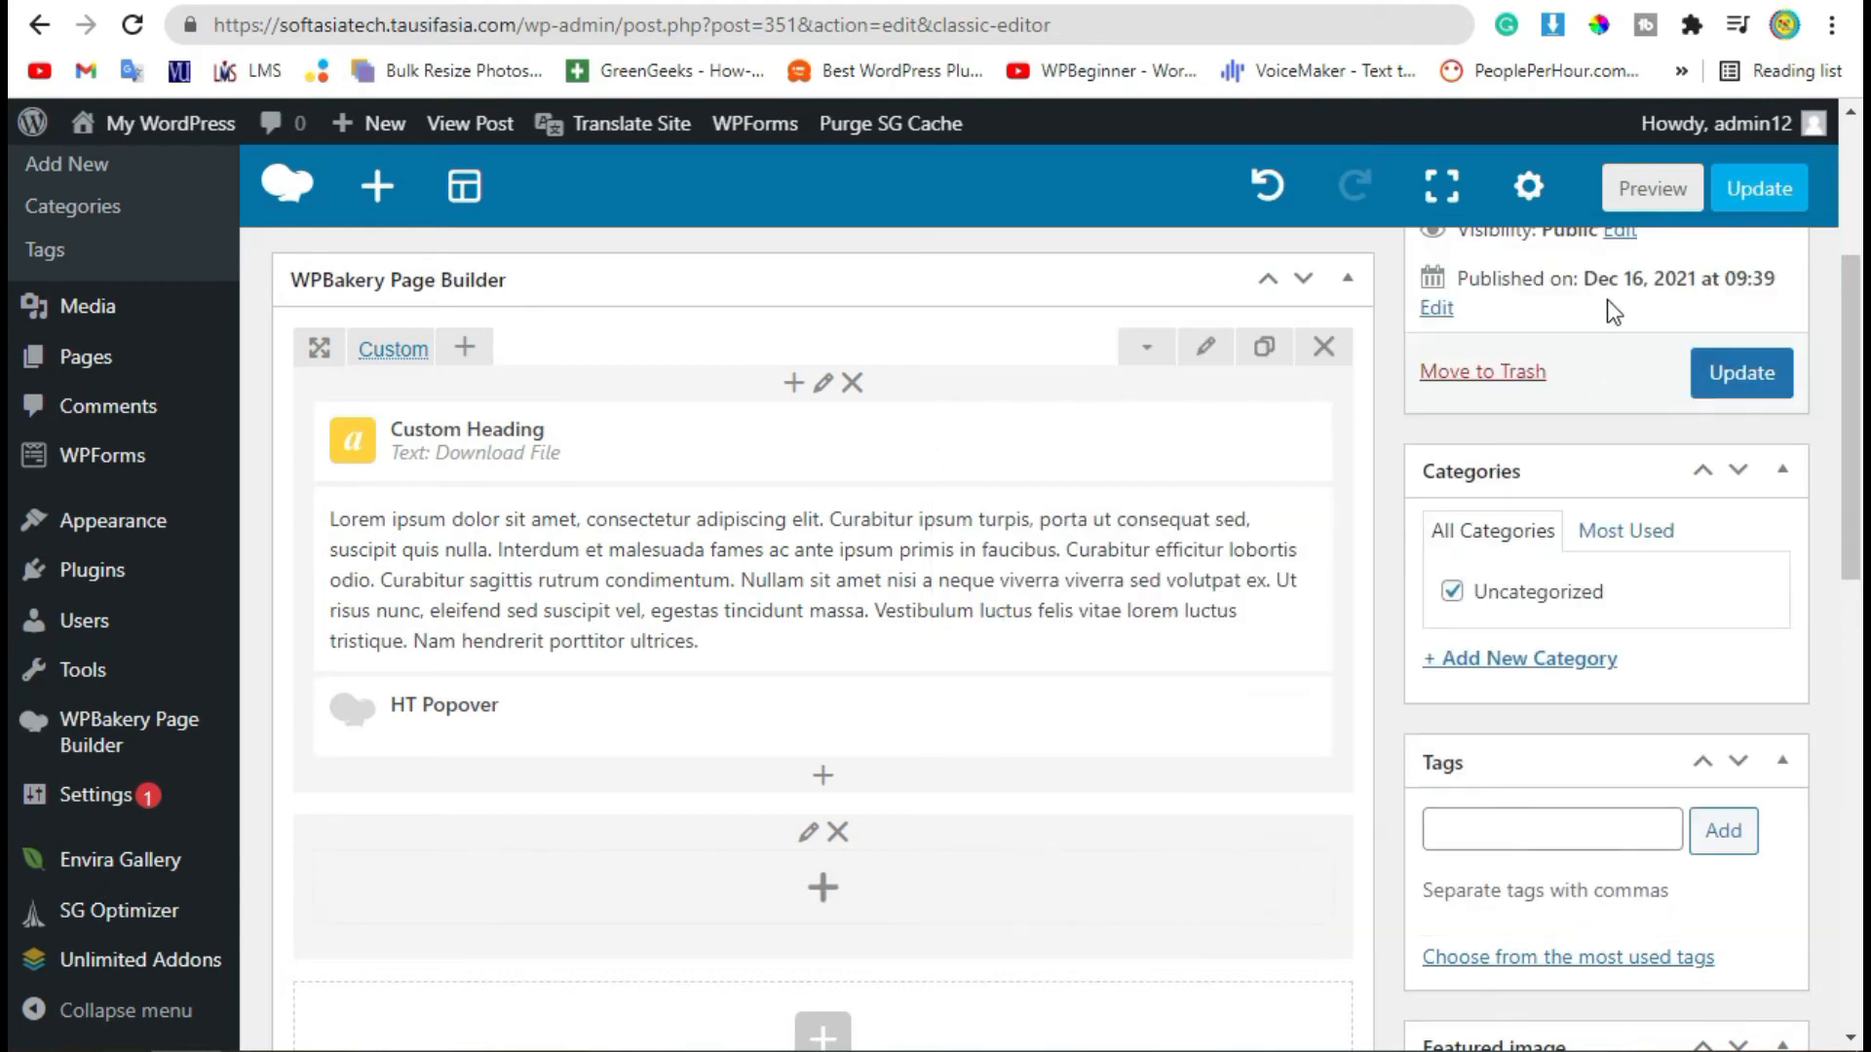
Step: Preview the post and test where the popover opens beside the "Click to open link" button
{"action": "left_click", "coordinate": [1623, 186]}
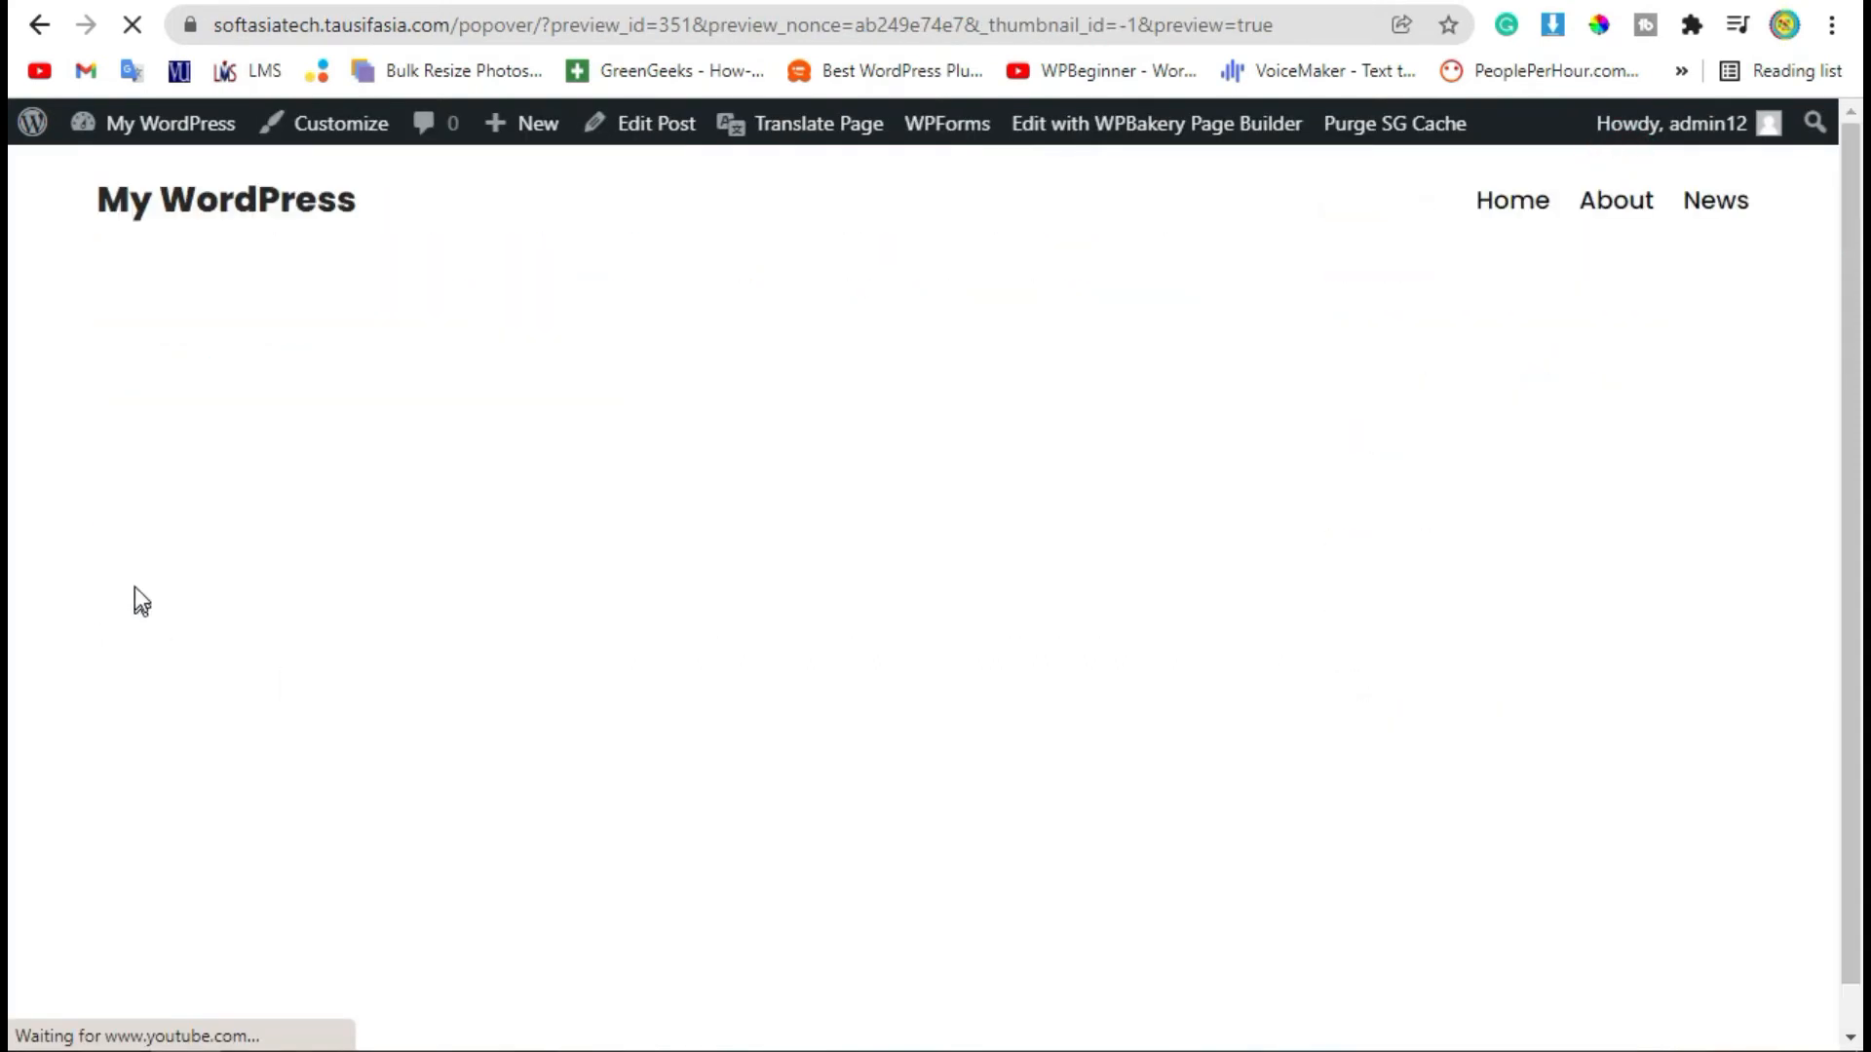
{"action": "scroll", "coordinate": [672, 737], "scroll_direction": "down", "scroll_amount": 8}
{"action": "scroll", "coordinate": [611, 731], "scroll_direction": "up", "scroll_amount": 4}
{"action": "left_click", "coordinate": [256, 429]}
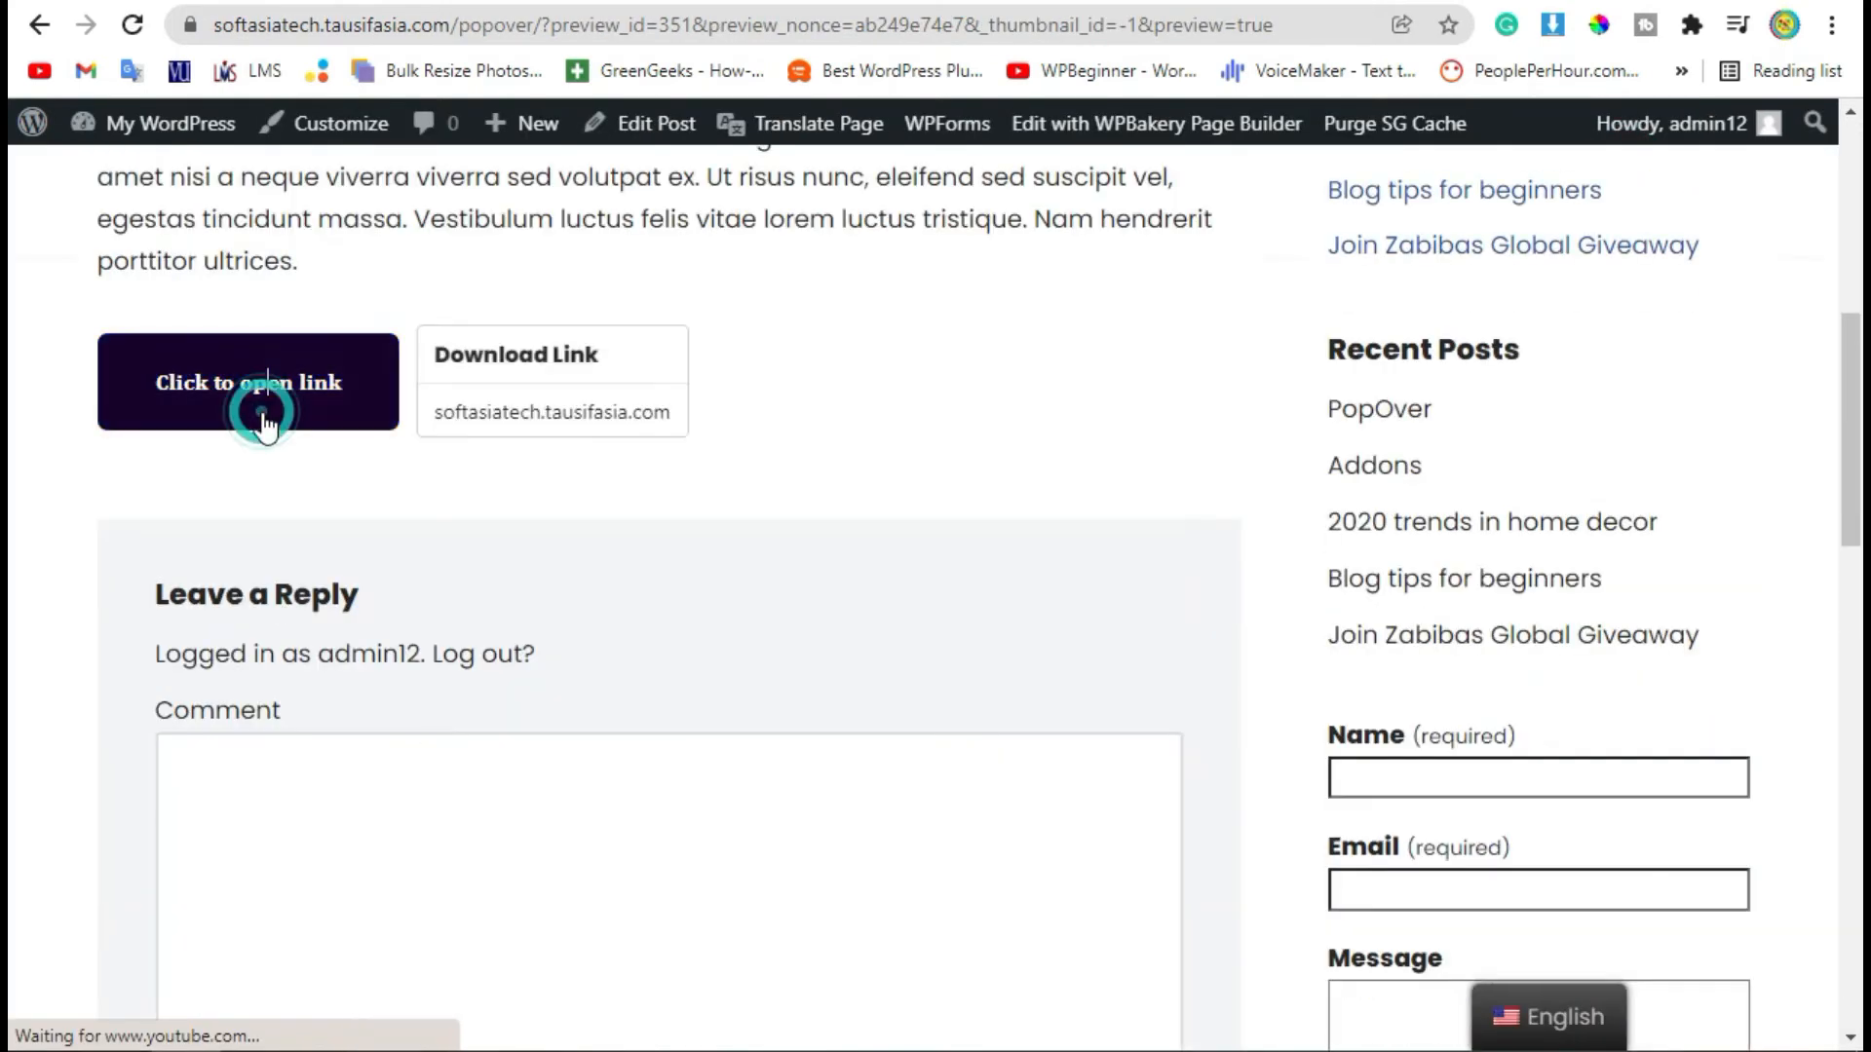
{"action": "left_click", "coordinate": [651, 419]}
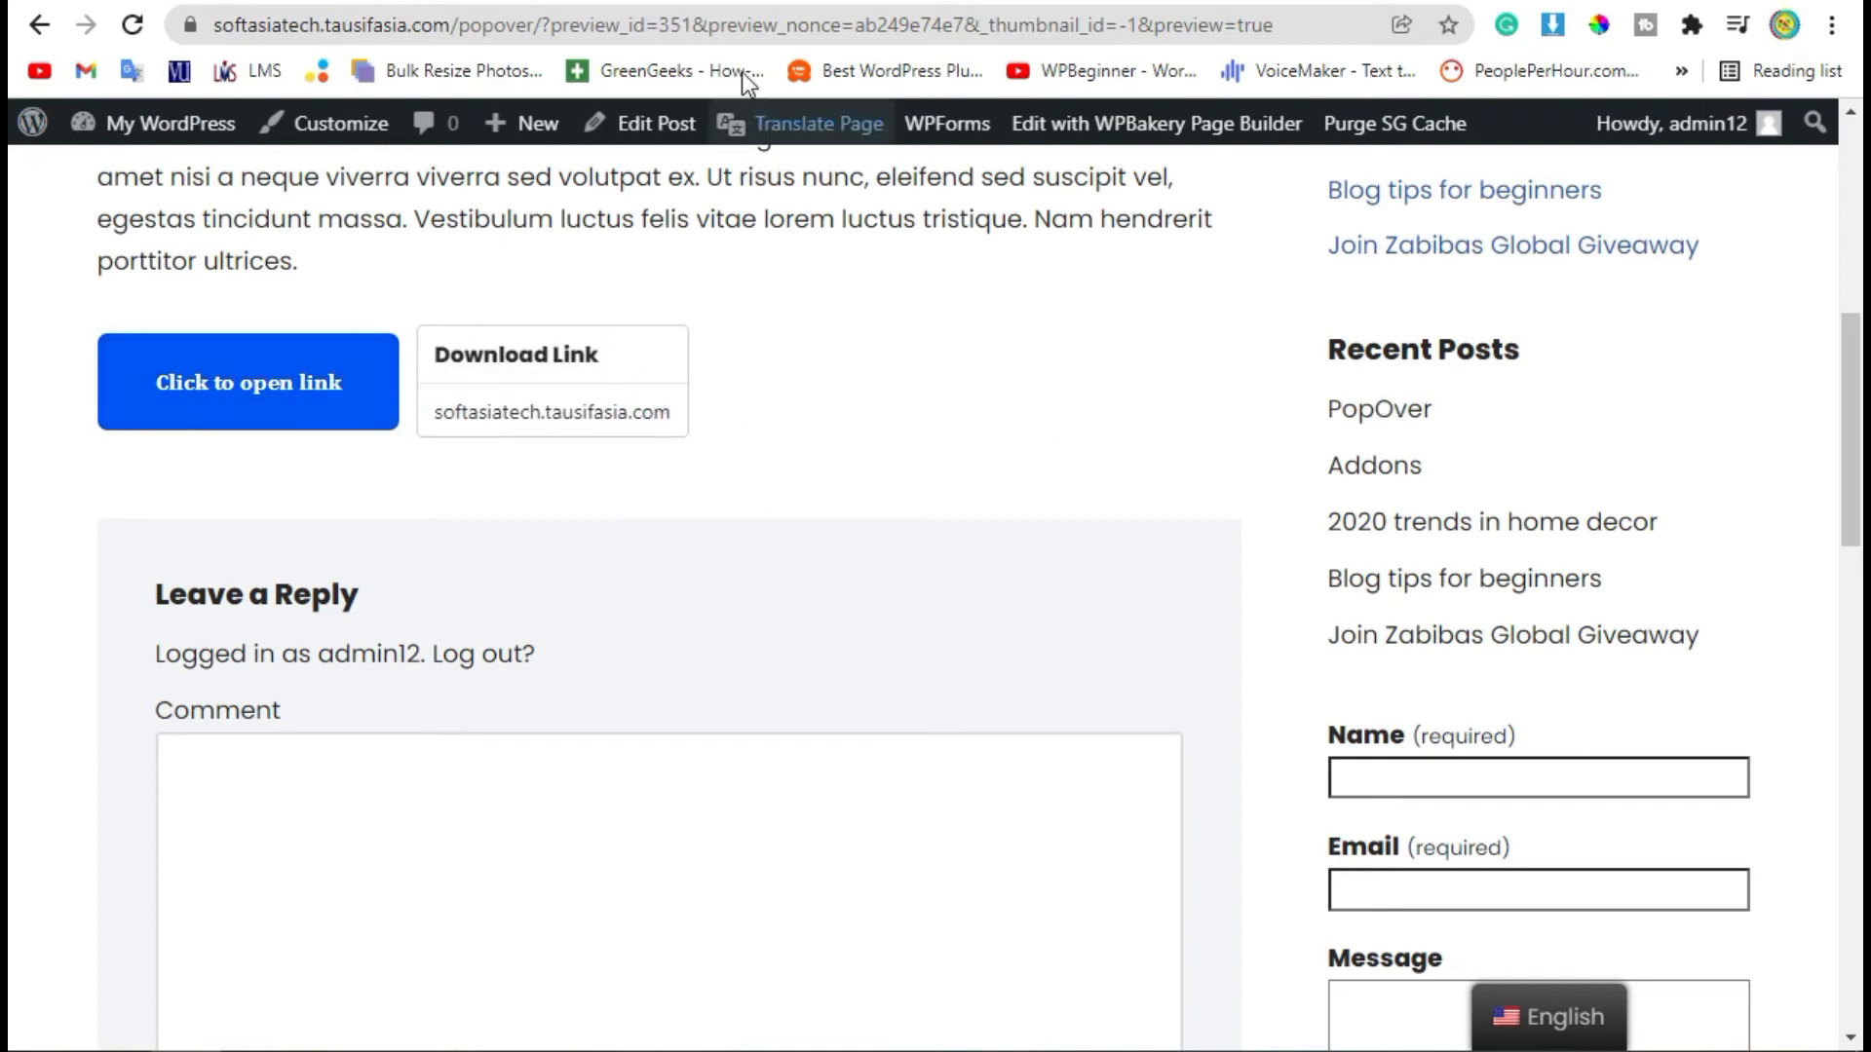
Step: Return to the post editor and set the HT Popover's button alignment to Center
{"action": "left_click", "coordinate": [776, 2]}
{"action": "left_click", "coordinate": [863, 721]}
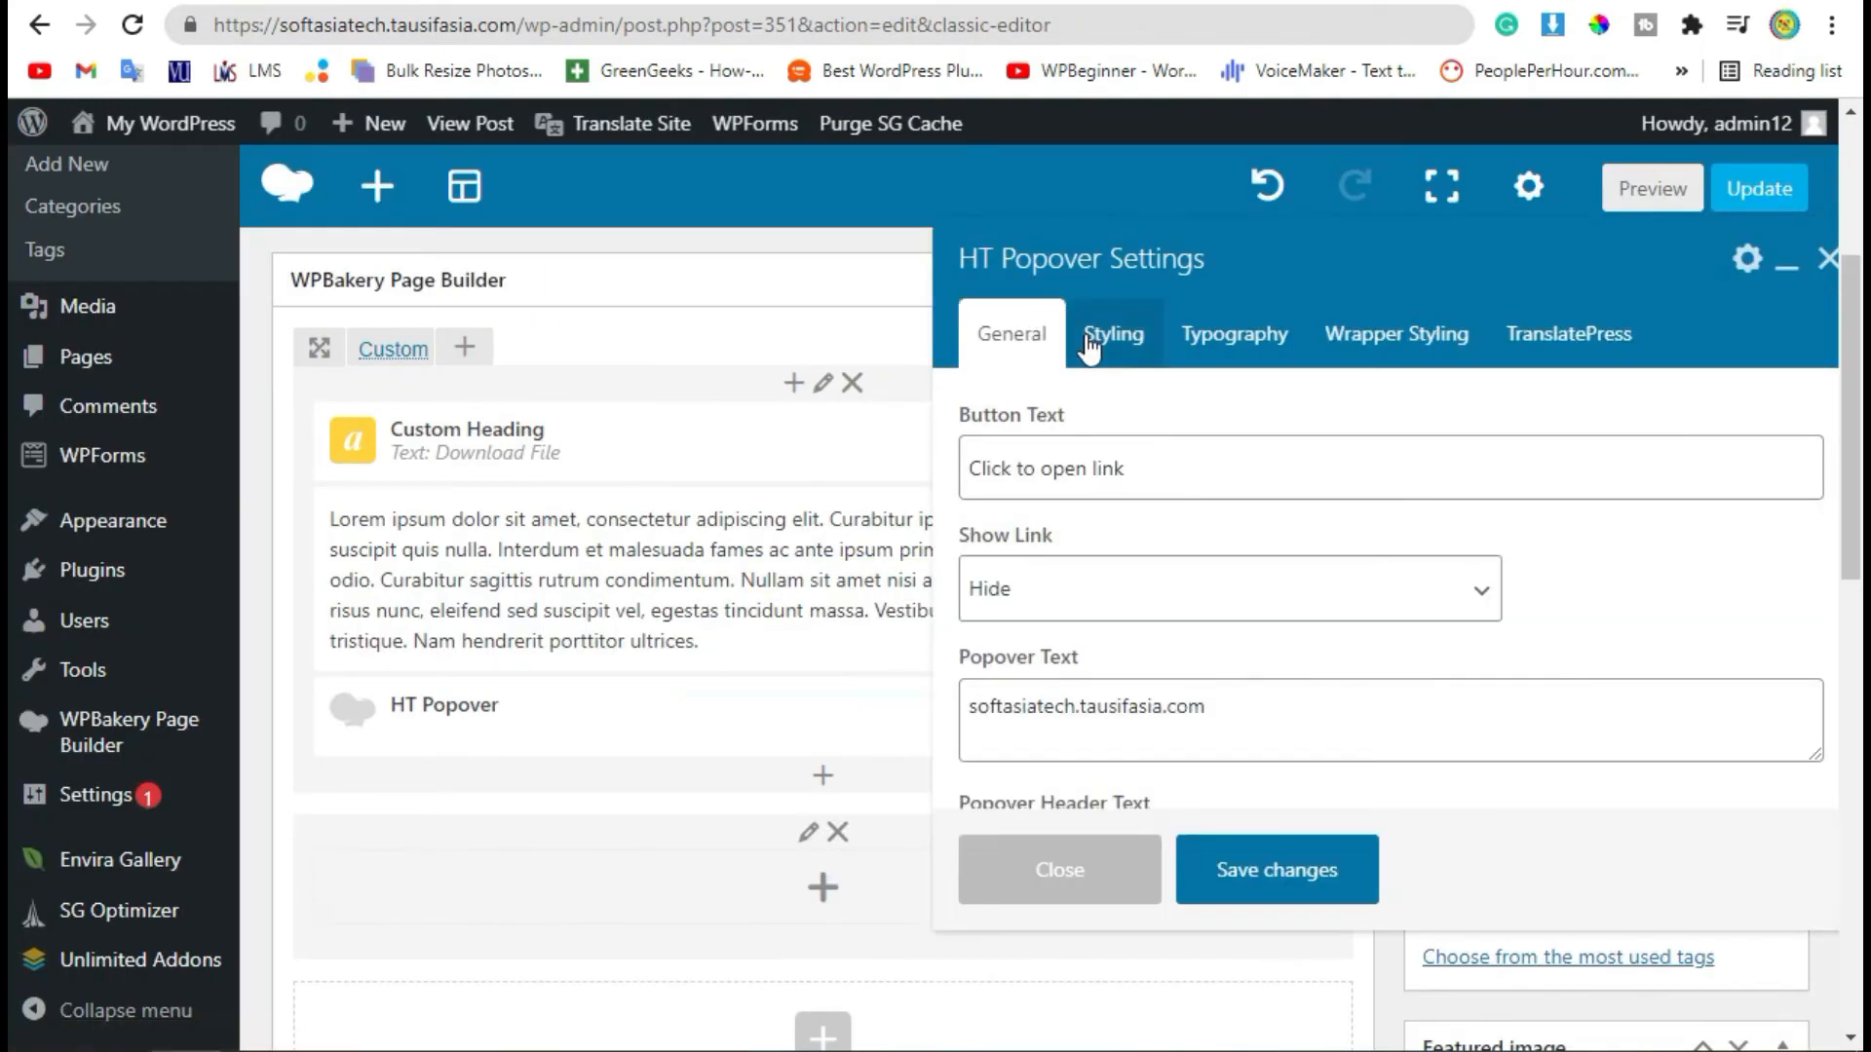
{"action": "left_click", "coordinate": [1088, 341]}
{"action": "left_click", "coordinate": [1114, 491]}
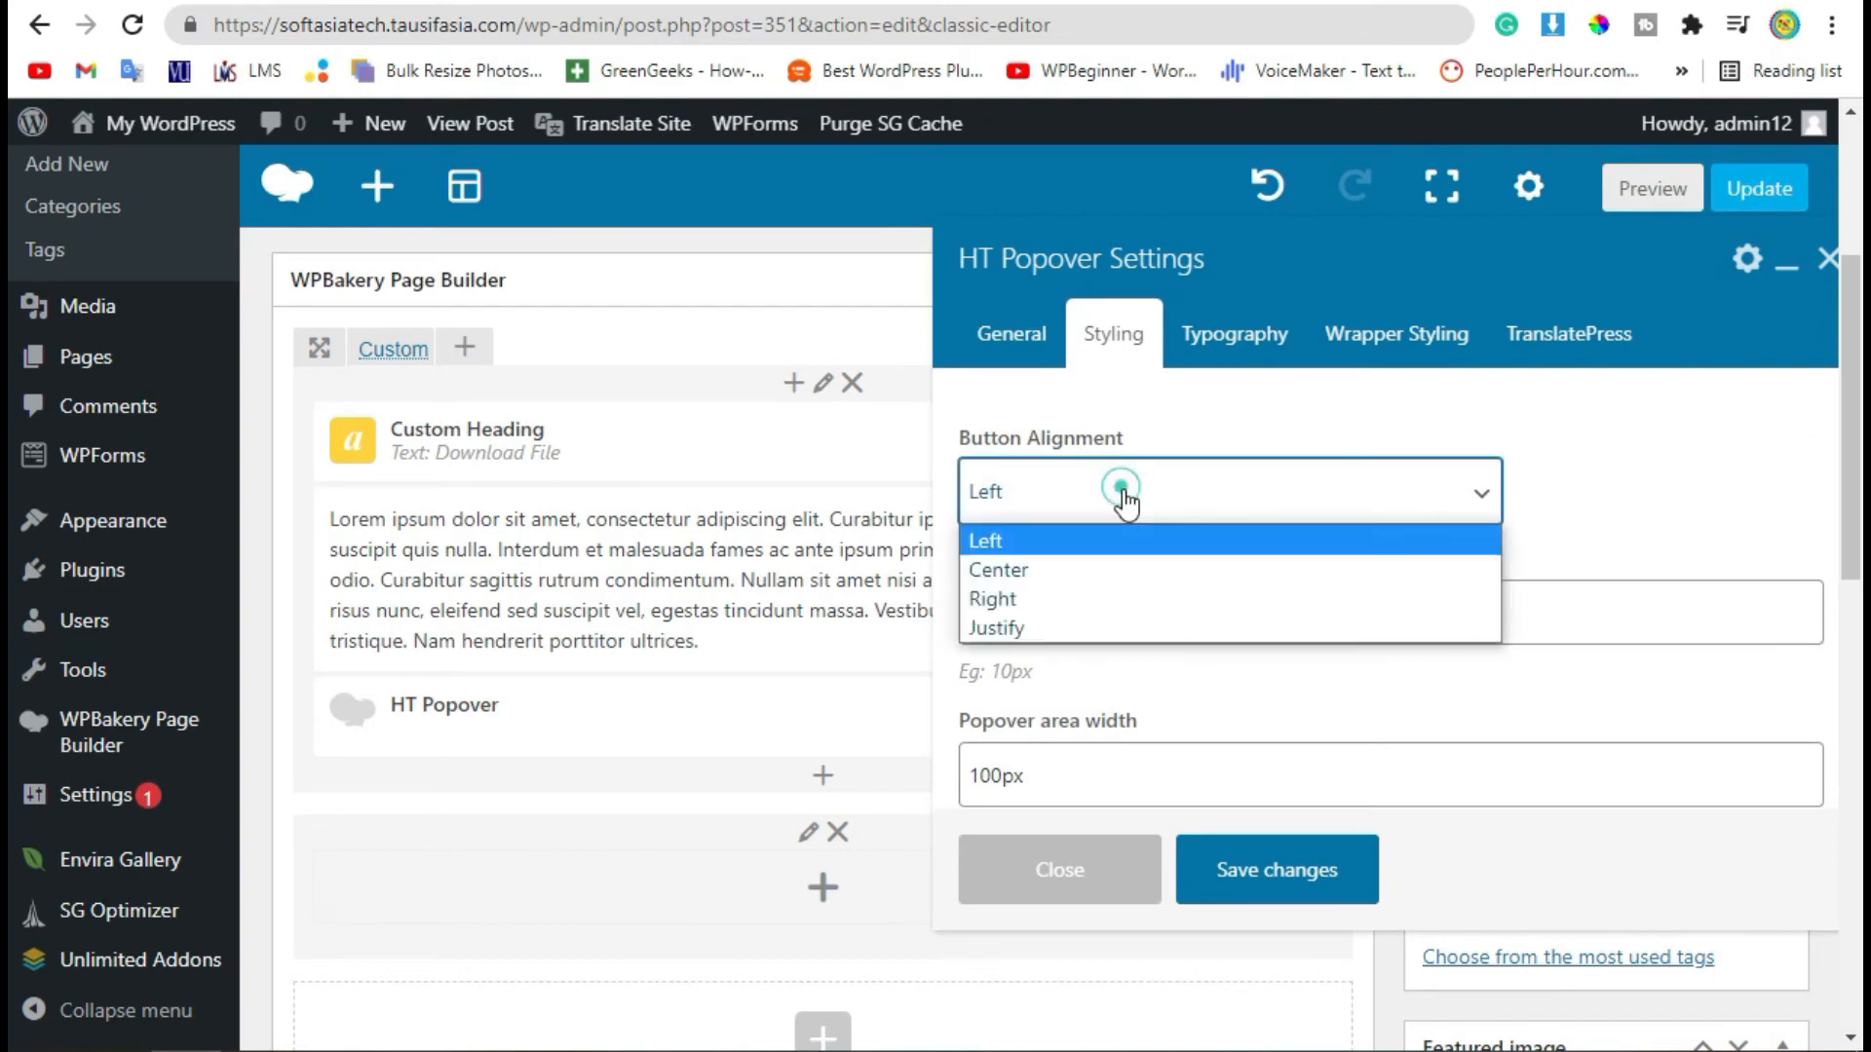
{"action": "left_click", "coordinate": [1137, 567]}
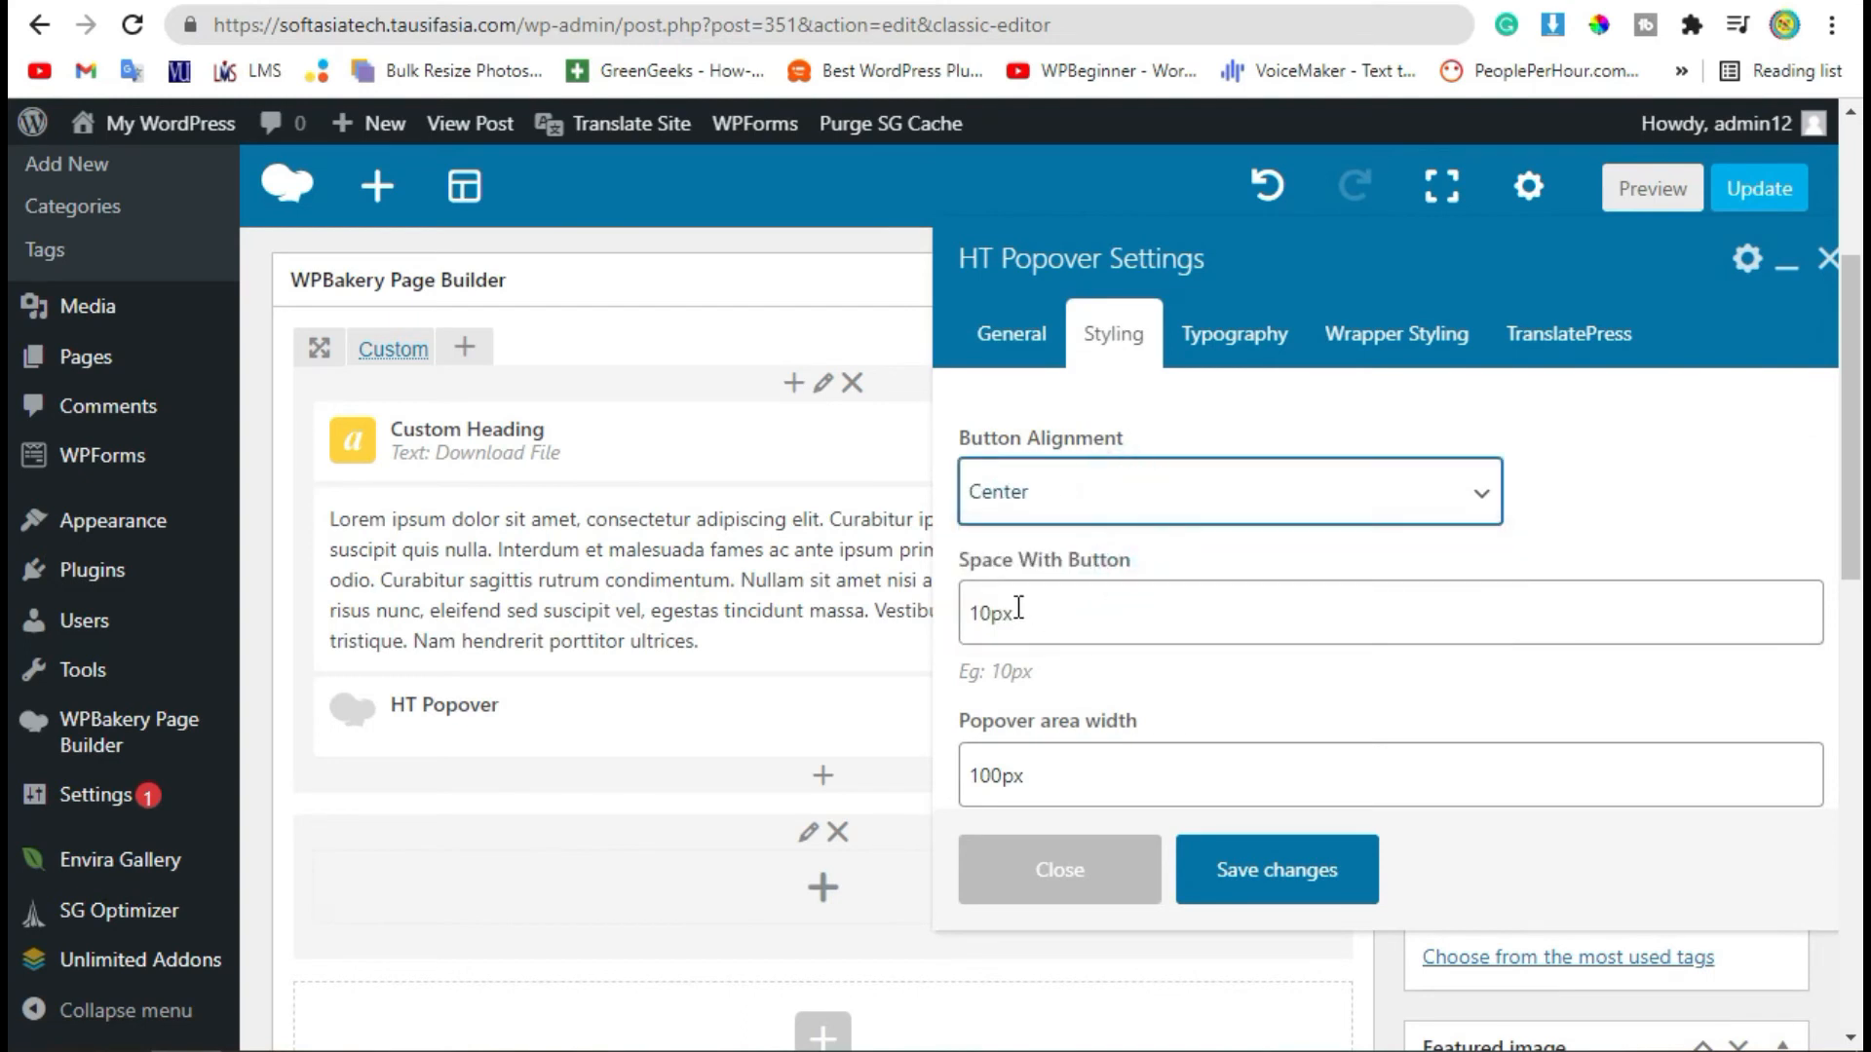
Step: Examine the HT Popover styling options for button spacing and the popover area's width, box shadow and border
{"action": "left_click_drag", "start_coordinate": [982, 575], "coordinate": [1118, 561]}
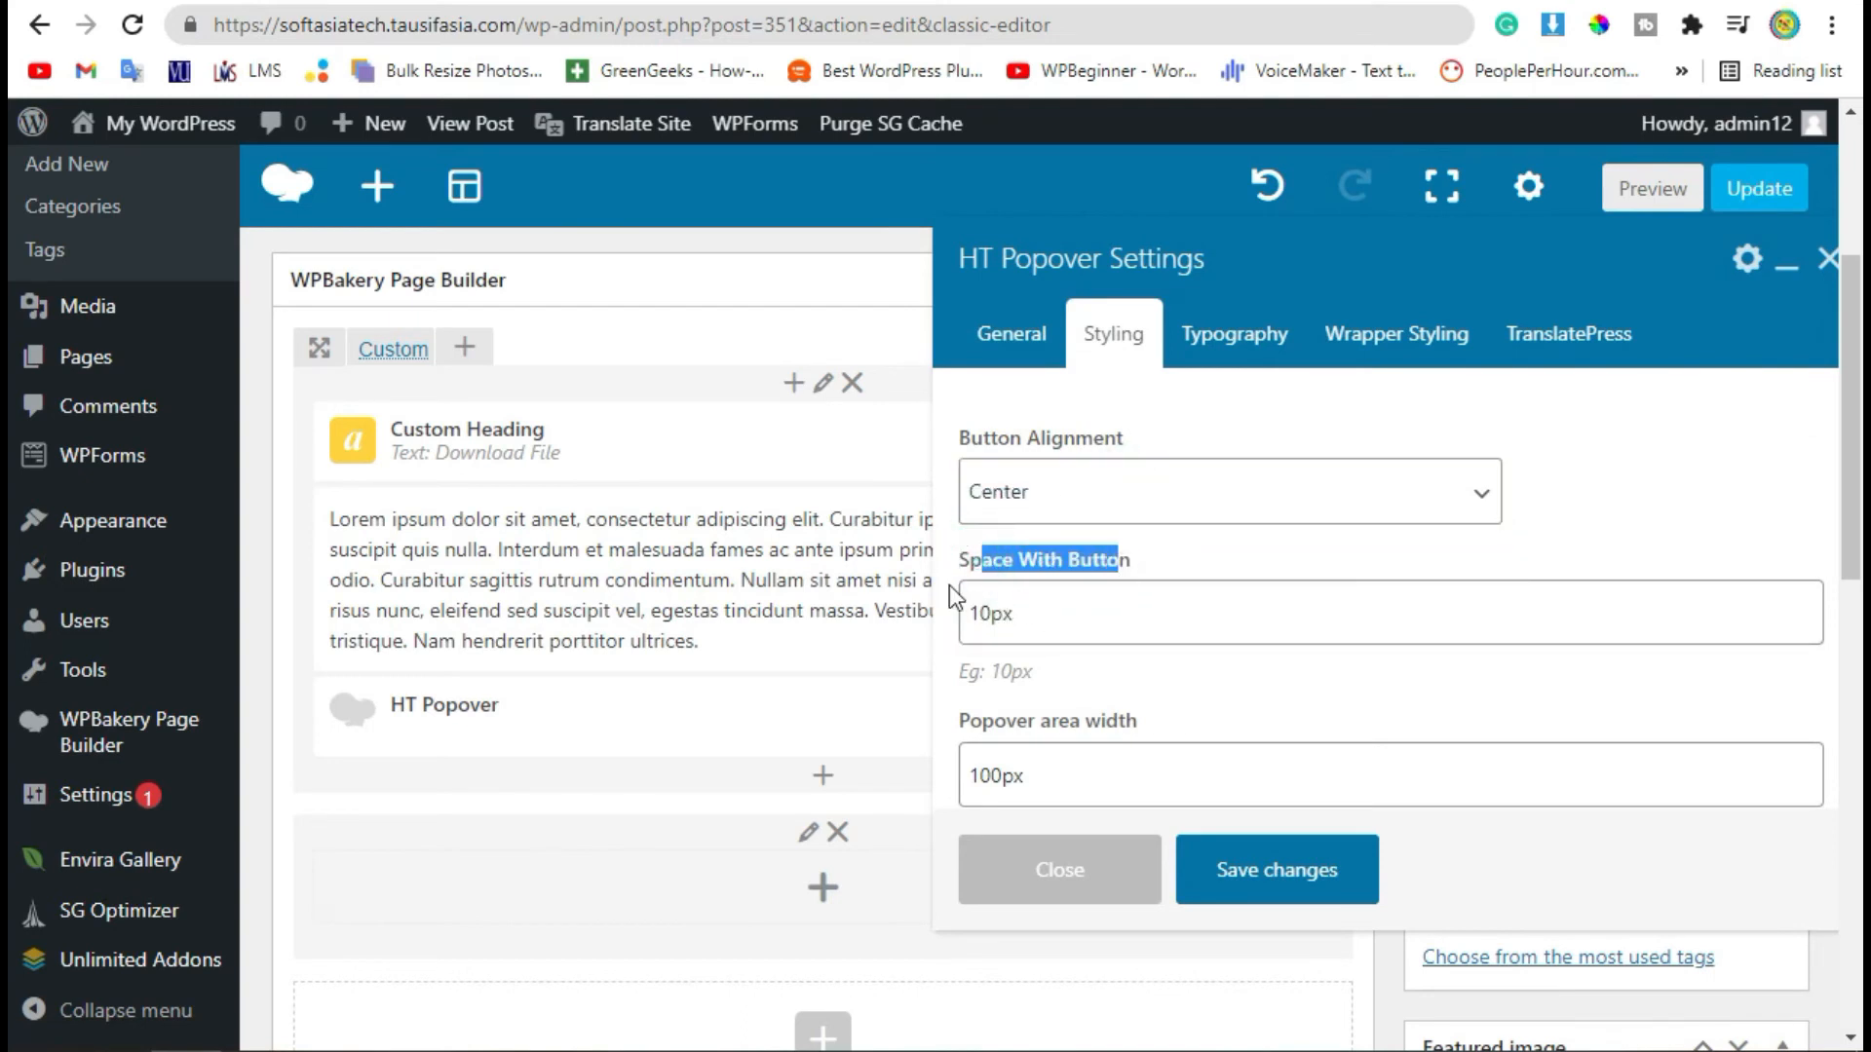
{"action": "left_click_drag", "start_coordinate": [960, 557], "coordinate": [1132, 561]}
{"action": "left_click", "coordinate": [1015, 614]}
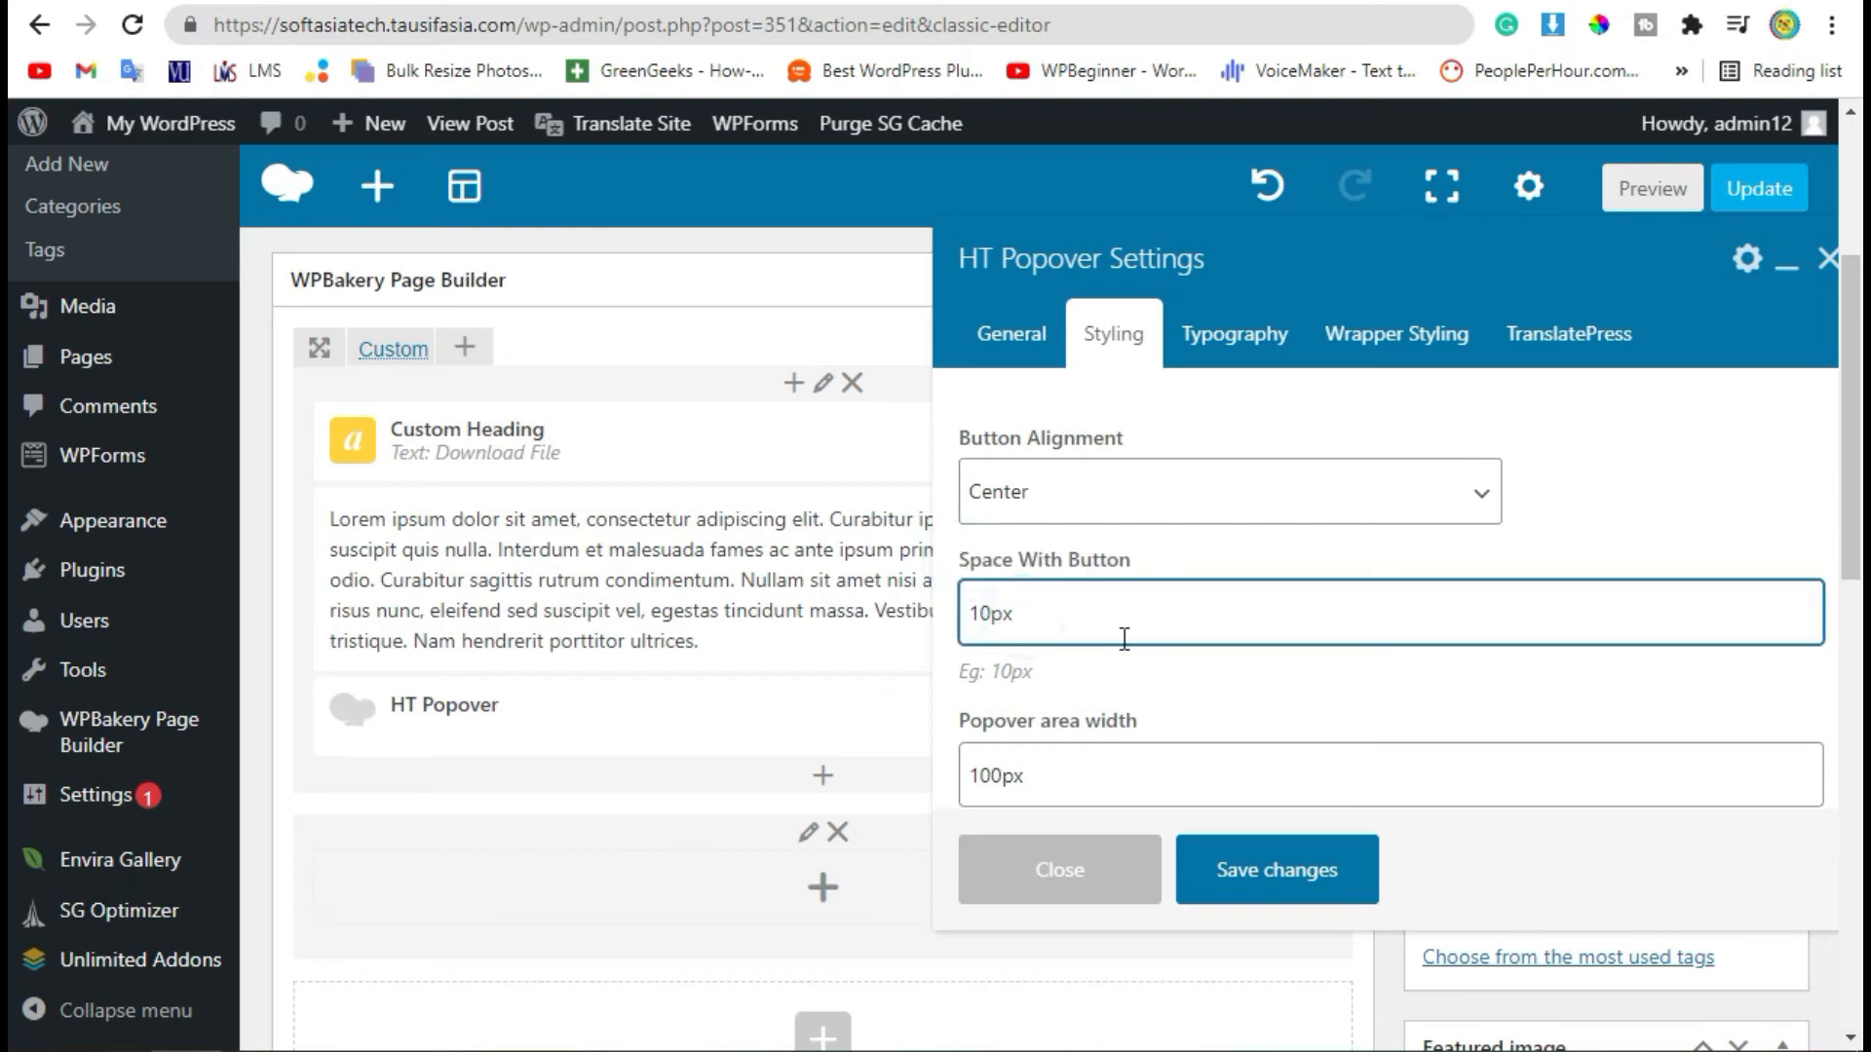
{"action": "scroll", "coordinate": [1072, 624], "scroll_direction": "down", "scroll_amount": 2}
{"action": "left_click", "coordinate": [994, 580]}
{"action": "left_click_drag", "start_coordinate": [974, 580], "coordinate": [1136, 614]}
{"action": "scroll", "coordinate": [1150, 624], "scroll_direction": "down", "scroll_amount": 4}
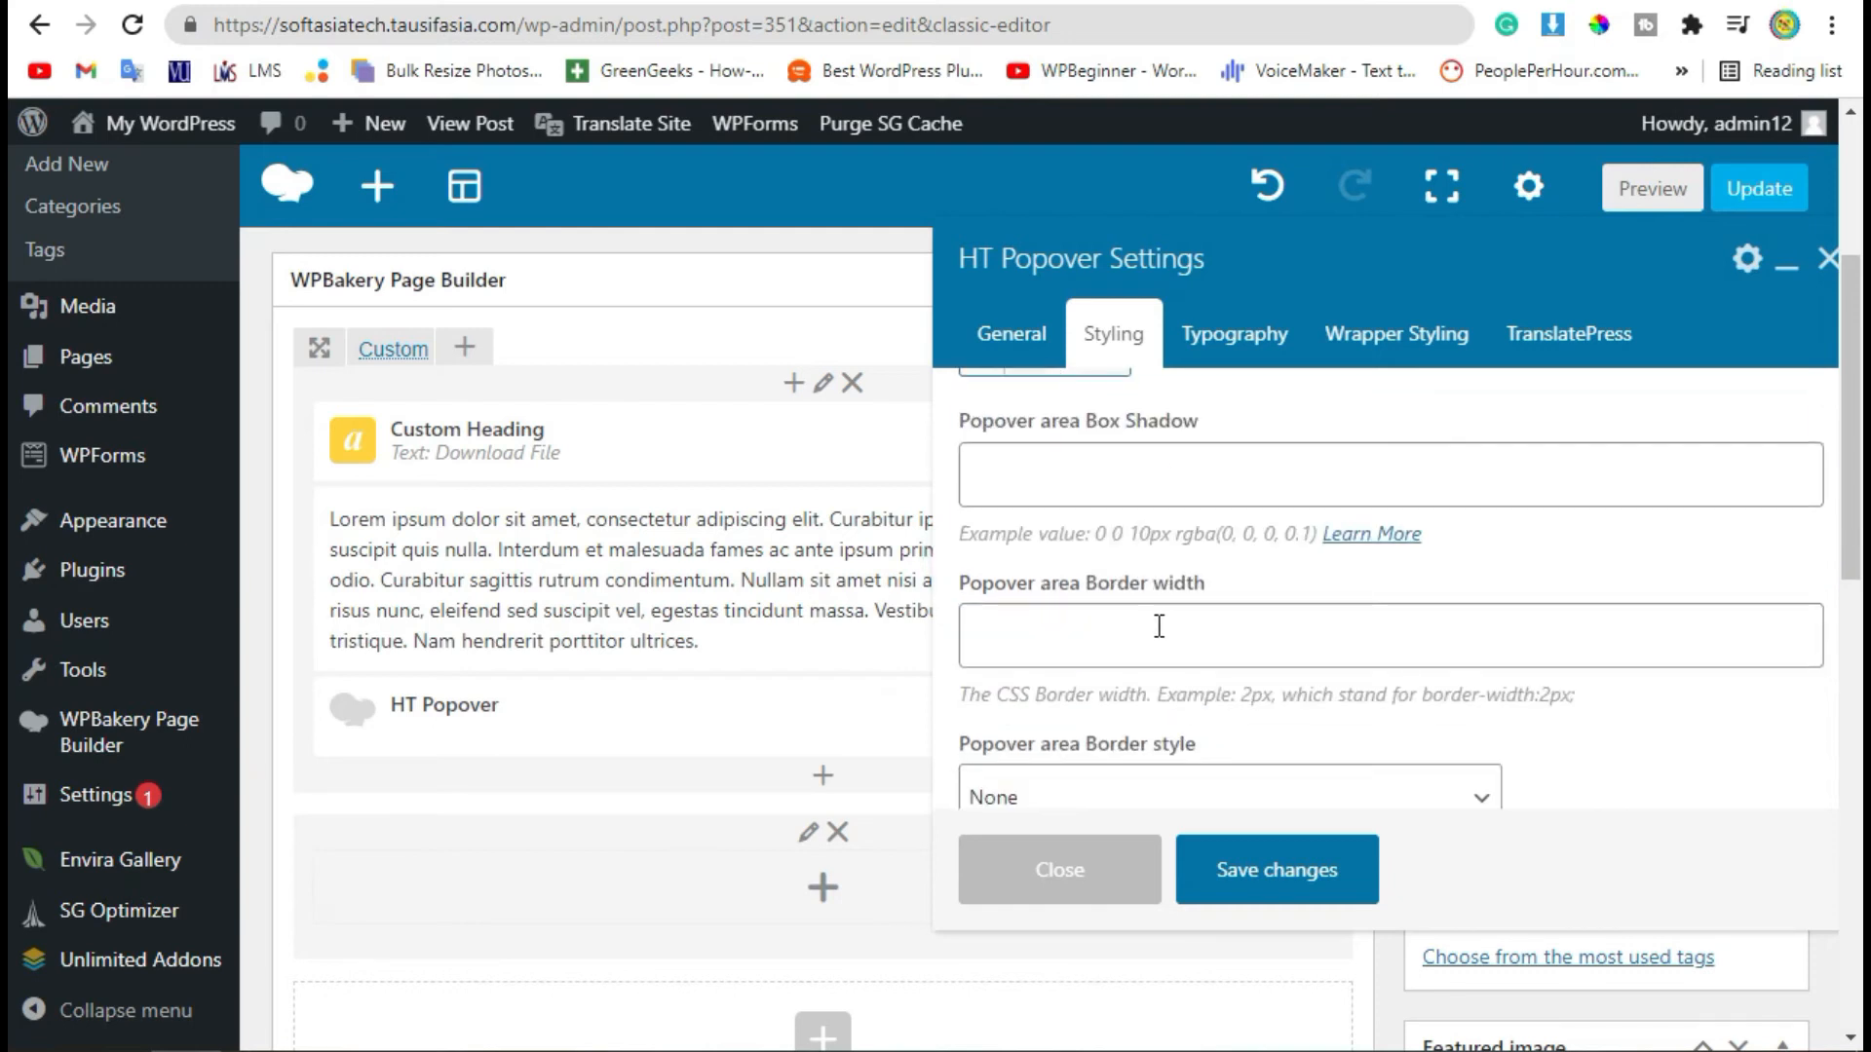
{"action": "scroll", "coordinate": [1159, 627], "scroll_direction": "up", "scroll_amount": 2}
{"action": "scroll", "coordinate": [1203, 539], "scroll_direction": "up", "scroll_amount": 2}
{"action": "scroll", "coordinate": [1060, 577], "scroll_direction": "down", "scroll_amount": 5}
{"action": "scroll", "coordinate": [1093, 596], "scroll_direction": "up", "scroll_amount": 1}
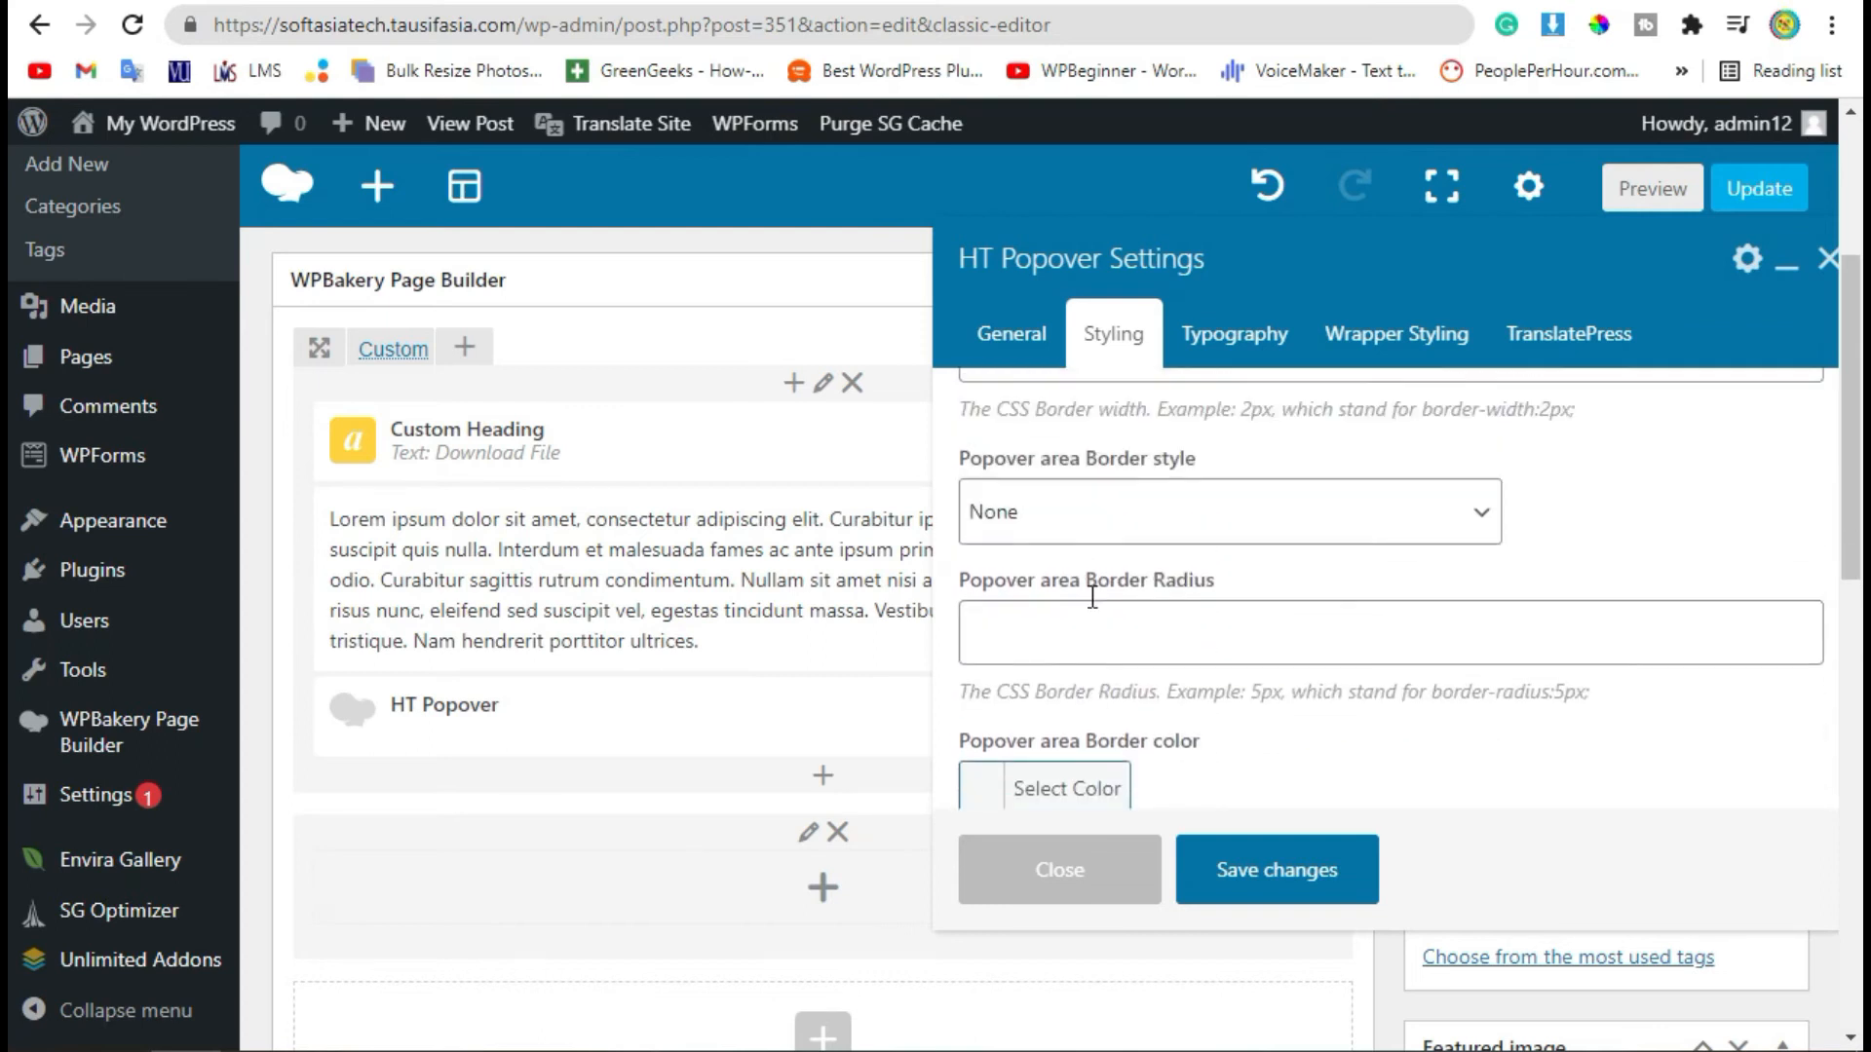
Step: Set the popover area's border style to Solid
{"action": "scroll", "coordinate": [1093, 596], "scroll_direction": "up", "scroll_amount": 1}
{"action": "left_click", "coordinate": [1137, 614]}
{"action": "left_click", "coordinate": [1120, 681]}
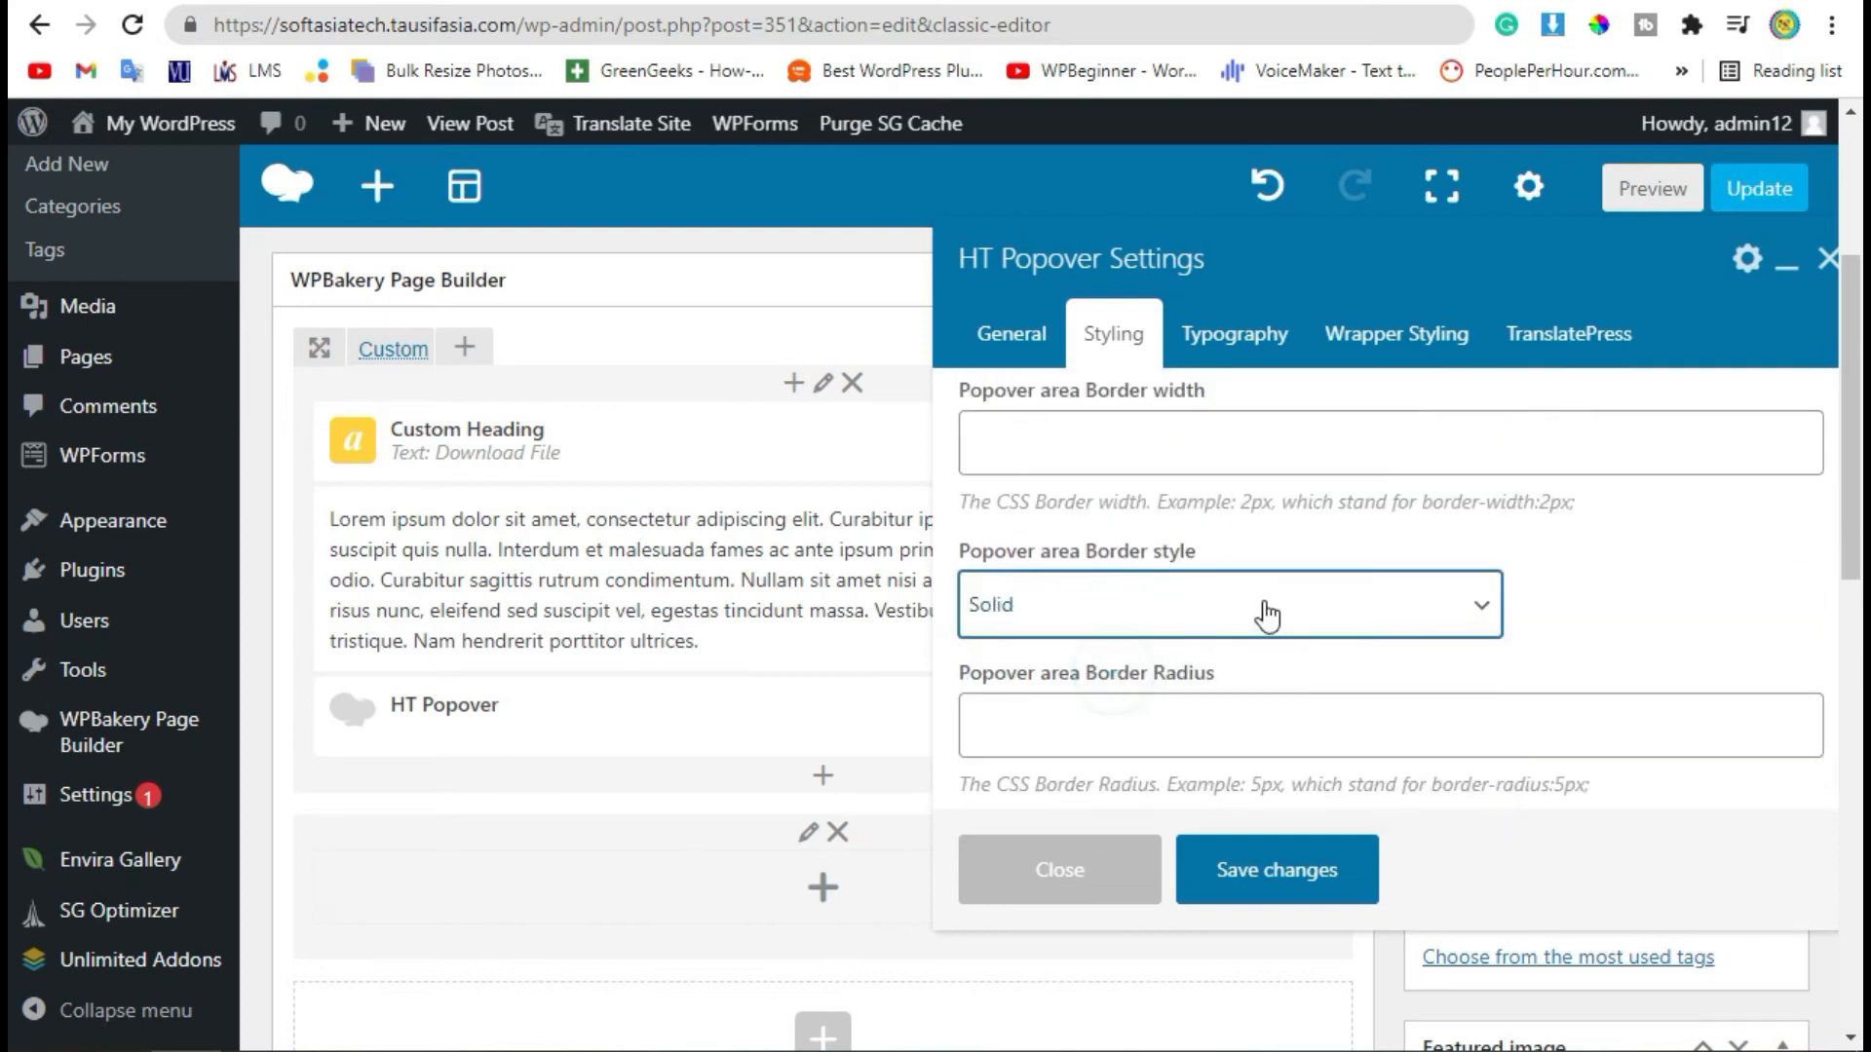
Step: Inspect the color picker for the popover area's border
{"action": "scroll", "coordinate": [1267, 616], "scroll_direction": "down", "scroll_amount": 4}
{"action": "left_click", "coordinate": [970, 506]}
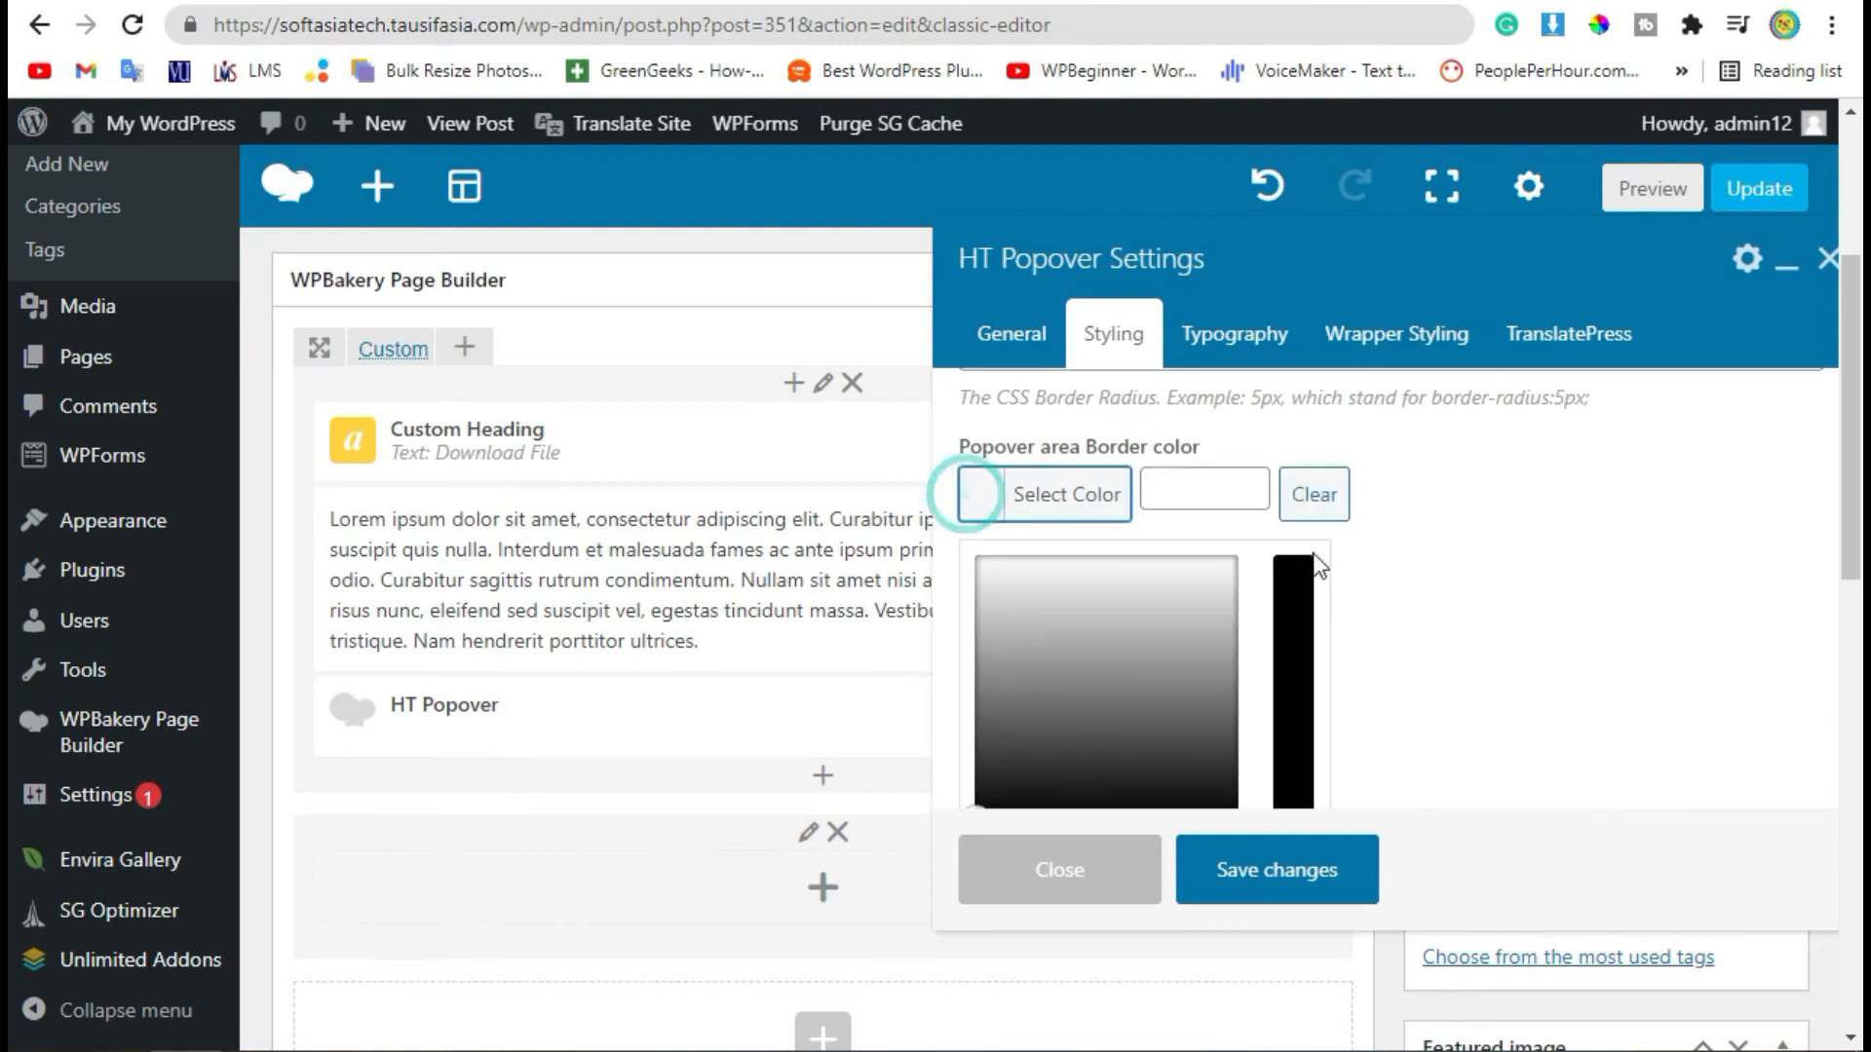
{"action": "scroll", "coordinate": [1197, 647], "scroll_direction": "down", "scroll_amount": 2}
{"action": "left_click", "coordinate": [1505, 579]}
Step: Save the HT Popover styling changes and preview the post
{"action": "scroll", "coordinate": [1365, 633], "scroll_direction": "down", "scroll_amount": 6}
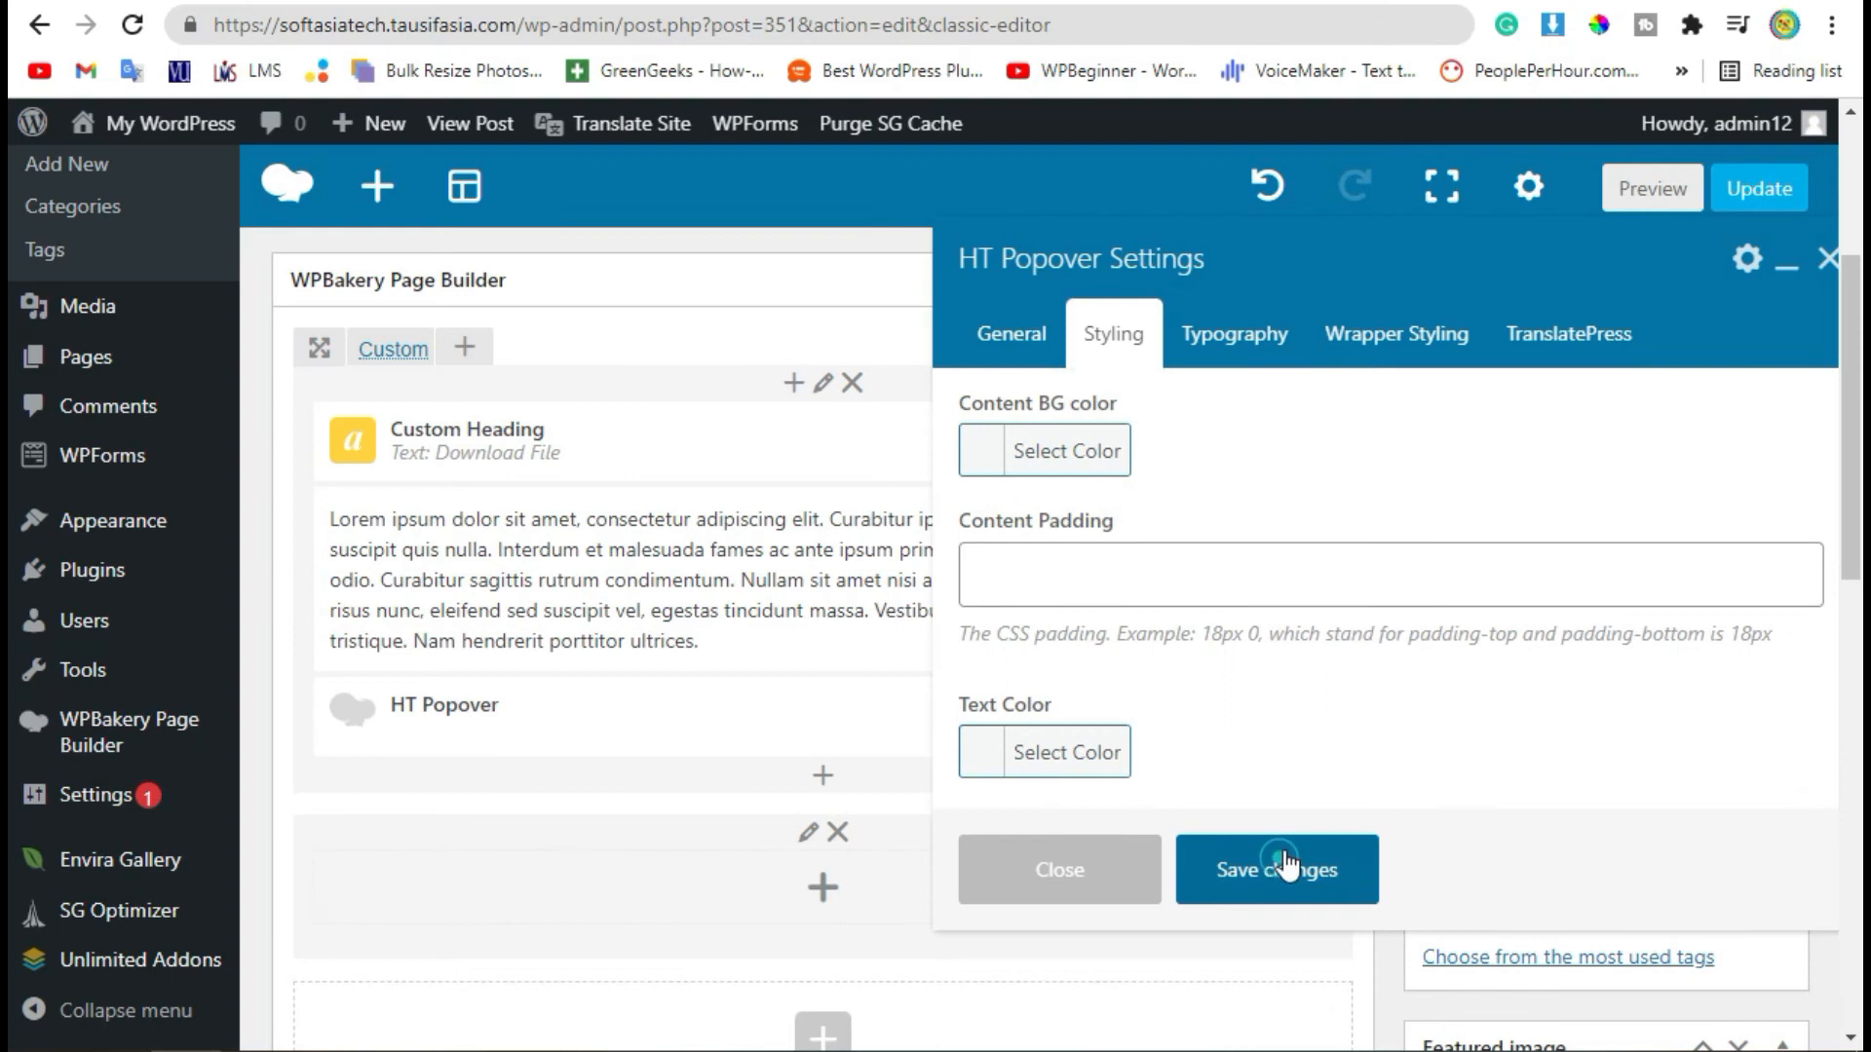
{"action": "left_click", "coordinate": [1281, 863]}
{"action": "left_click", "coordinate": [1622, 207]}
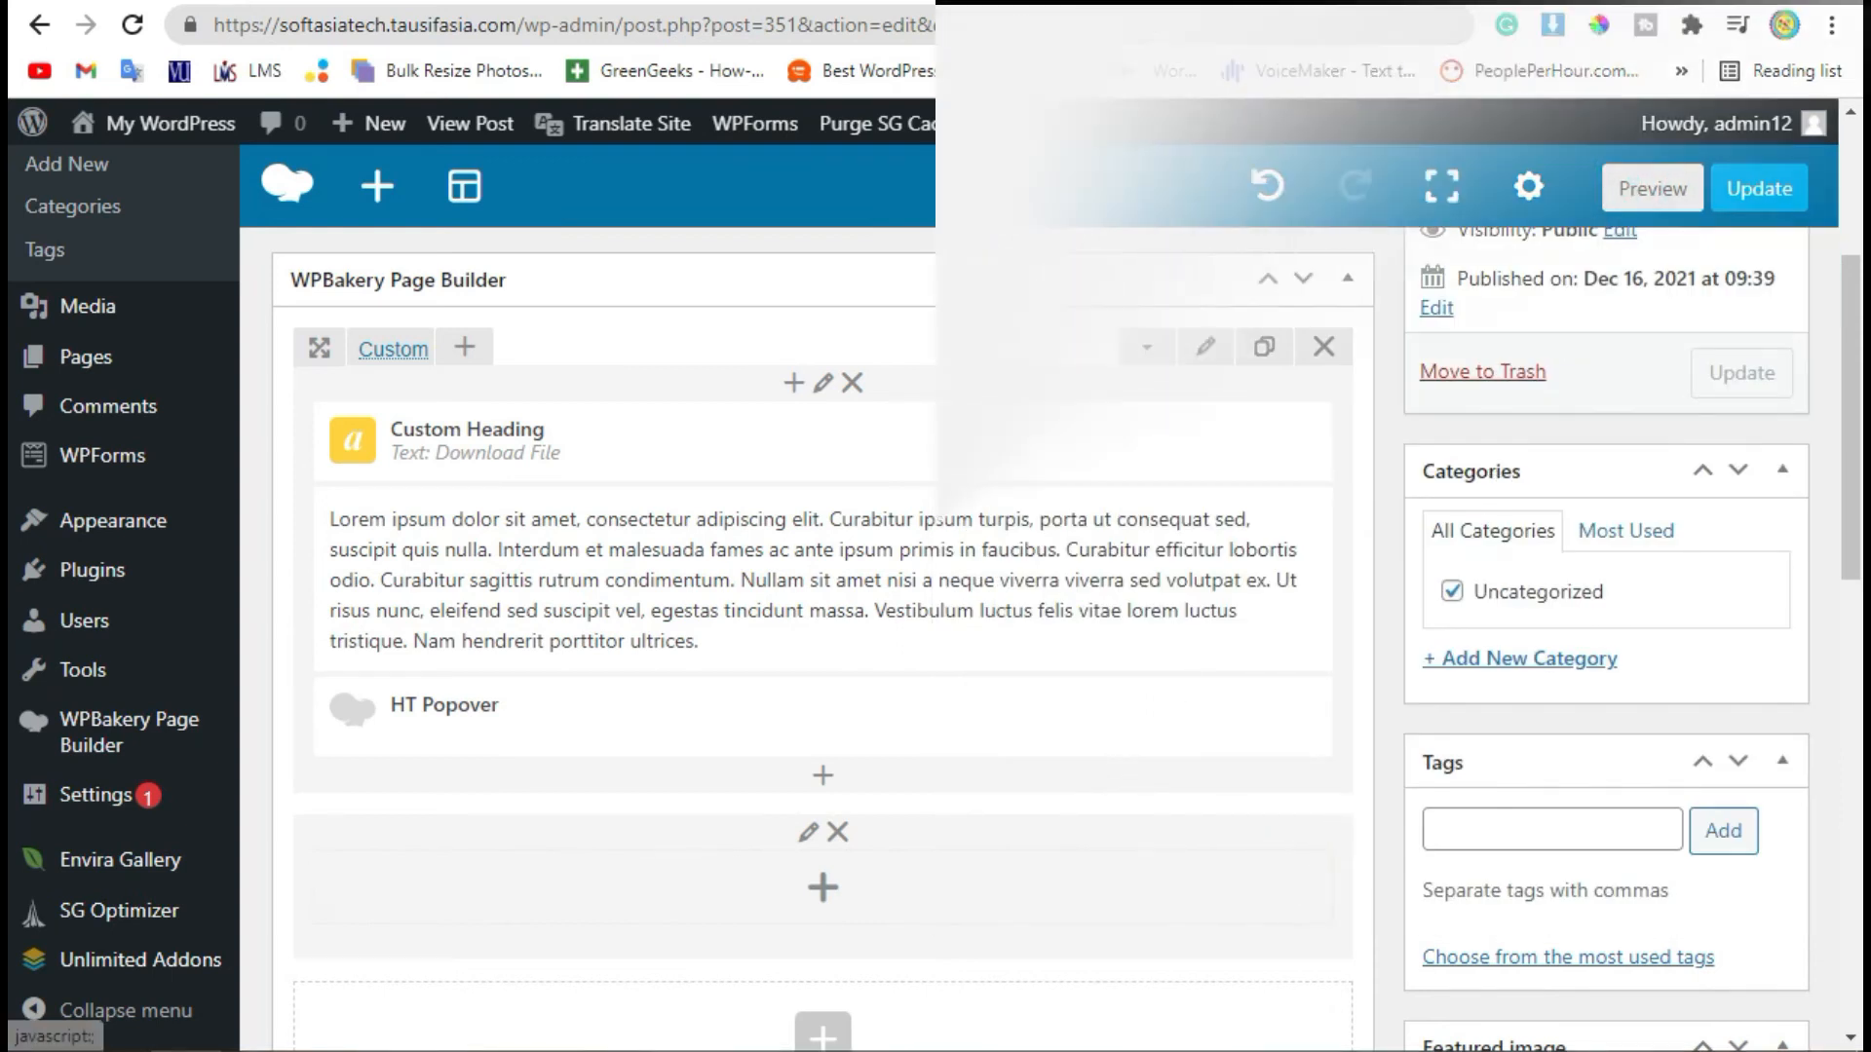